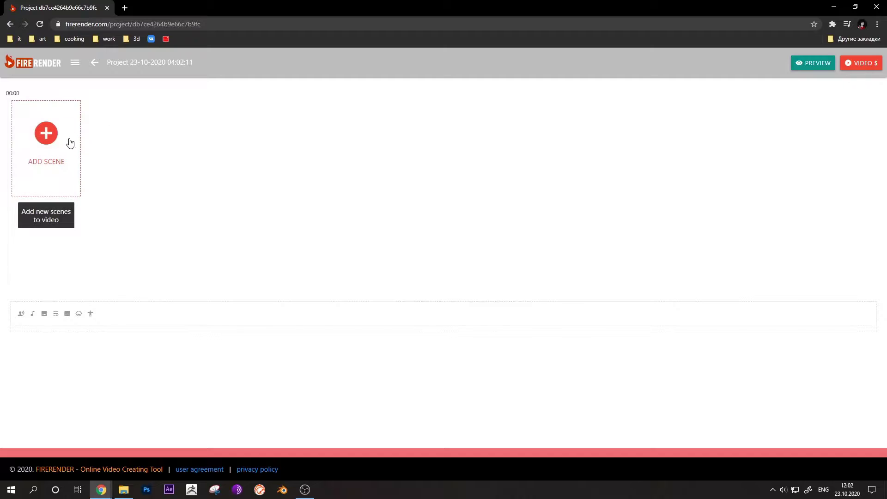
- Browse the scene templates for intros, slides, photo/video, products, typography, text and outros
left_click(46, 133)
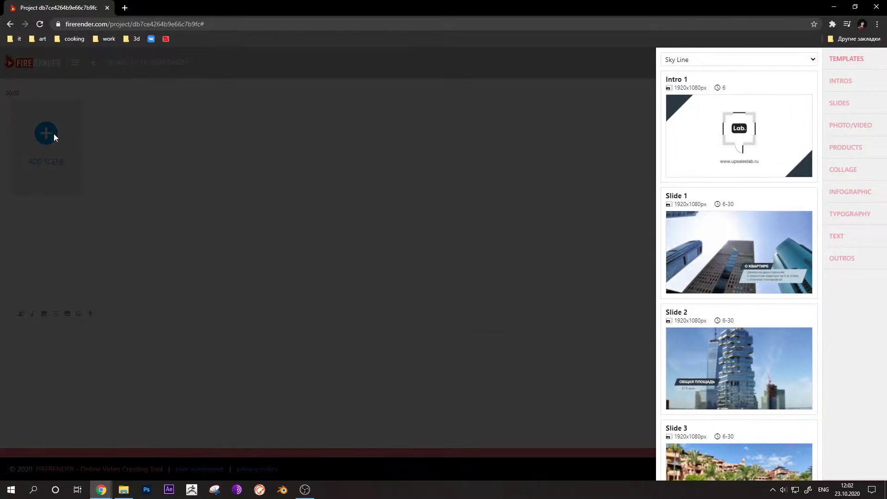
left_click(857, 82)
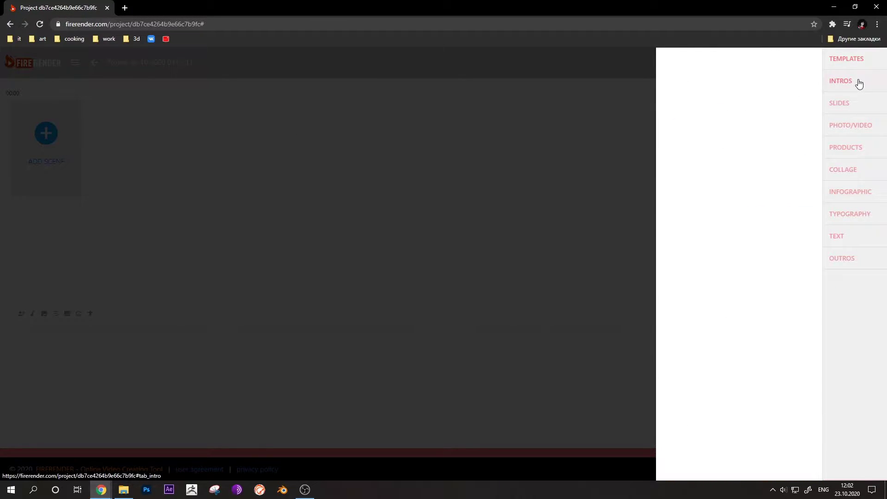
left_click(858, 105)
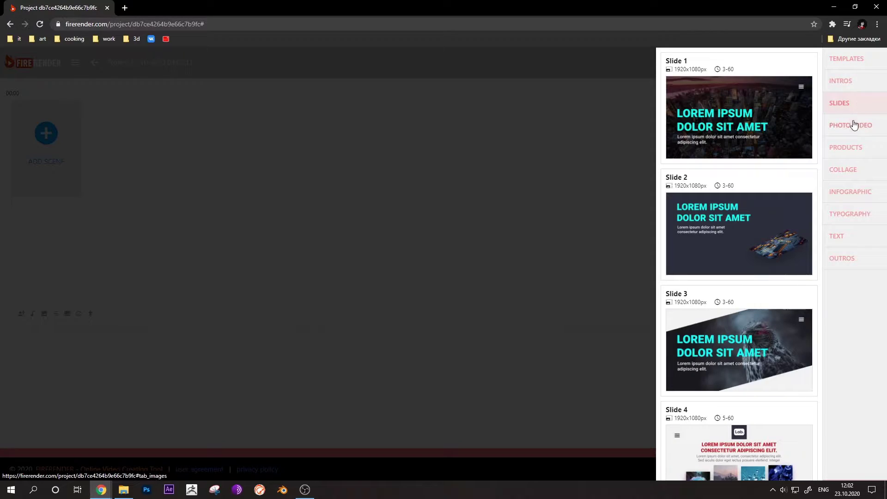
left_click(851, 124)
left_click(848, 156)
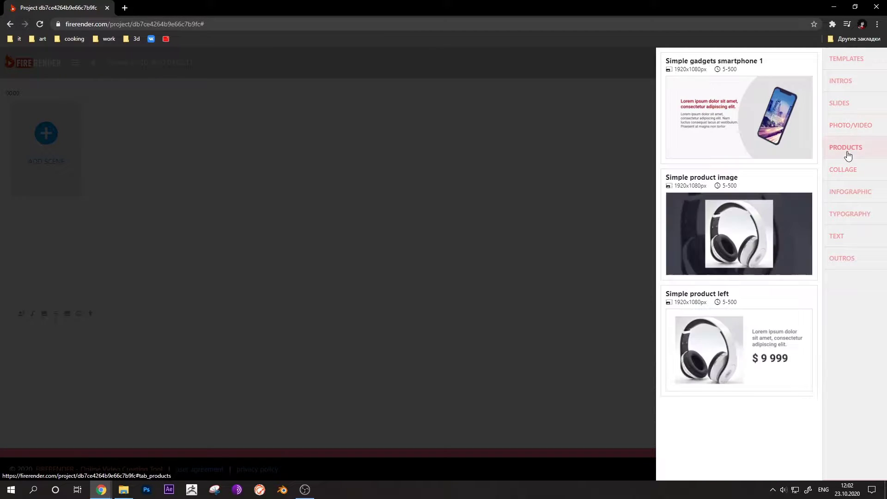
left_click(847, 213)
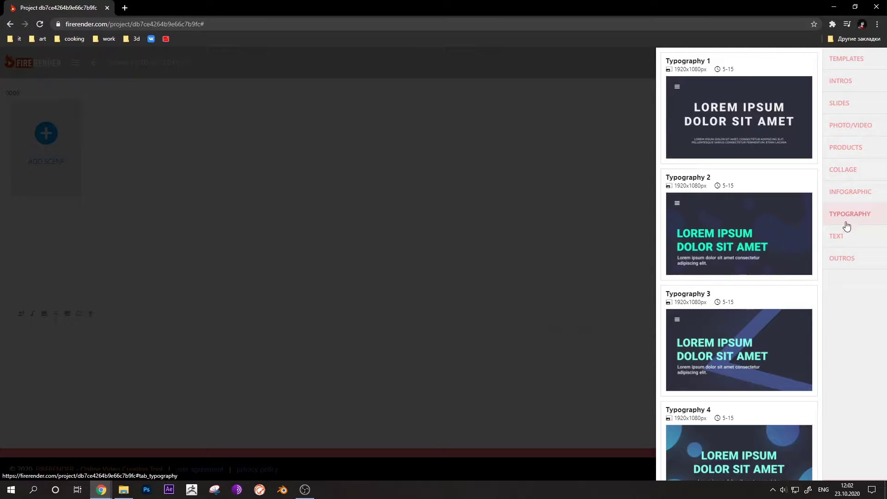
left_click(844, 237)
left_click(845, 261)
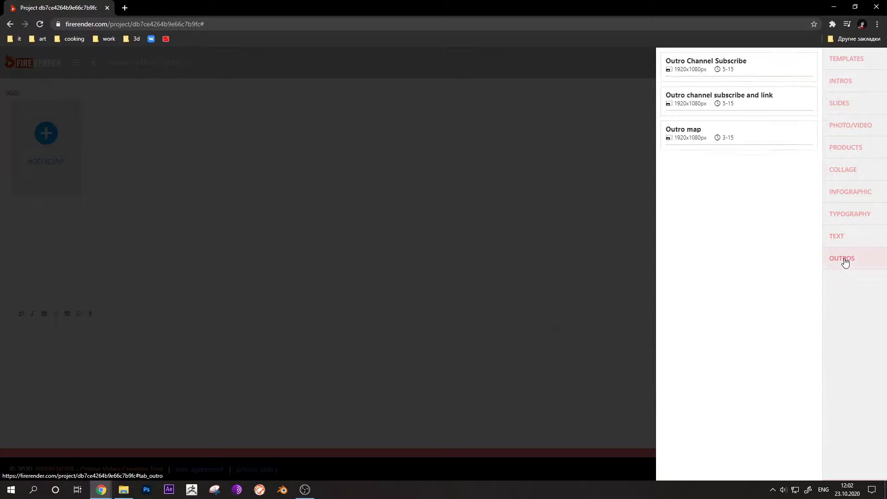
- Add the Logo greed intro as the project's first scene
left_click(845, 86)
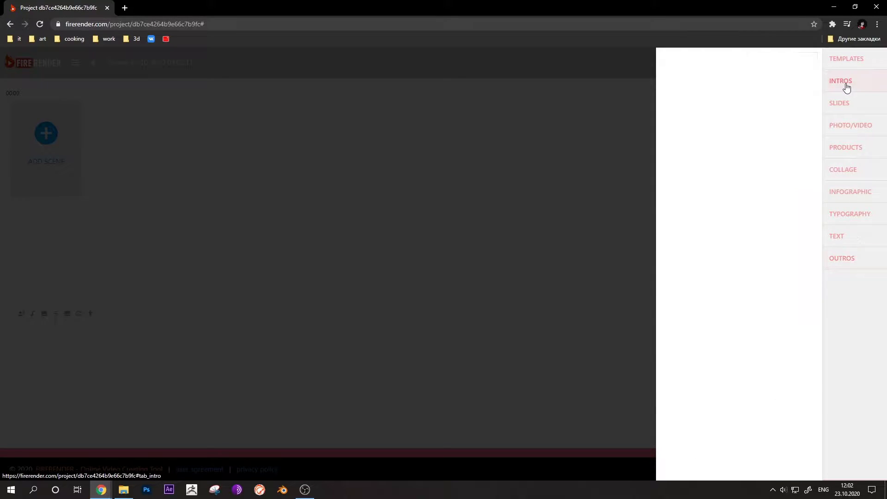
scroll(767, 208, "down", 3)
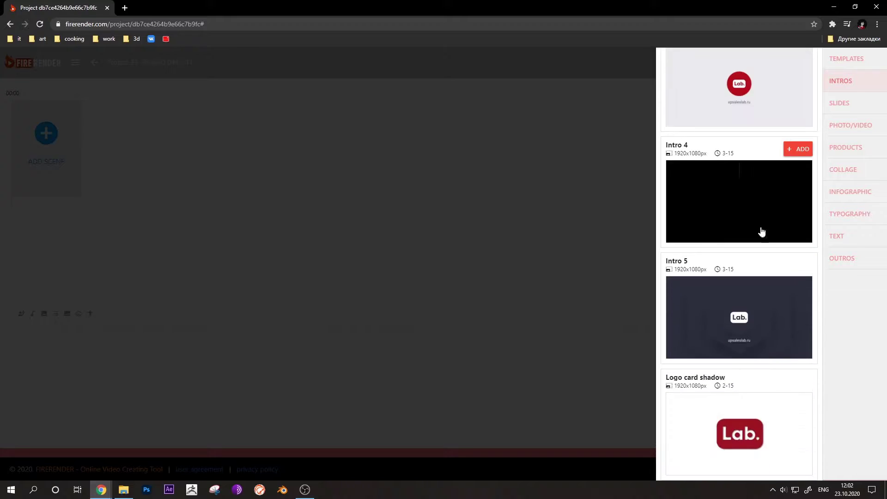
scroll(558, 307, "down", 2)
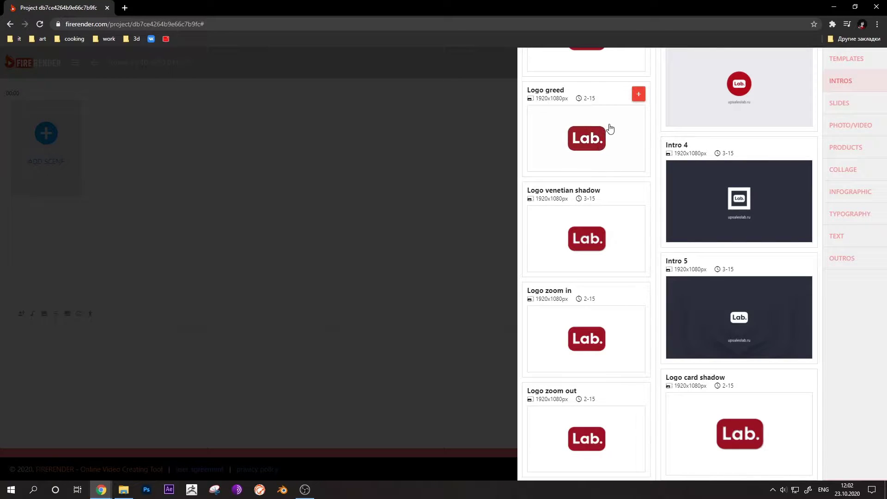
left_click(638, 95)
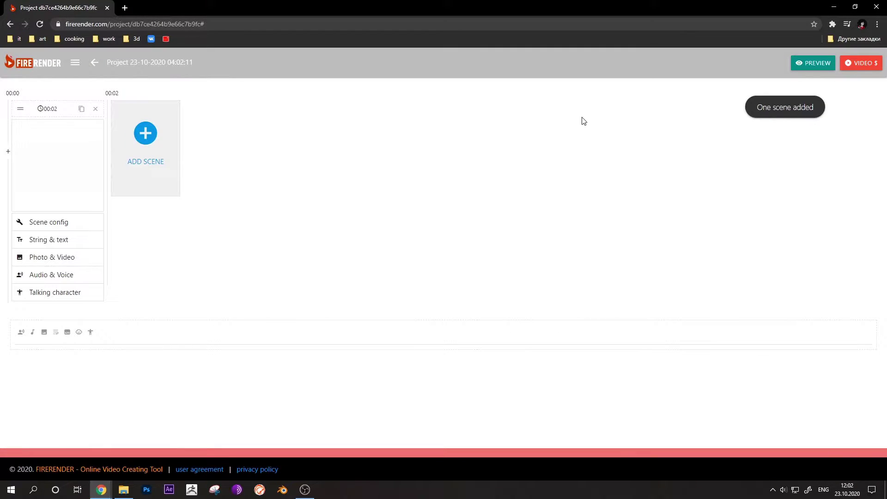
- Set the Logo greed scene's duration to 4 seconds and open its background color for editing
left_click(47, 109)
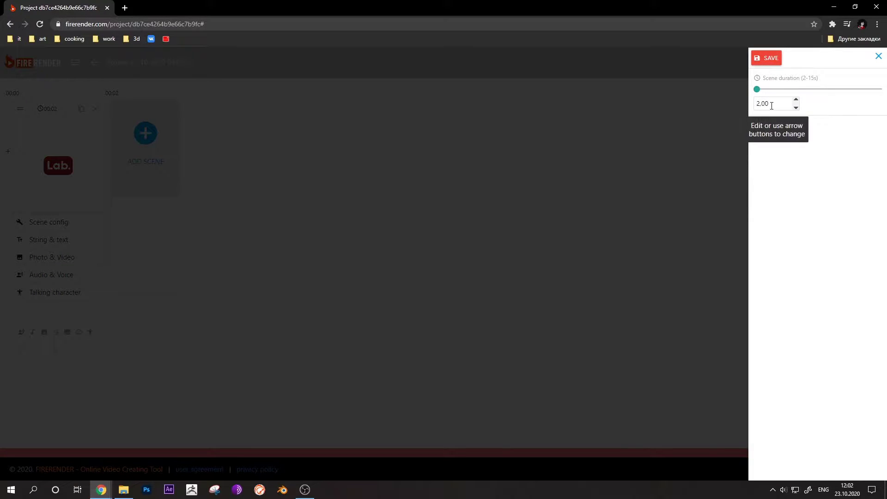
left_click_drag(771, 105, 687, 98)
type("4")
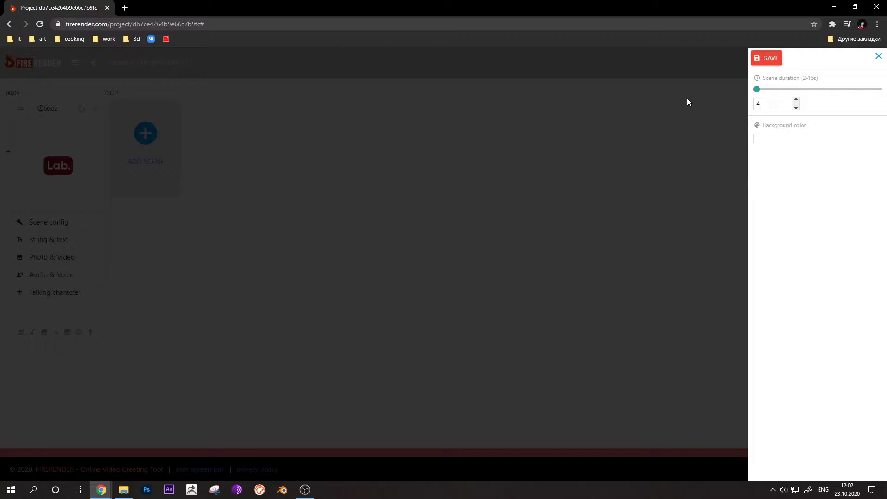
left_click(757, 143)
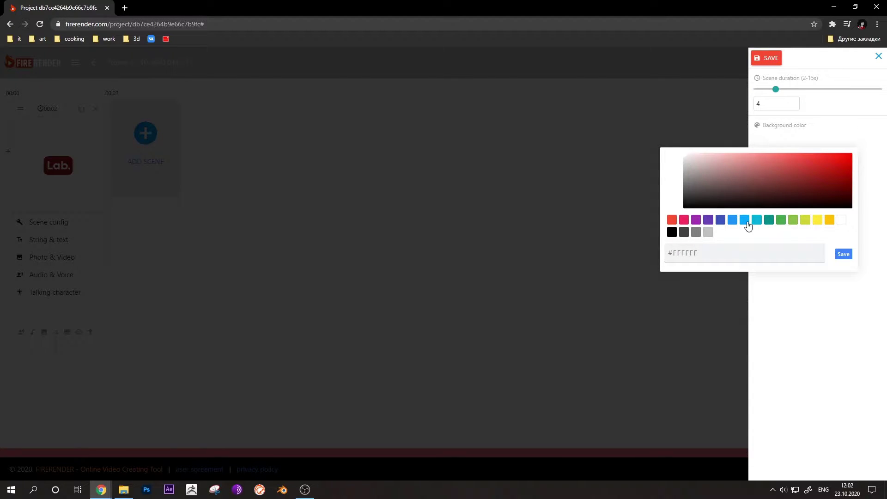
left_click(780, 220)
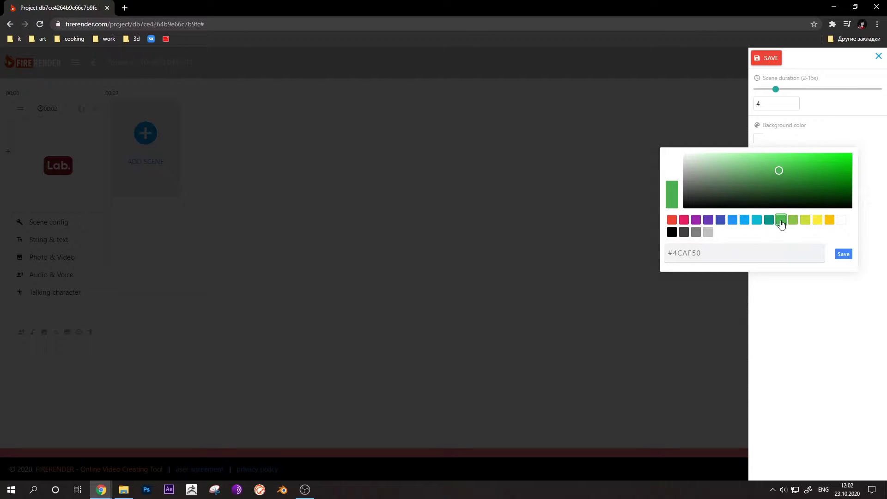
left_click(792, 220)
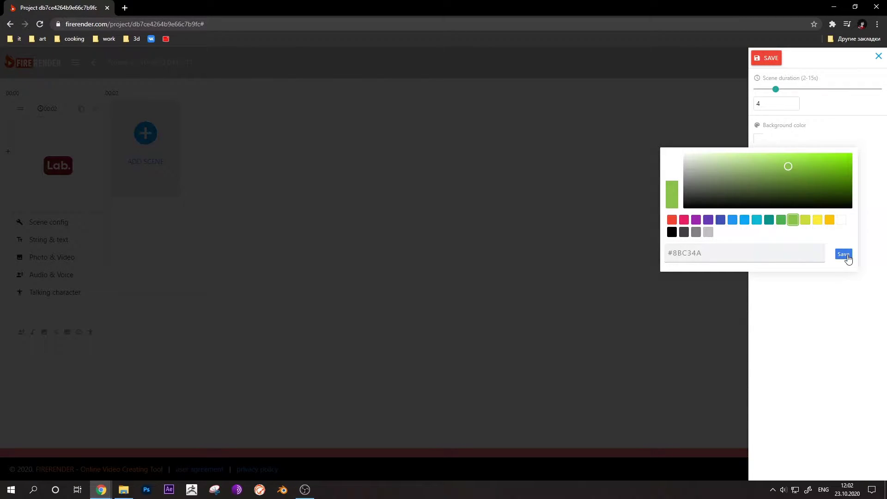
mouse_move(778, 166)
left_mouse_down()
mouse_move(768, 188)
mouse_move(790, 166)
mouse_move(826, 172)
left_mouse_up()
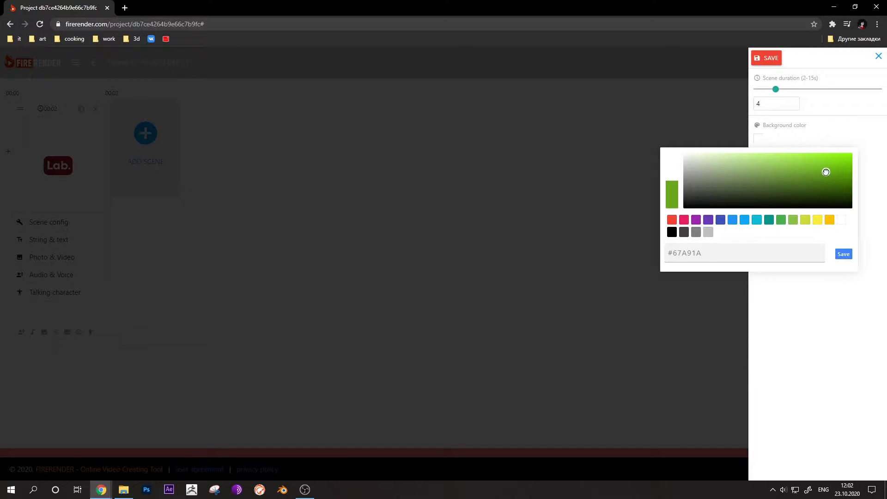
- Set the scene's background color to #00BCD4 and save the scene configuration
left_click(760, 221)
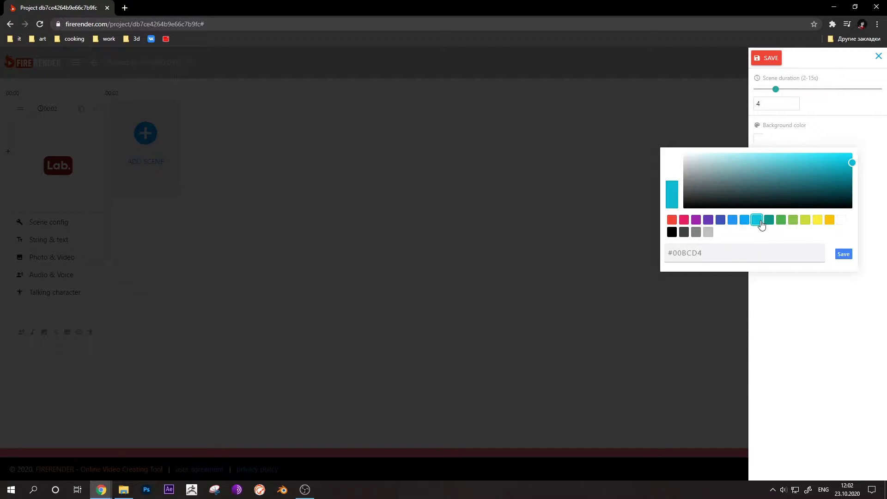
left_click(844, 256)
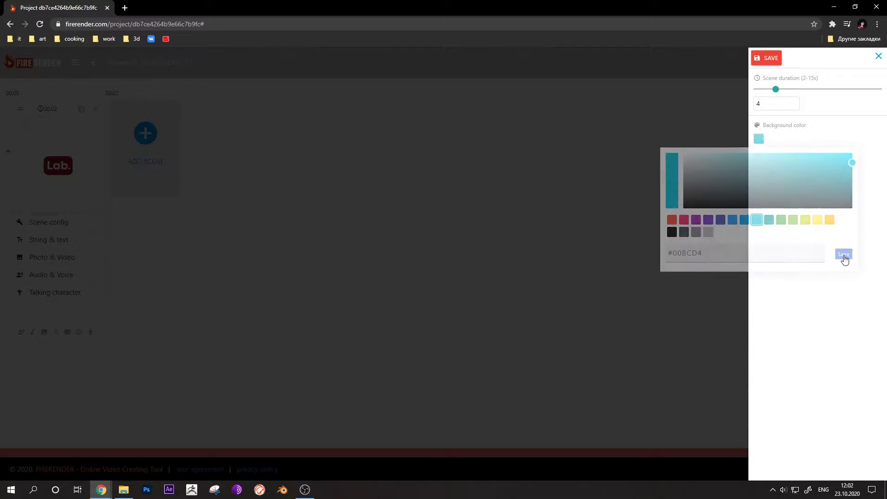
left_click(770, 58)
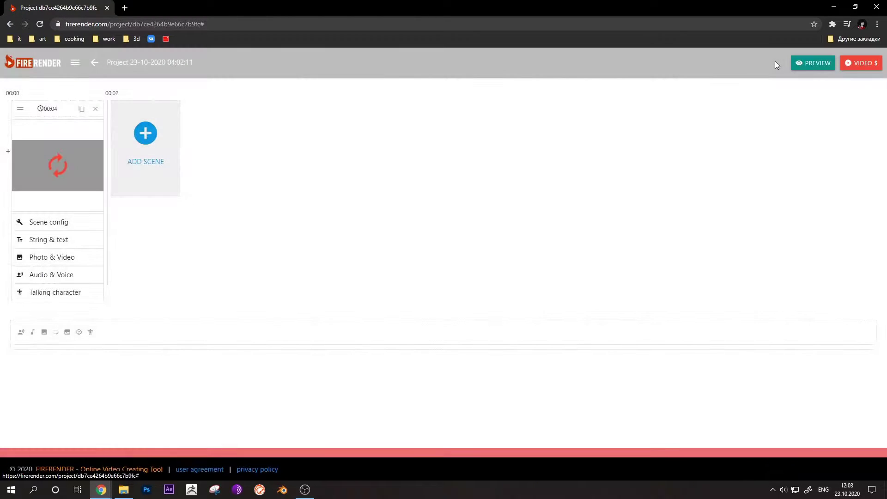
- Upload the Nike logo PNG into the scene's image slot from its copied web link
left_click(62, 240)
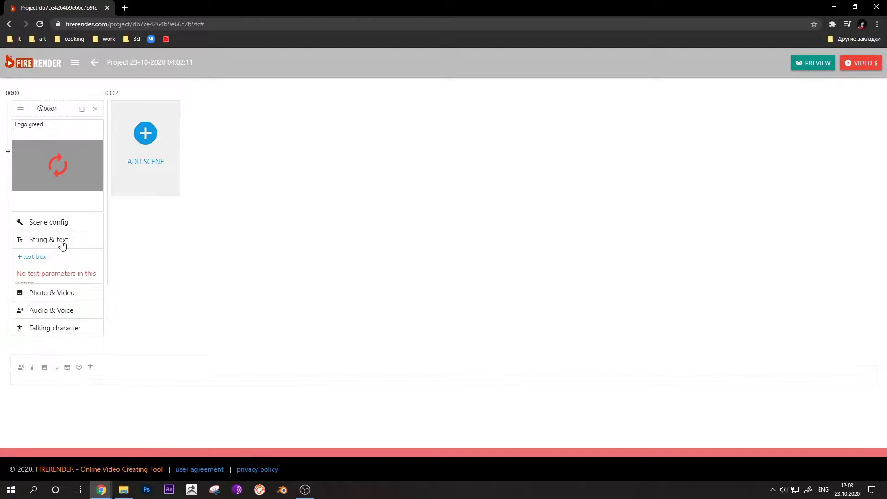
left_click(61, 241)
left_click(61, 257)
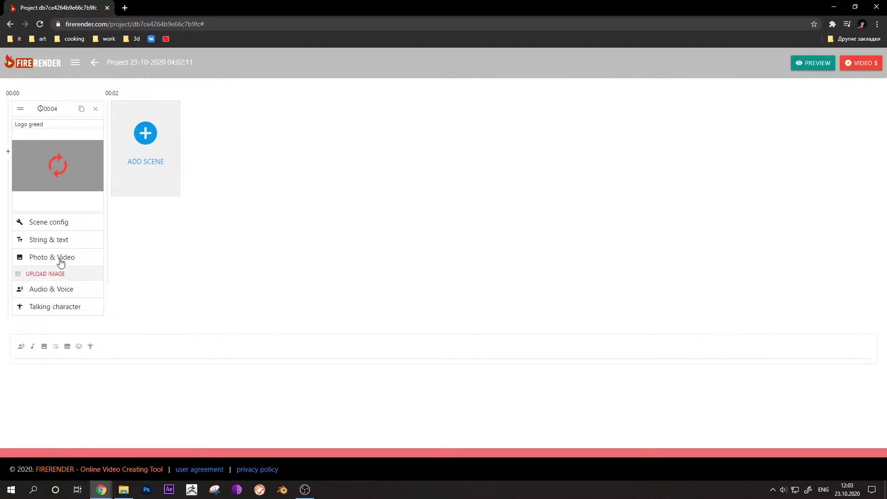
left_click(54, 274)
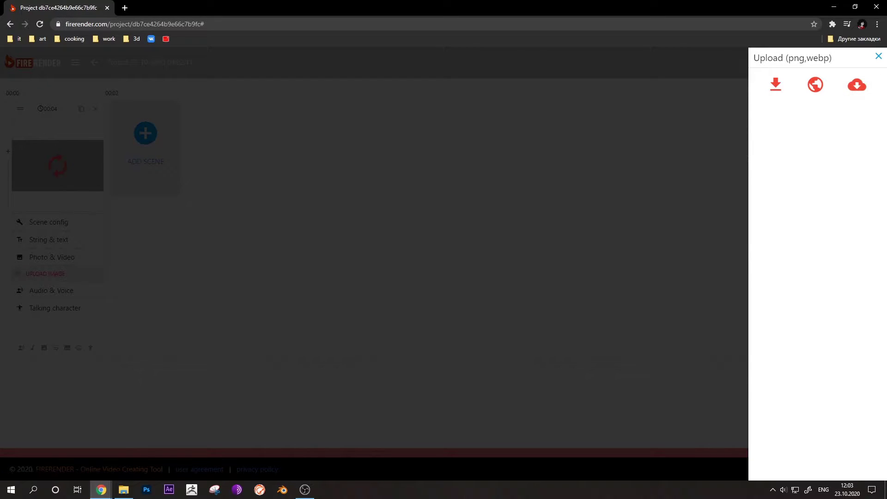
key("alt+Tab")
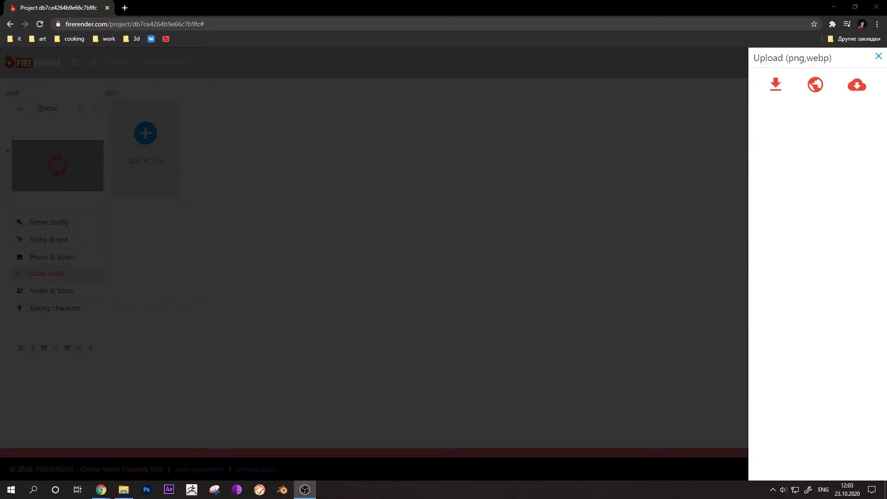
left_click(819, 95)
right_click(789, 111)
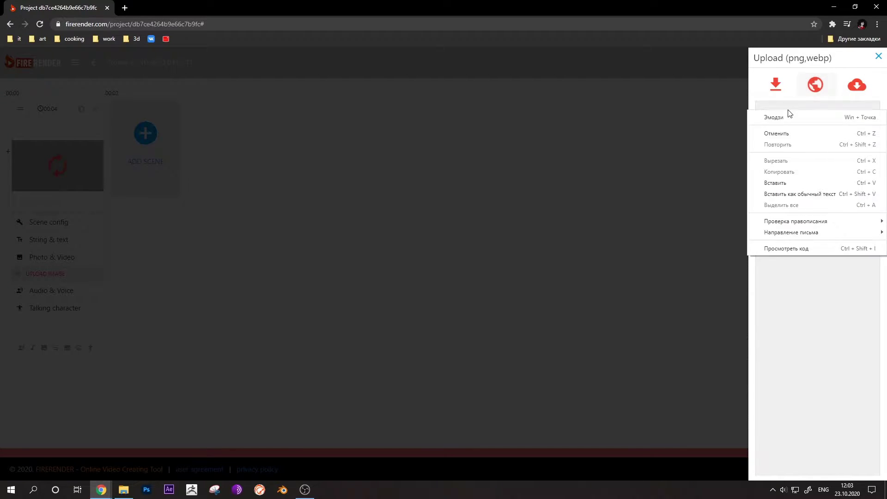
left_click(787, 183)
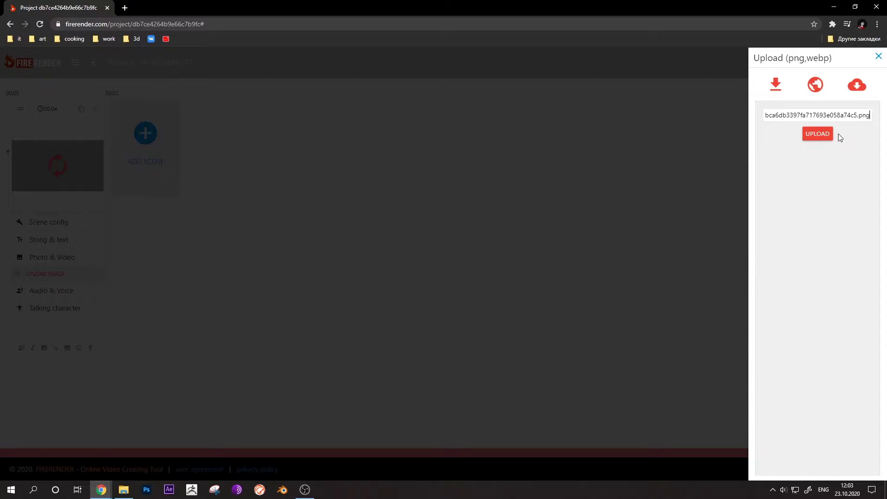
left_click(821, 134)
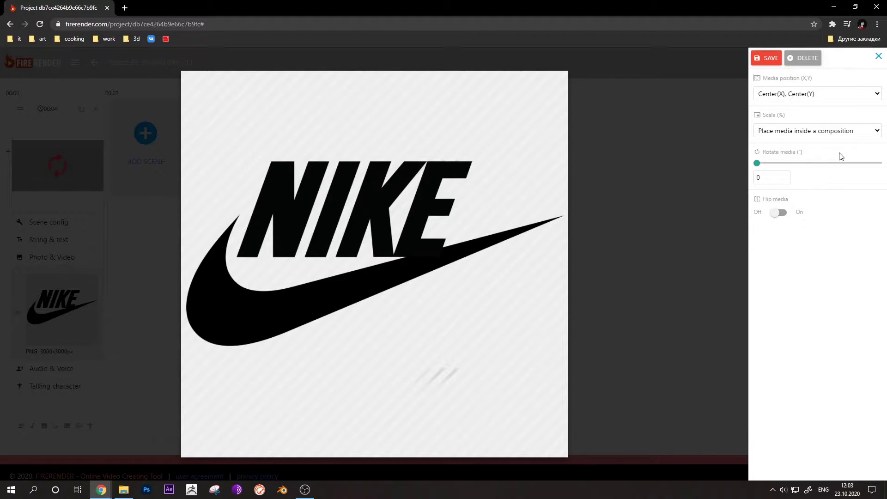
- Manually place the Nike logo at about X 11, Y 77 and scale it to 28%
mouse_move(367, 207)
left_mouse_down()
mouse_move(365, 242)
mouse_move(362, 214)
mouse_move(369, 218)
left_mouse_up()
scroll(378, 223, "down", 9)
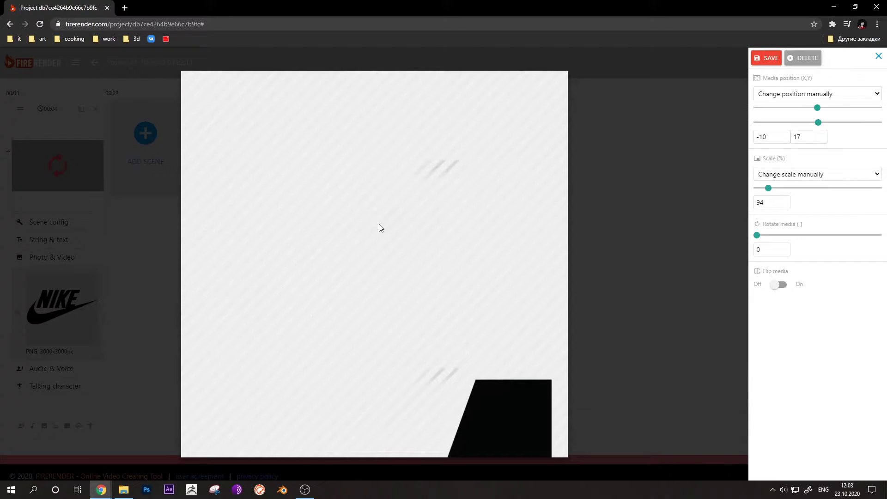
scroll(401, 241, "down", 3)
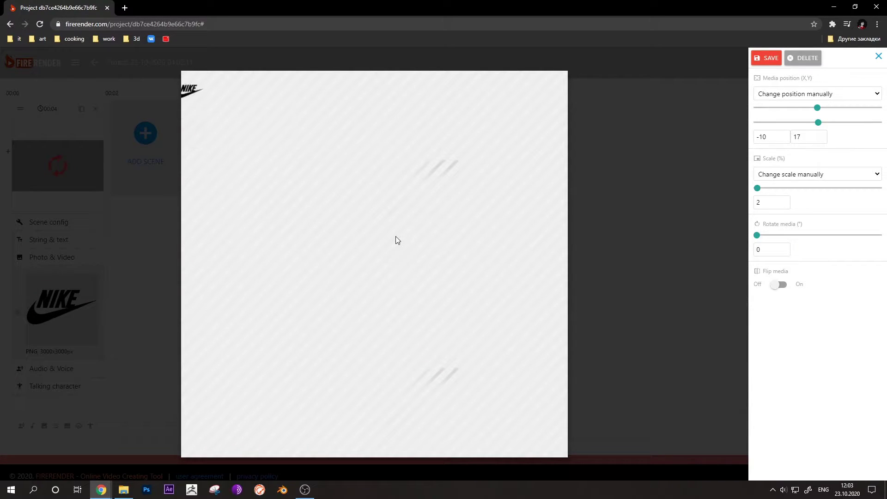
left_click_drag(209, 116, 327, 174)
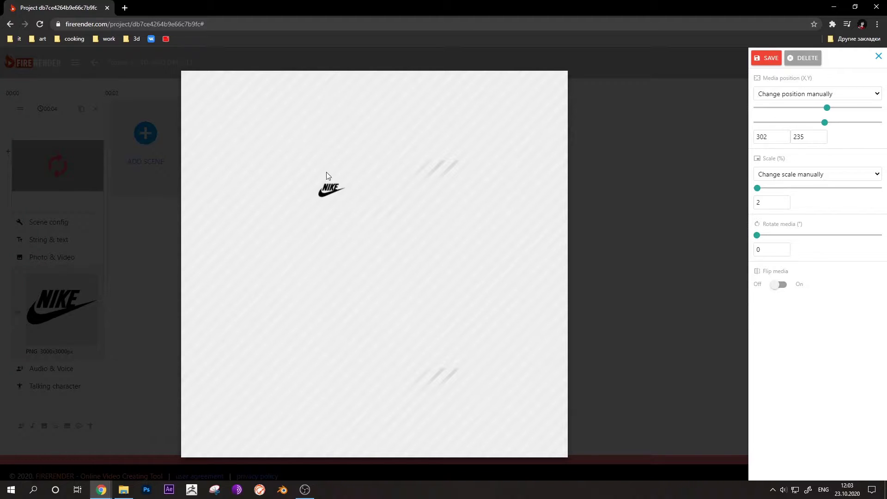
scroll(323, 189, "up", 8)
scroll(422, 291, "up", 2)
left_click_drag(422, 291, 359, 252)
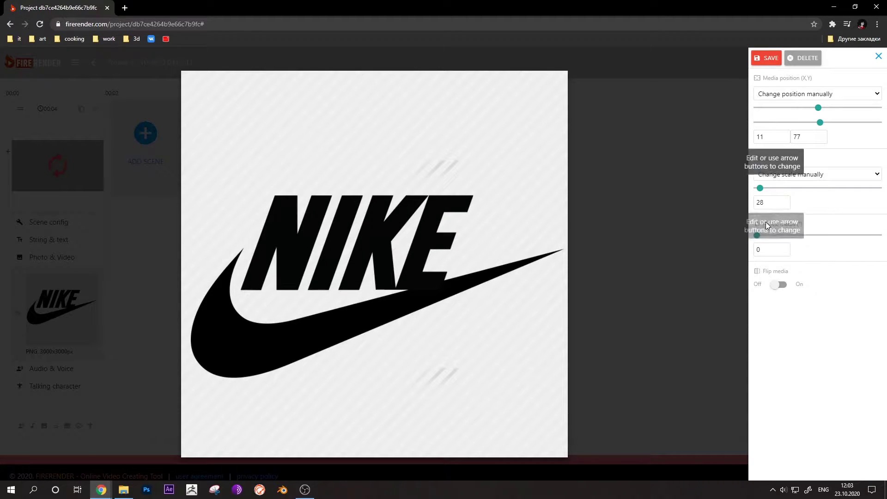
- Try out the rotation and flip settings on the Nike logo
mouse_move(757, 235)
left_mouse_down()
mouse_move(801, 236)
mouse_move(758, 235)
left_mouse_up()
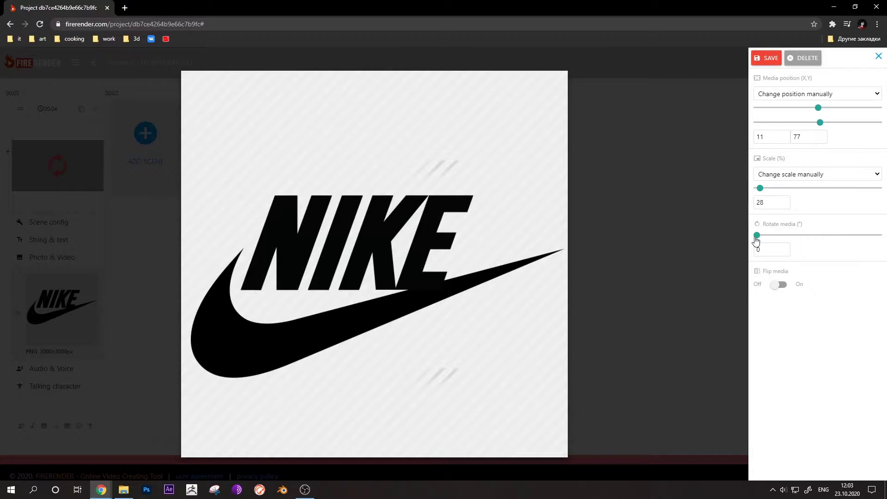
left_click(779, 284)
left_click(778, 287)
- Save the Nike logo's placement and renew the scene's preview
left_click(770, 61)
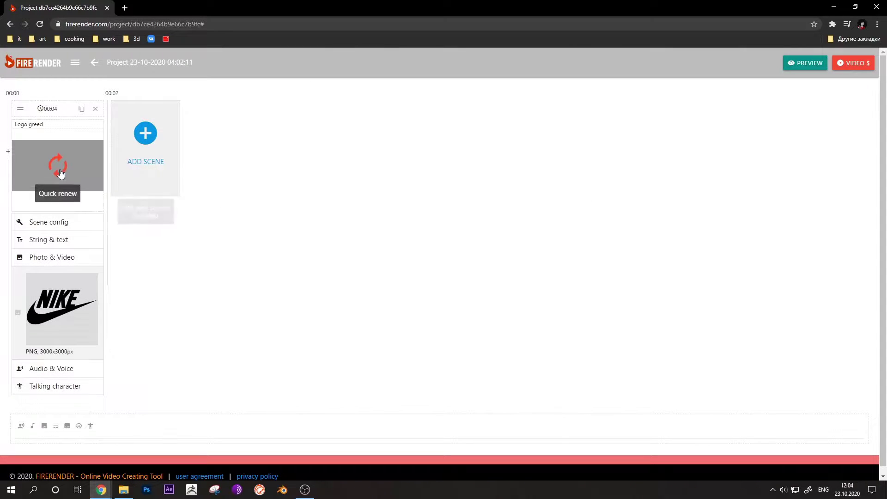
left_click(86, 159)
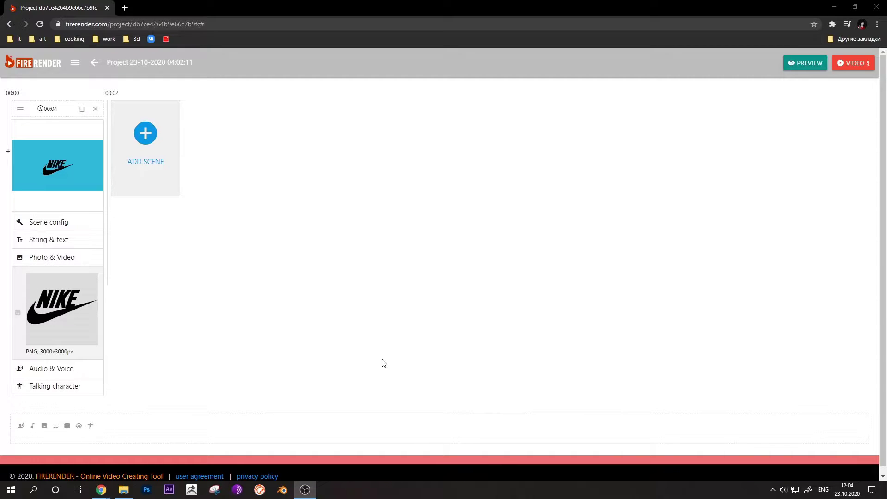
left_click(80, 181)
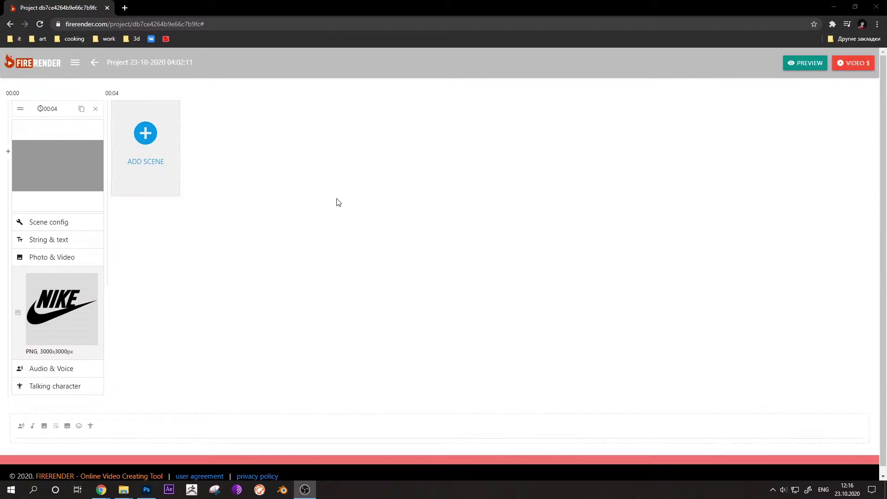
- Add the "Simple product left" scene from the product templates as the second scene
left_click(144, 134)
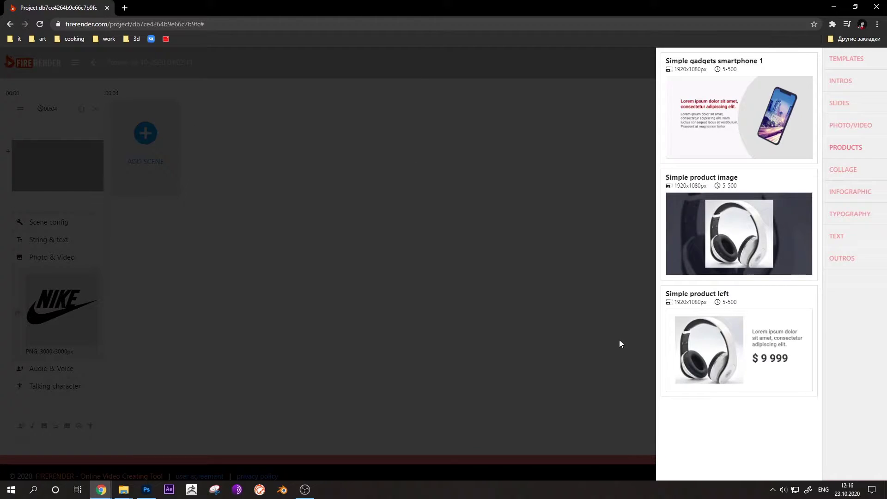
mouse_move(711, 356)
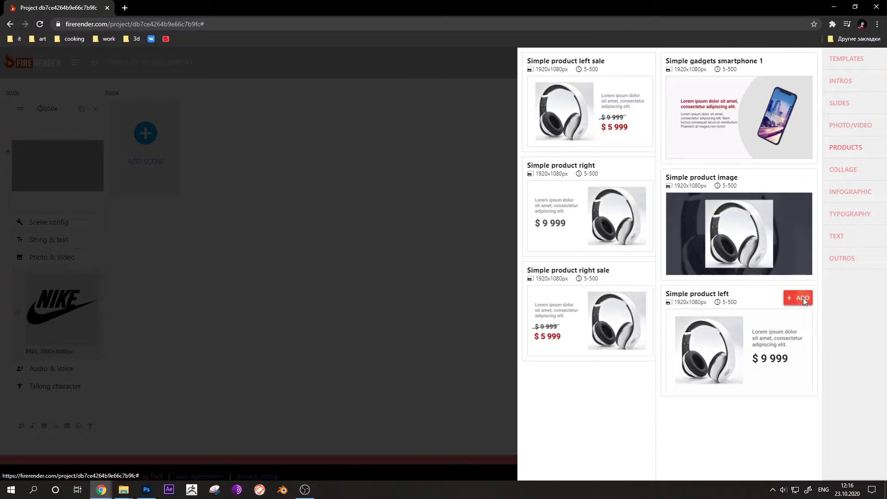
left_click(799, 298)
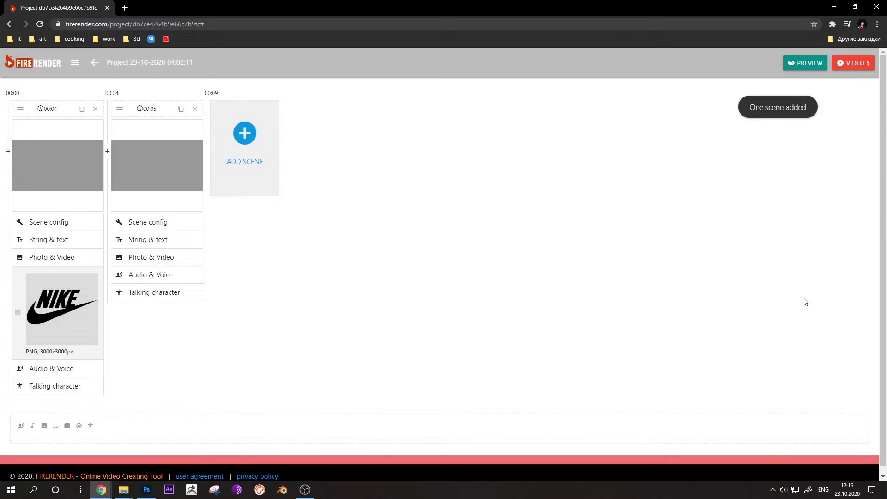
- Set the product scene's duration to 6 seconds and its background color to dark gray #404040
left_click(160, 224)
left_click(164, 245)
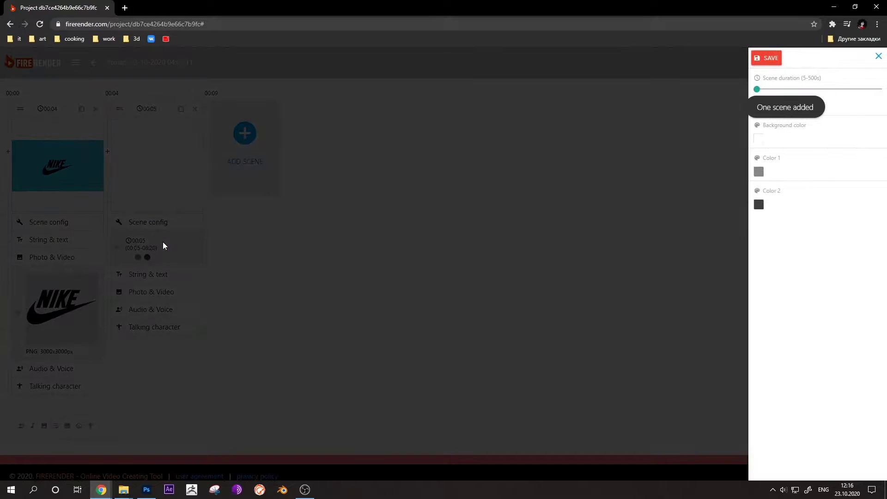
mouse_move(759, 92)
left_mouse_down()
mouse_move(774, 94)
mouse_move(758, 95)
left_mouse_up()
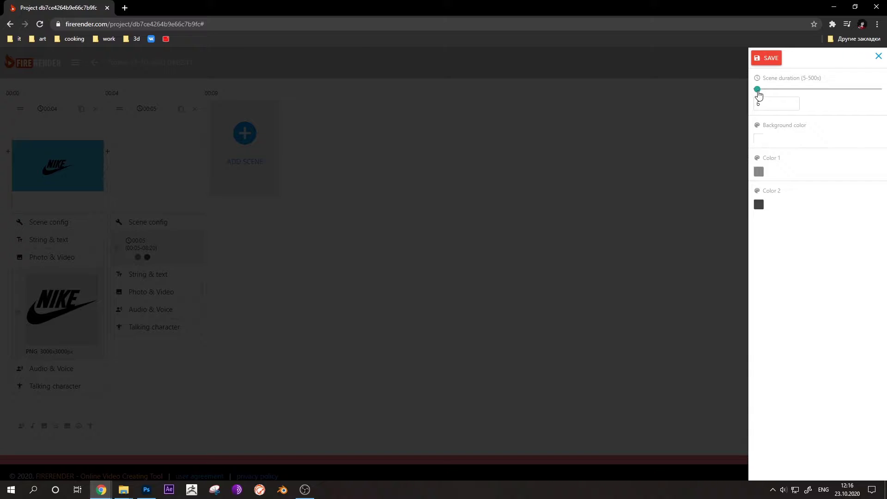
left_click(757, 139)
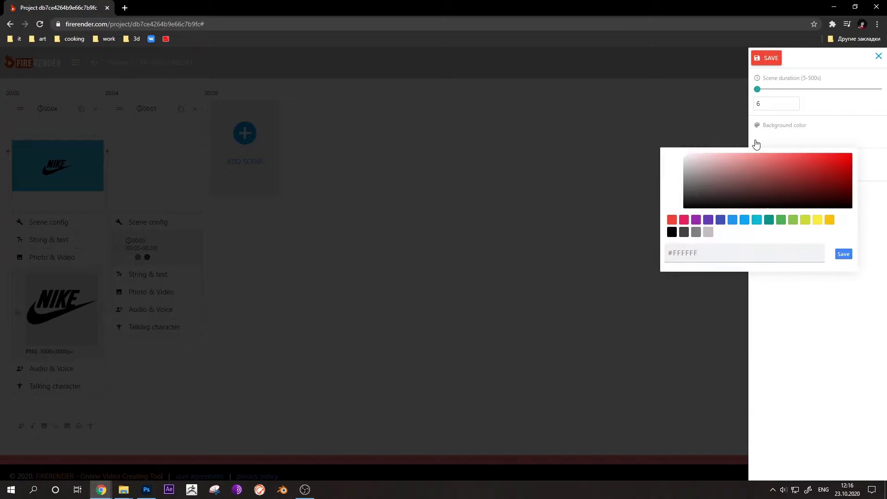
left_click(684, 232)
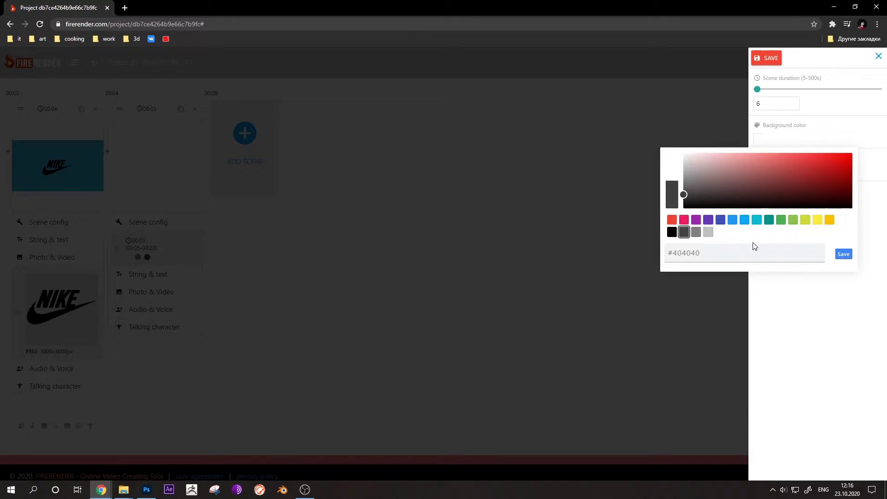
left_click(844, 254)
- Set the product scene's Color 1 to light blue and Color 2 to white, and save the scene configuration
left_click(758, 171)
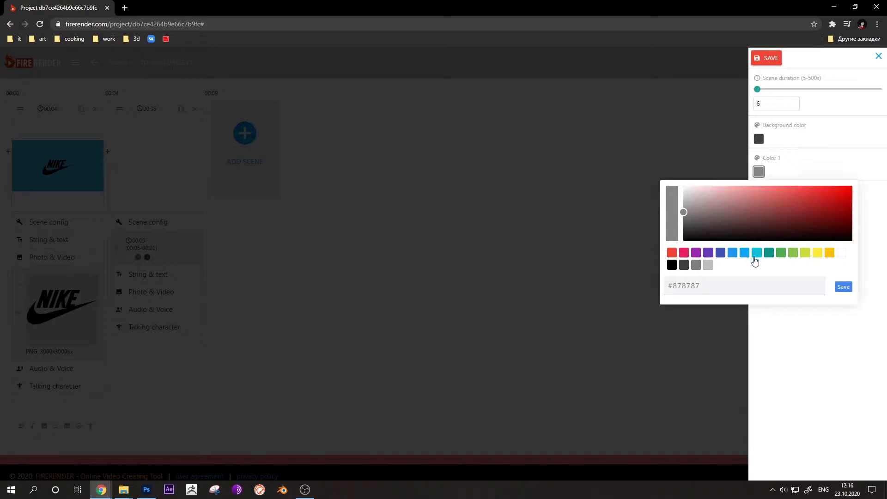
left_click(744, 253)
left_click(843, 287)
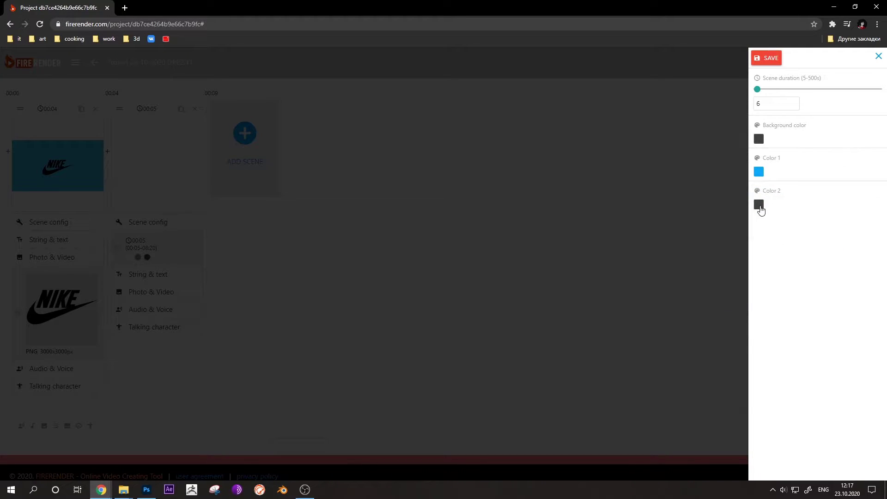
left_click(758, 205)
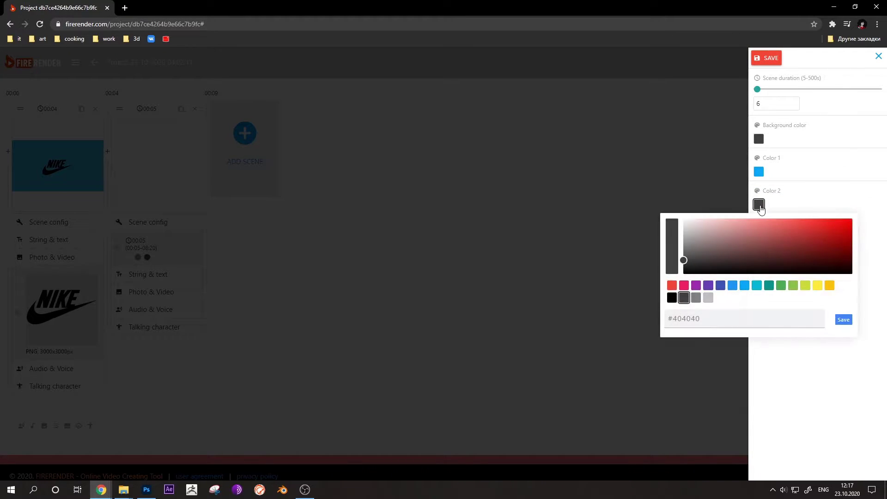
left_click(841, 288)
left_click(843, 320)
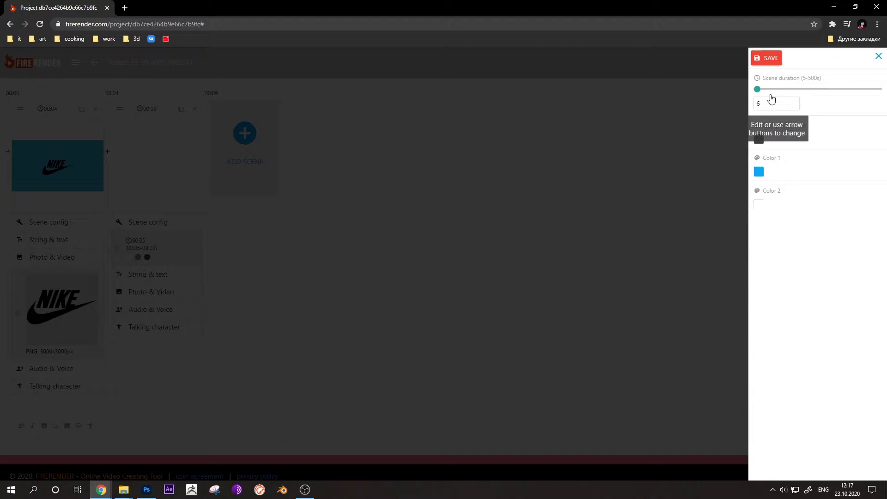
left_click(767, 58)
- Enter $129.99 as the product price in the second scene's text
left_click(173, 277)
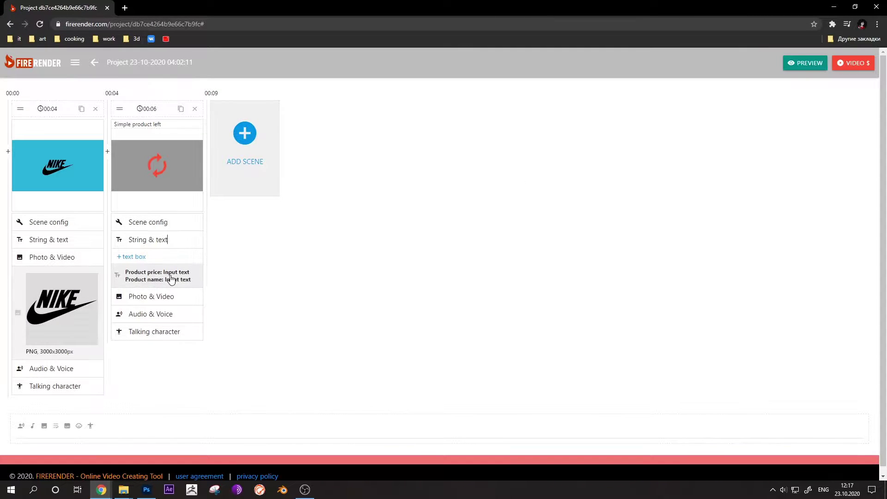
left_click(162, 275)
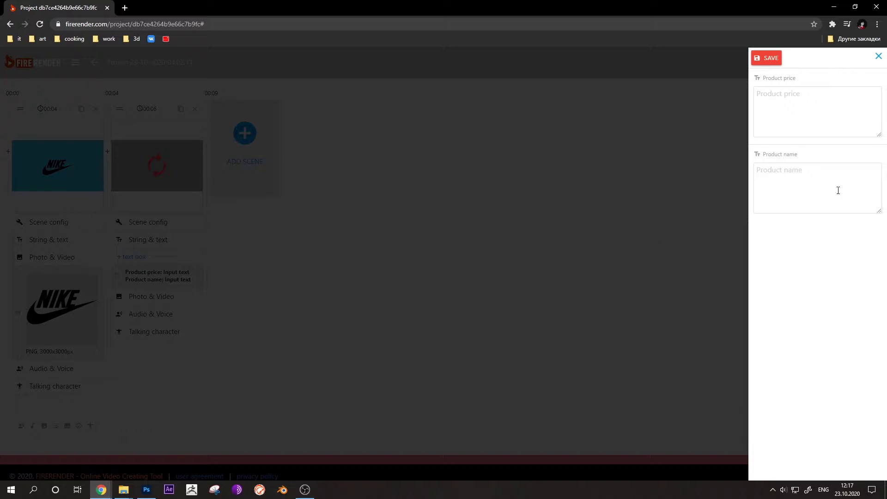
left_click(799, 130)
left_click(795, 112)
type("12")
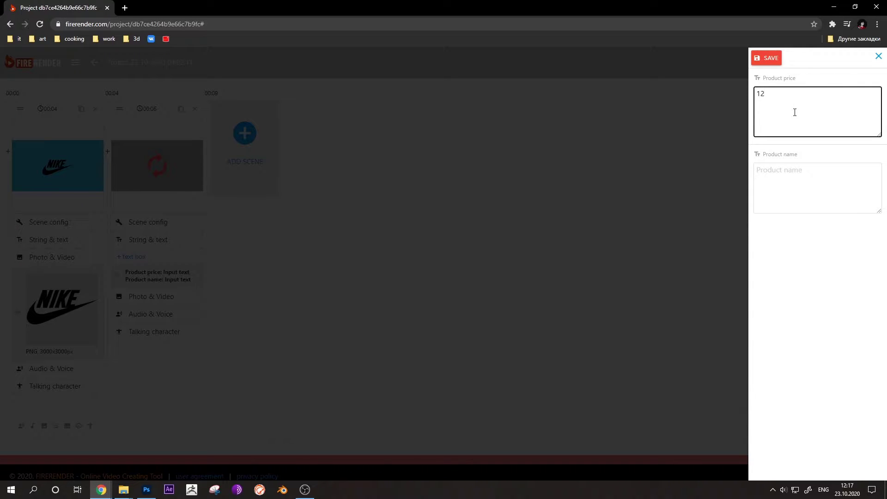
type("9")
type(".8")
key("Home")
type("#")
- Enter "Nike Pegasus Trail 2" as the product name and save the scene's text
left_click(792, 184)
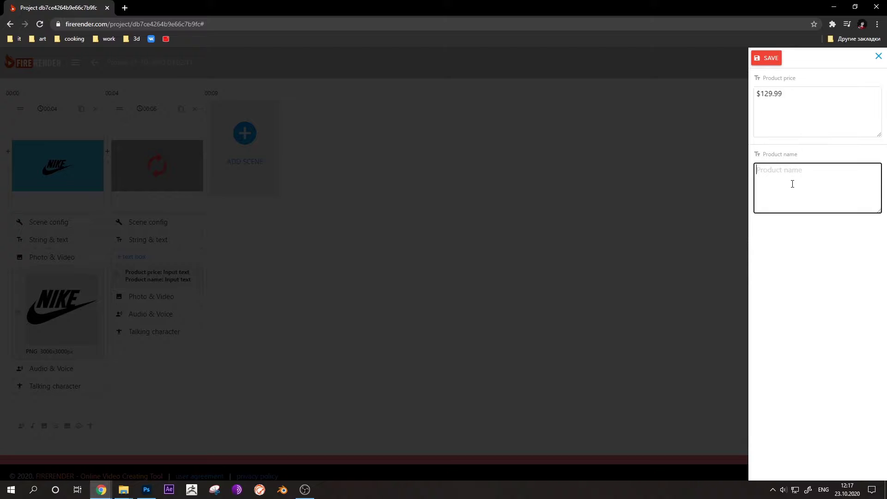
type("Nike Pegasus Trail 2")
left_click(767, 58)
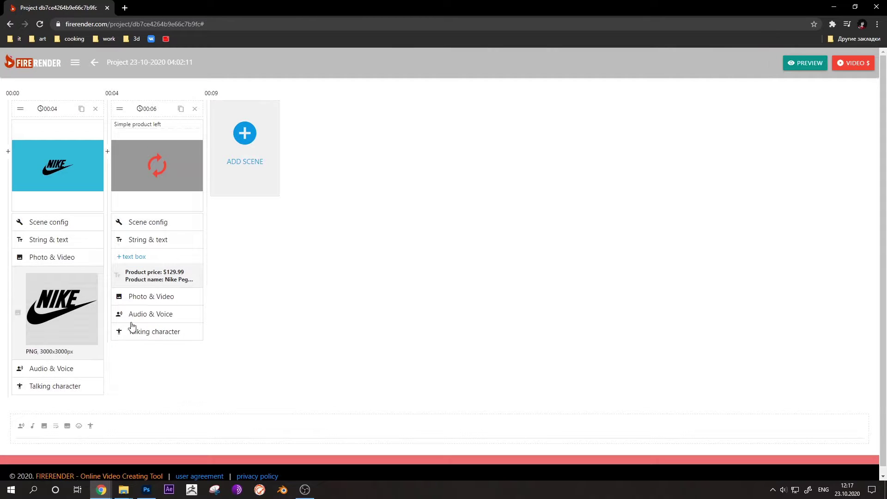
- Upload pegasus-trail-2-running-shoe-PN1K6x.png from the nike folder as the product scene's image and save it with the default centered placement
left_click(159, 297)
left_click(152, 274)
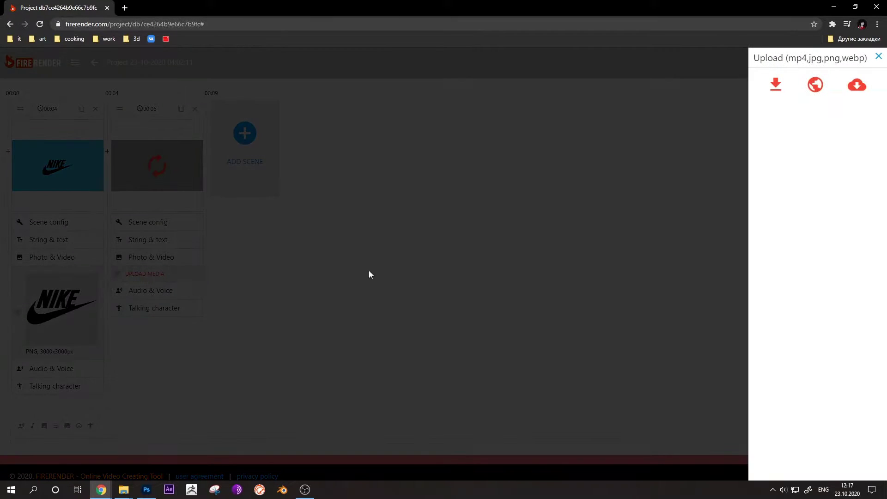
left_click(783, 87)
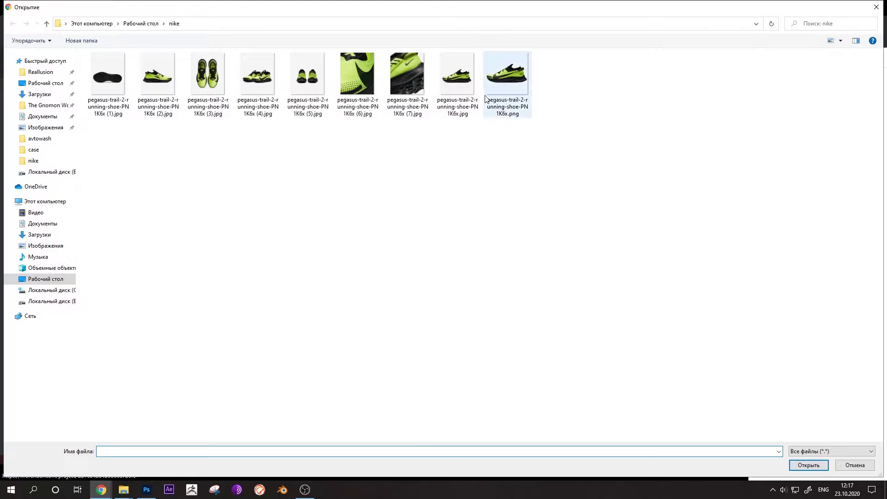
double_click(503, 79)
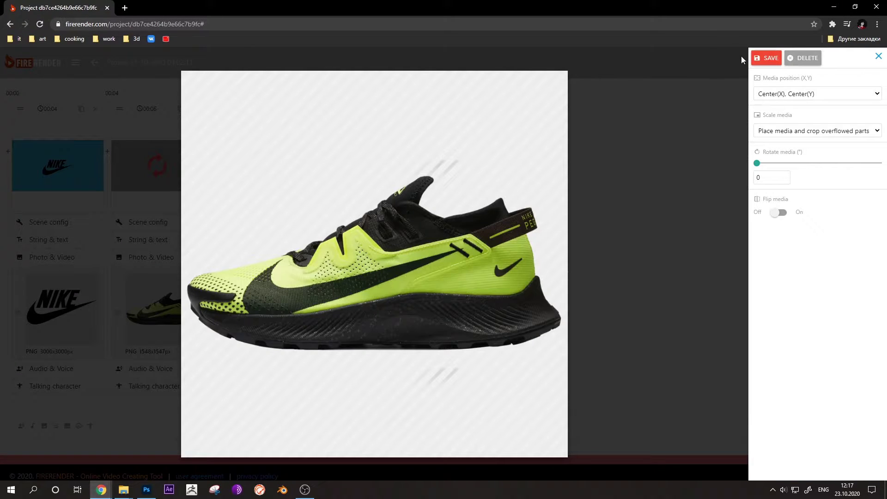
left_click(767, 58)
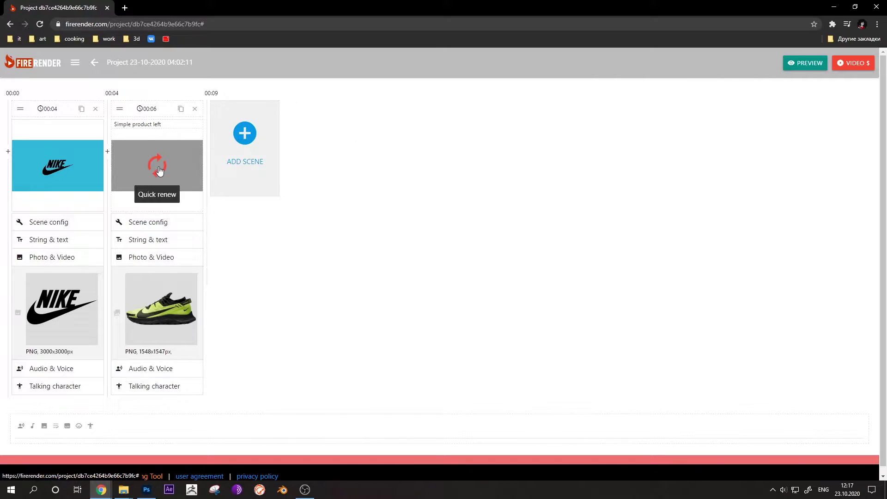
- Renew the product scene's preview, watch the rendered video and return to the project
left_click(159, 171)
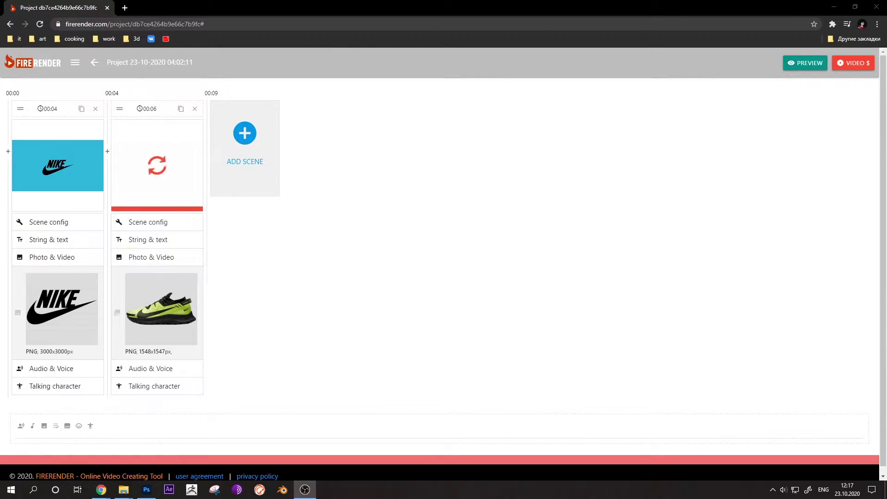
left_click(192, 185)
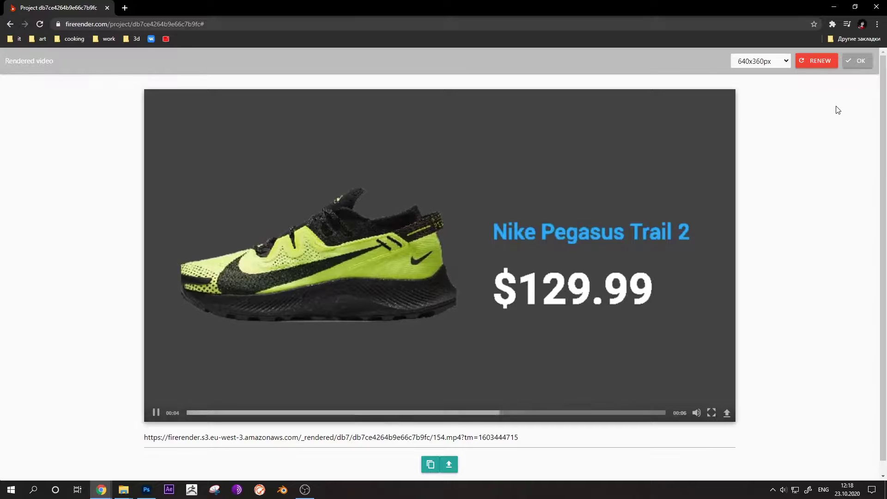
left_click(857, 61)
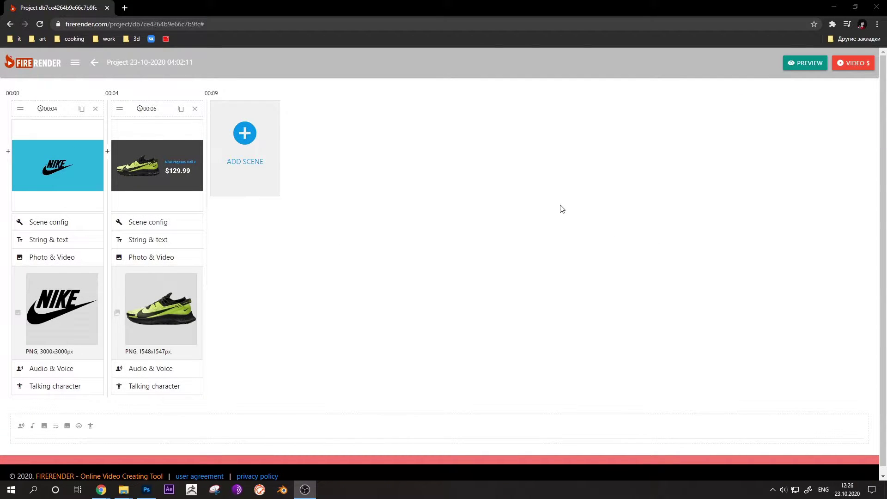
- Add the "Typography 2" template as the third scene
left_click(232, 142)
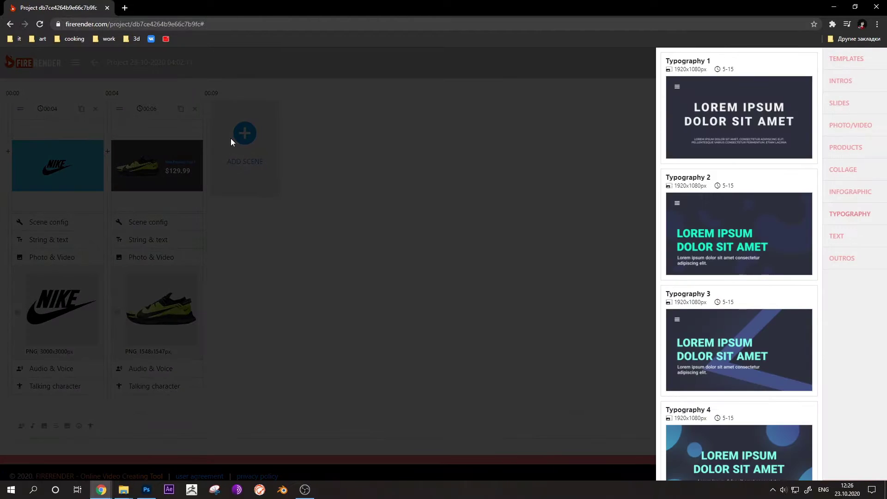
mouse_move(736, 237)
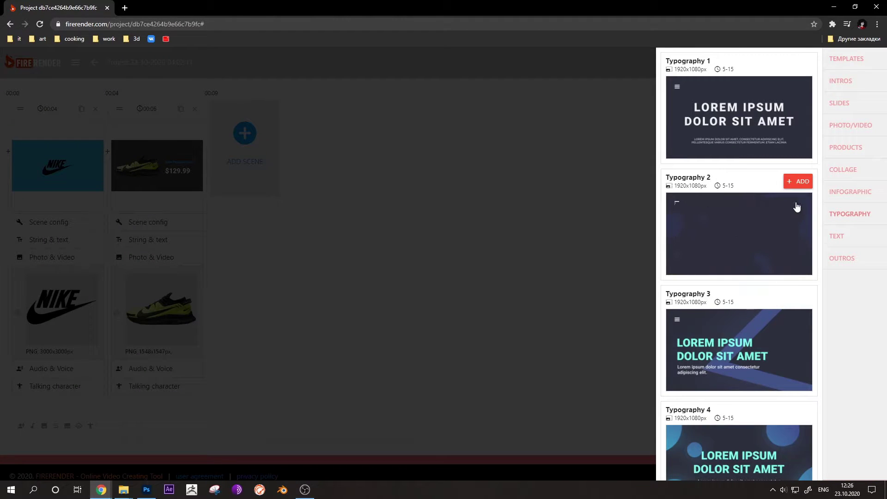
left_click(806, 183)
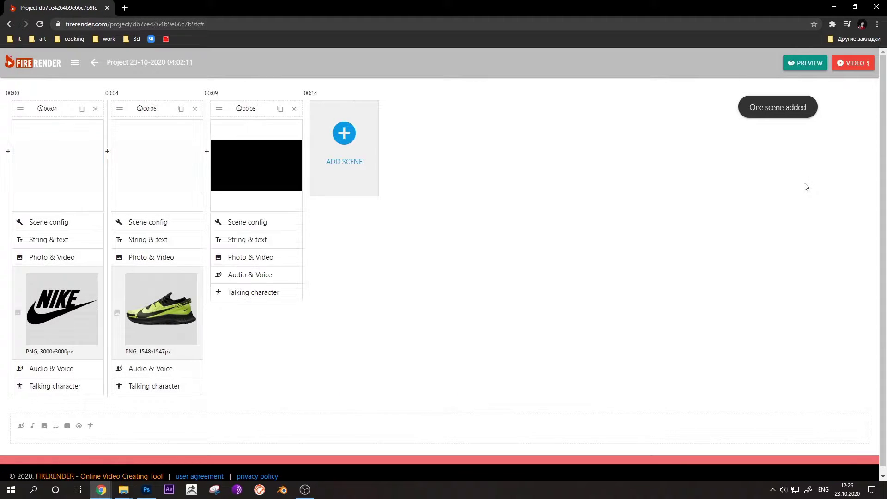
- Set the typography scene's background color to a darker shade of the #2196F3 blue swatch
left_click(263, 223)
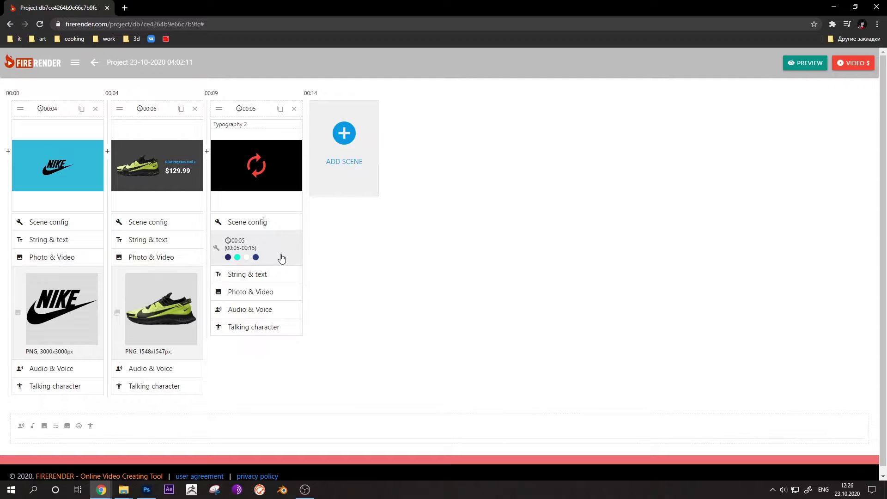
left_click(282, 257)
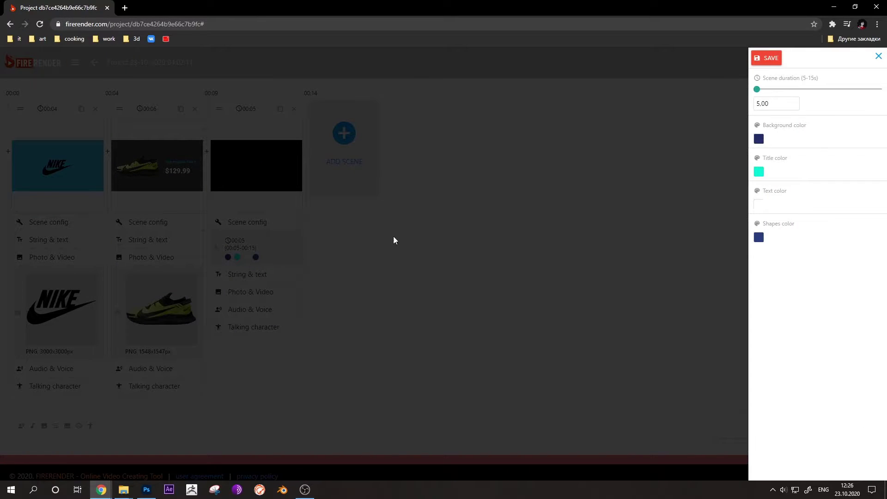
left_click(759, 140)
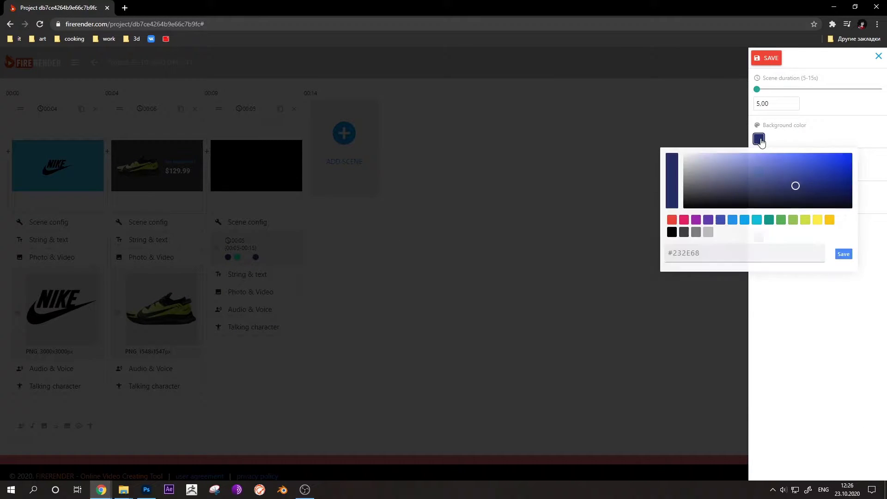
left_click(733, 220)
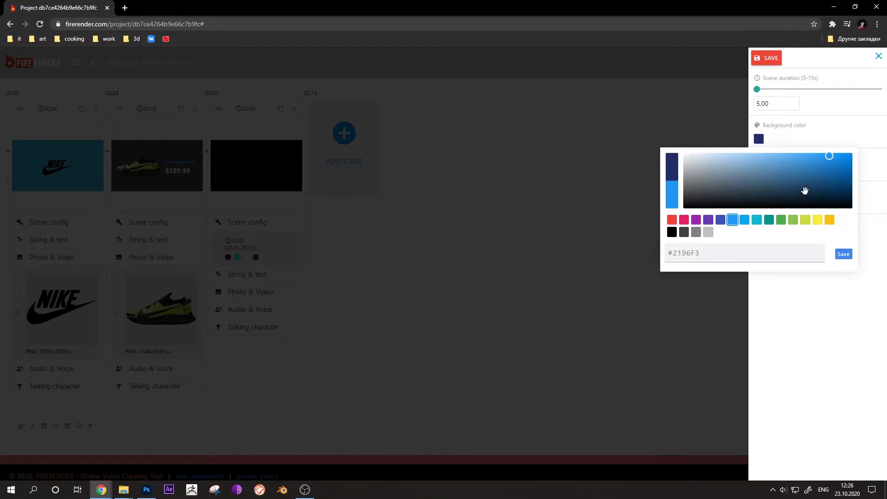
left_click_drag(804, 189, 828, 178)
left_click(843, 253)
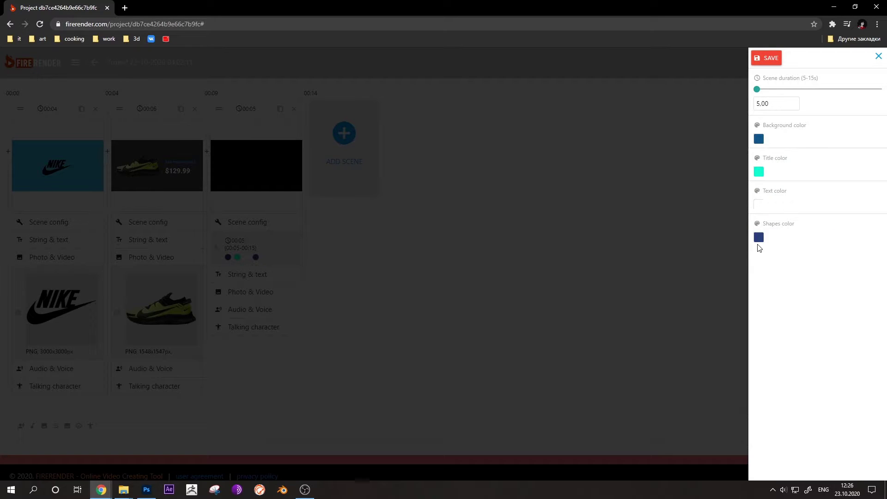
- Set the typography scene's shapes color to blue #335ACB and save the scene configuration
left_click(759, 238)
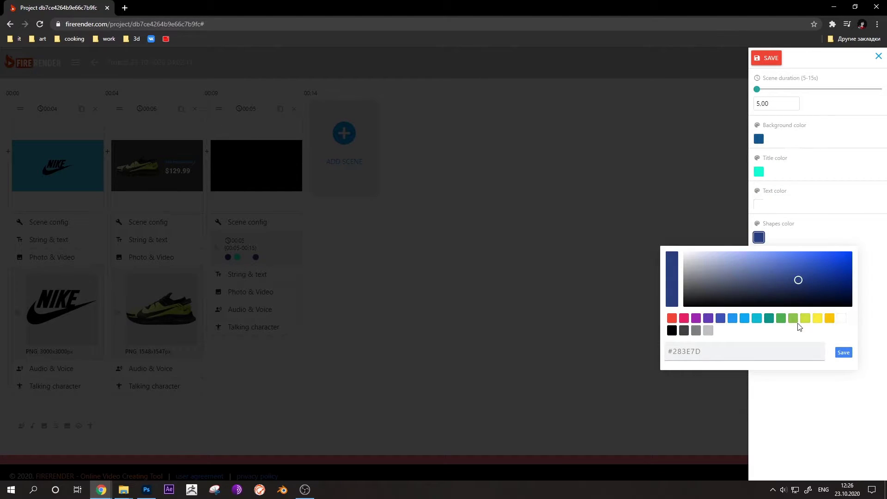
left_click_drag(804, 267, 808, 265)
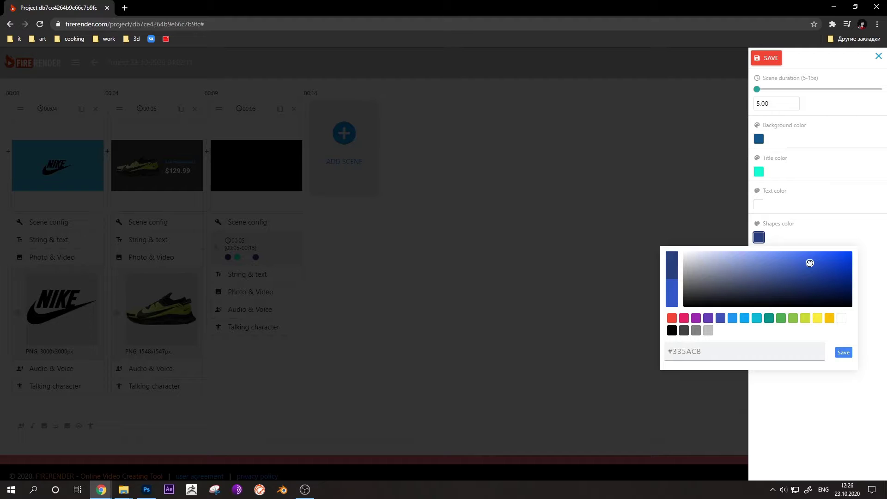
left_click(840, 354)
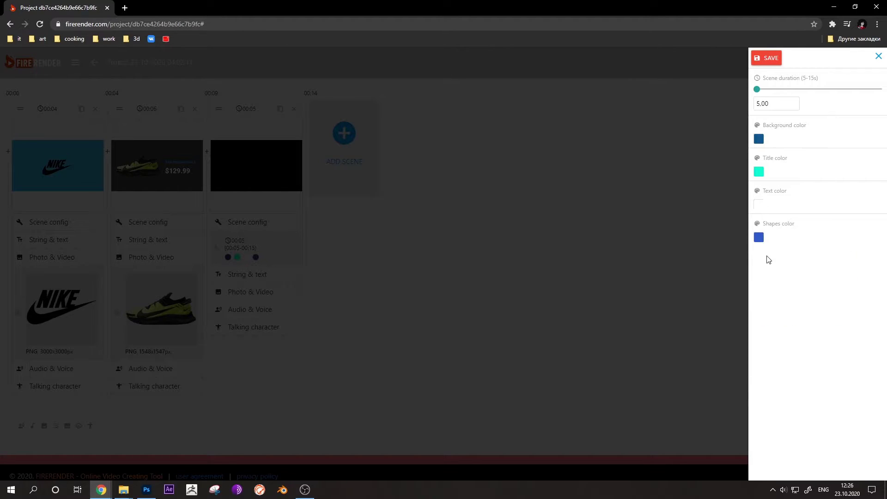
left_click(768, 58)
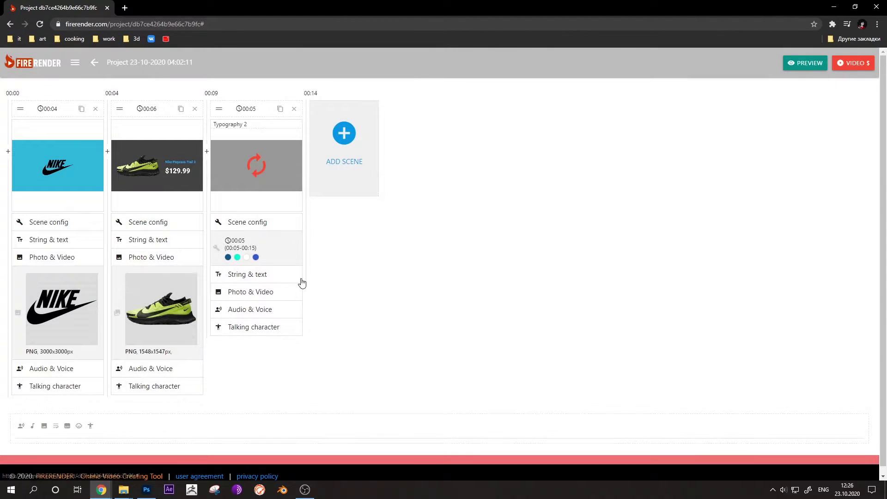
- Set the typography scene's title to "Stand out on the trail" and its text to "Bold running, meet bold footwear", and save
left_click(264, 276)
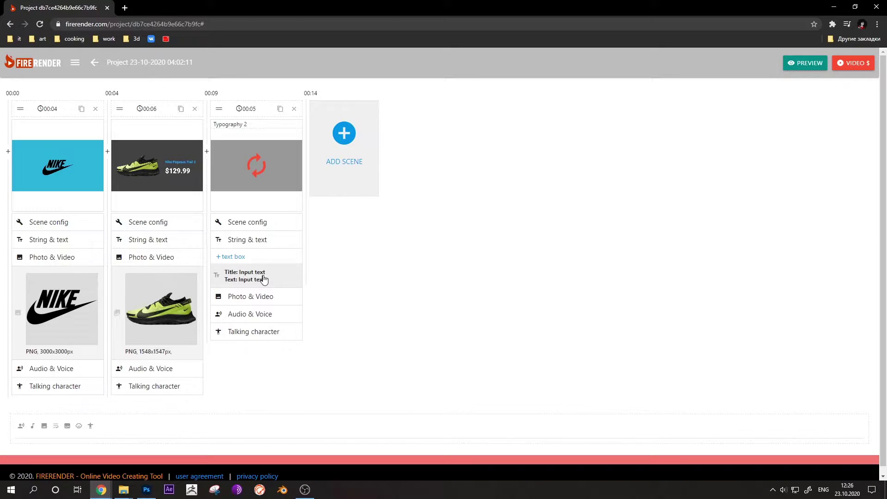
left_click(263, 279)
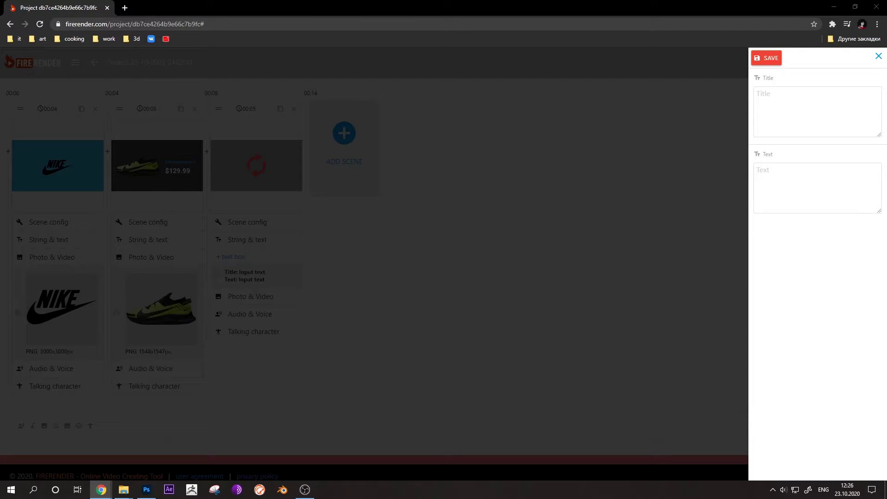
left_click(784, 107)
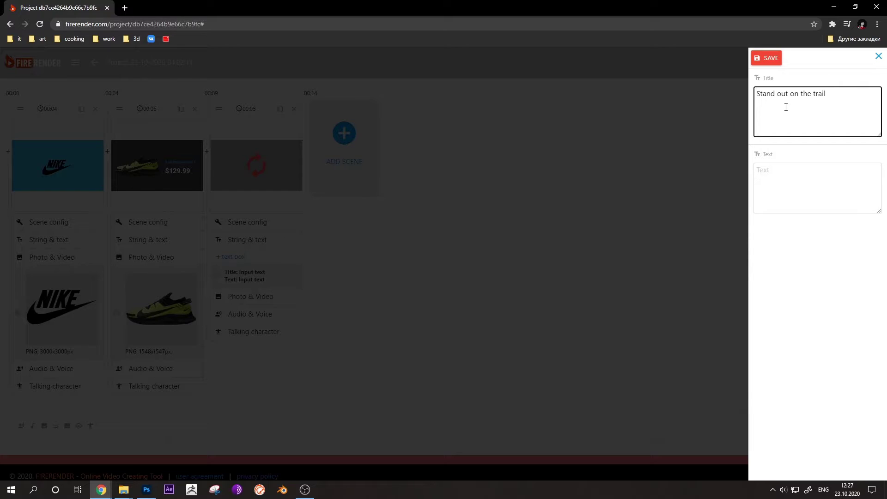
left_click(798, 187)
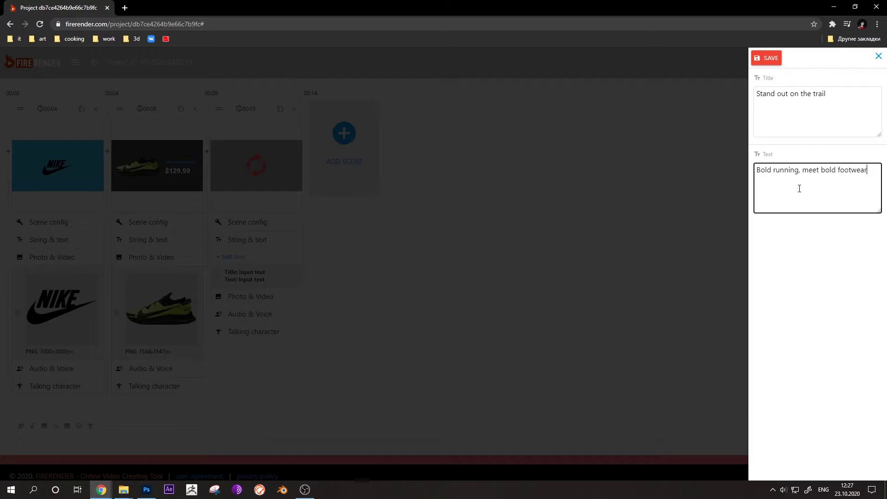
left_click(768, 59)
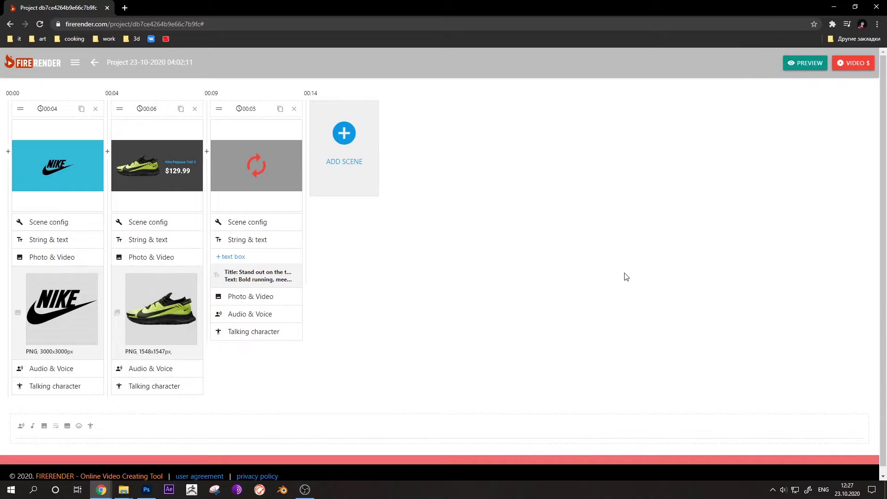
- Watch the typography scene's rendered video and return to the project
left_click(276, 298)
left_click(273, 304)
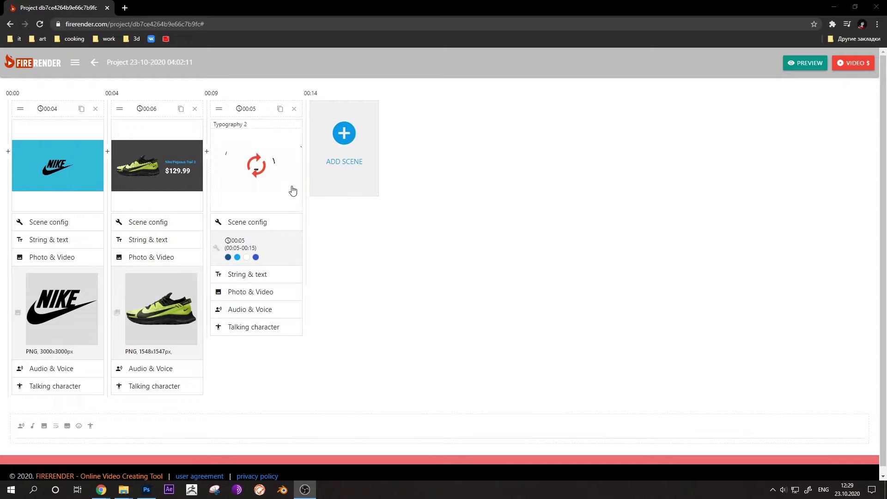
left_click(291, 190)
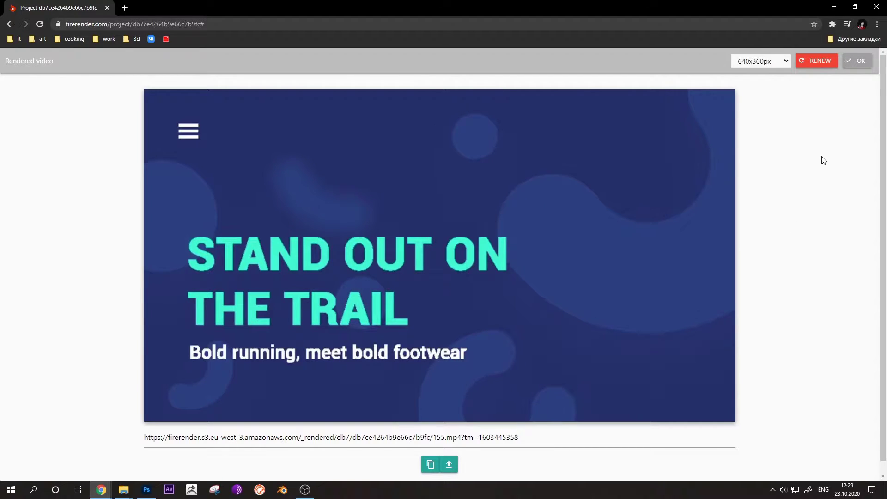
left_click(859, 62)
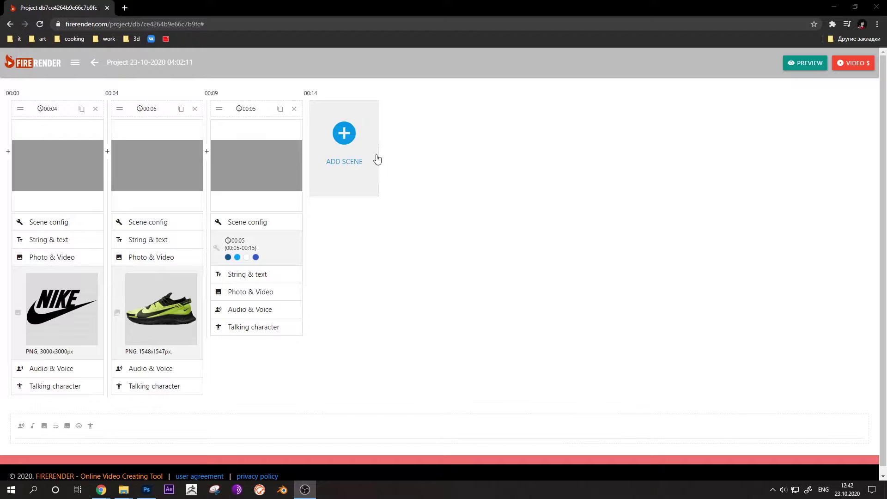
- Add the "Simple grid 2" collage template as the fourth scene
left_click(342, 133)
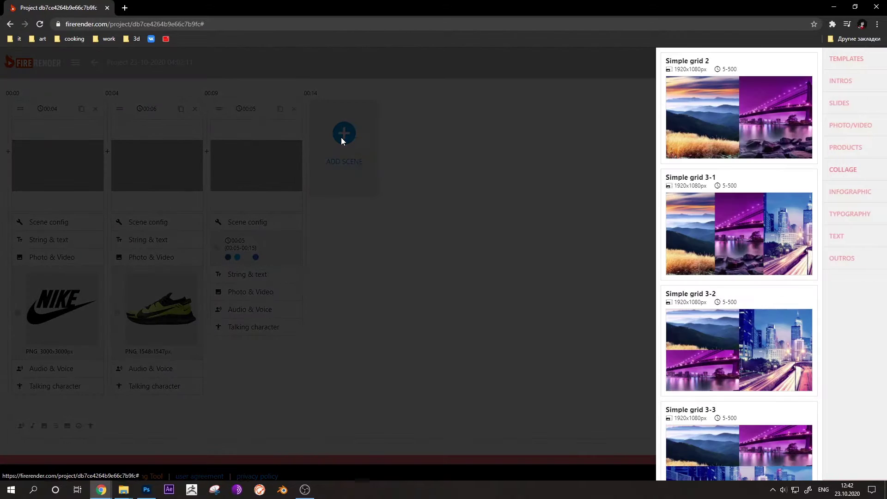
scroll(748, 252, "down", 5)
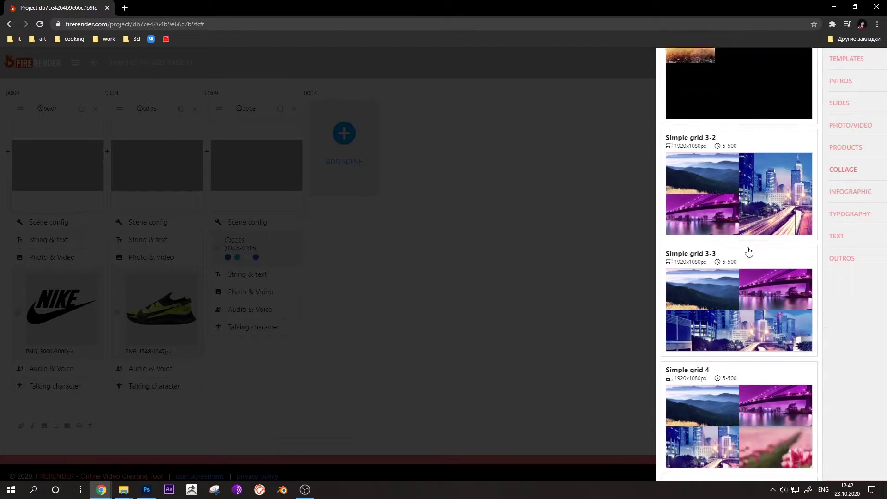
scroll(783, 144, "up", 5)
left_click(798, 65)
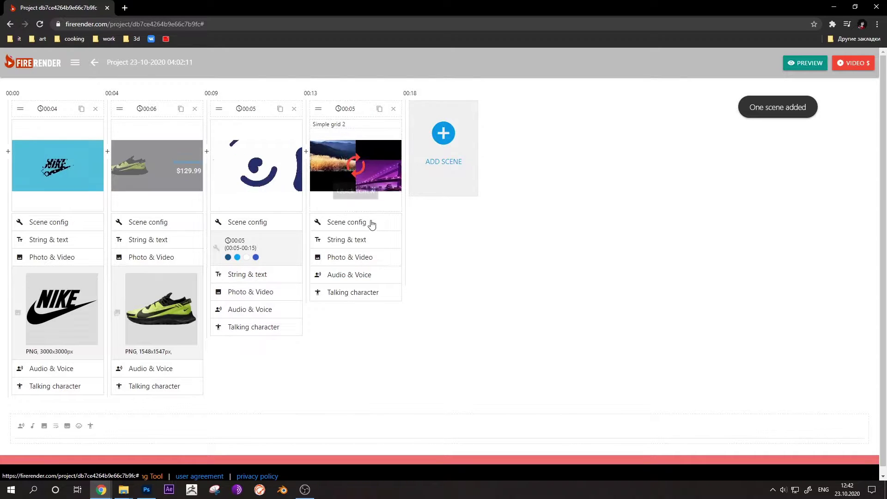
- Upload pegasus-trail-2-running-shoe-PN1K6x (4).jpg into the grid scene's first media slot and save it with the default settings
left_click(349, 258)
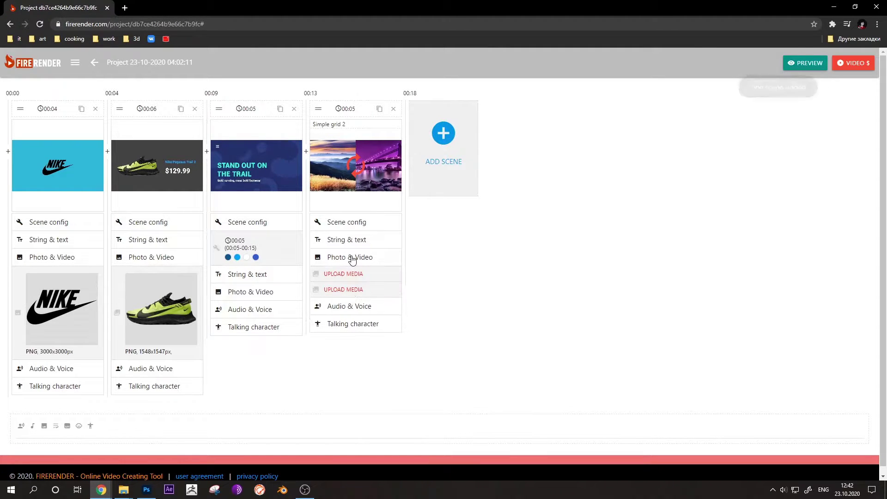
left_click(349, 274)
left_click(782, 90)
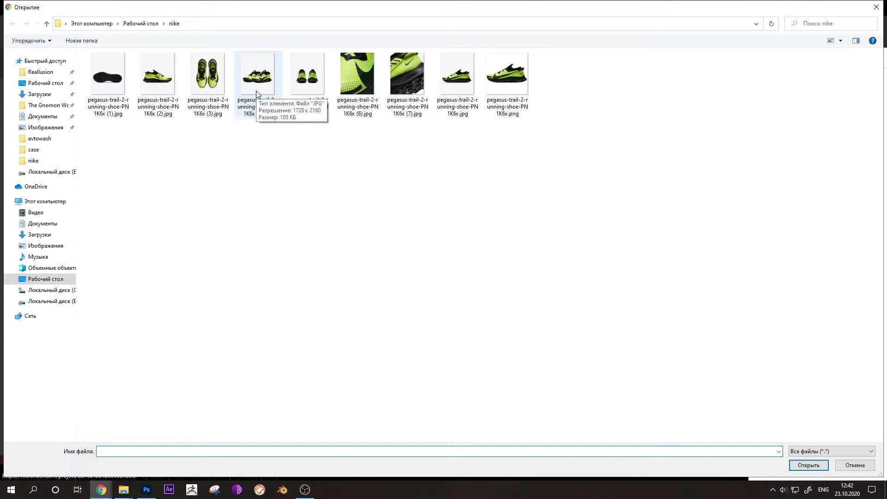
double_click(257, 76)
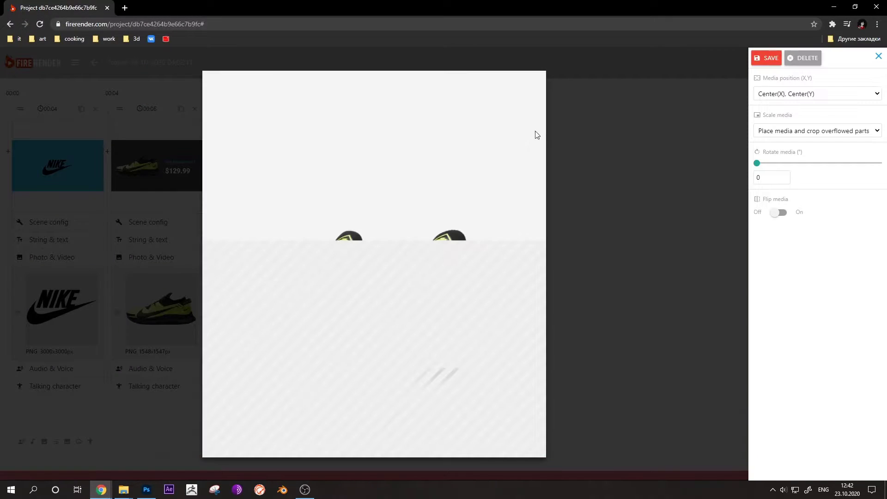
left_click(766, 58)
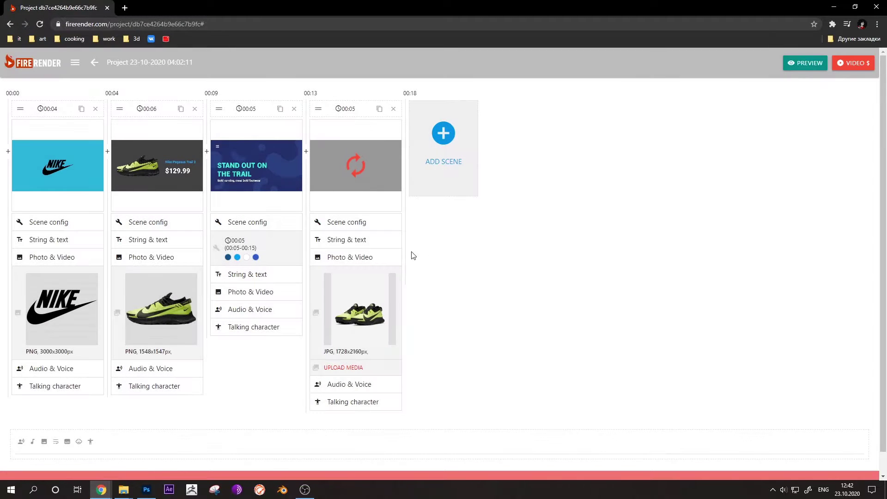
- Search the stock videos for "sport" and add the clip tagged "run, marathon, zurich" to the grid scene's second media slot
left_click(352, 368)
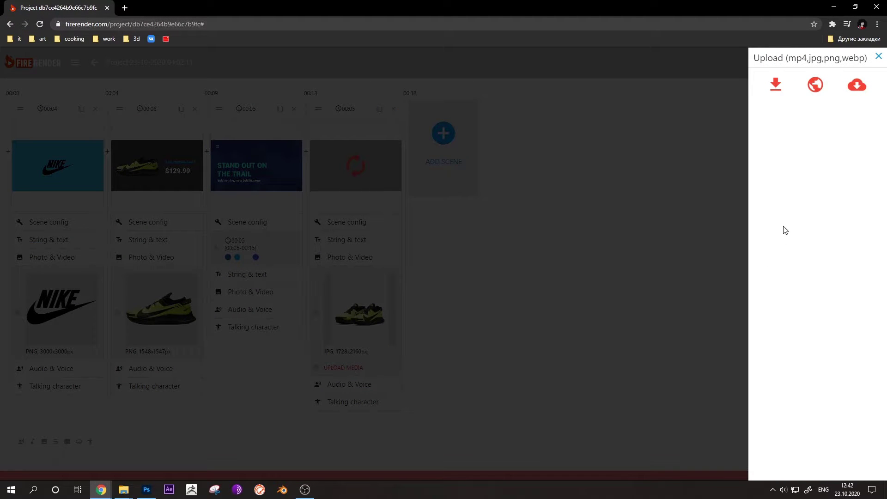
left_click(860, 85)
left_click(797, 126)
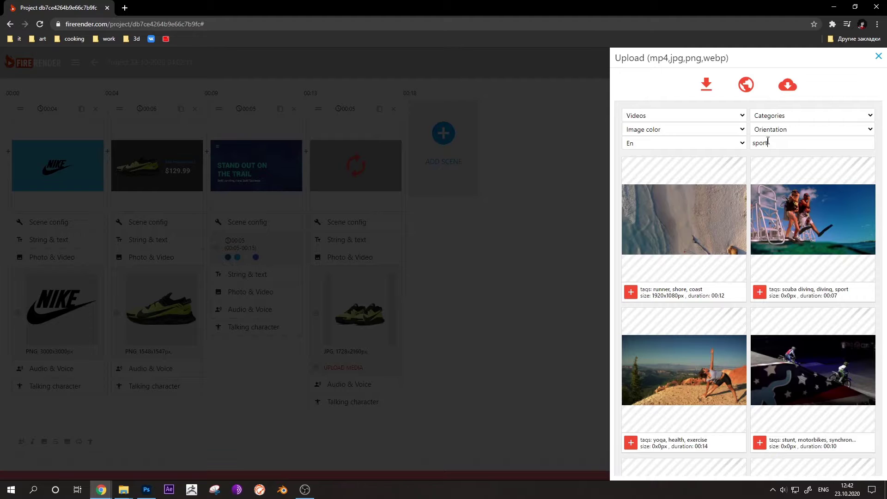
scroll(821, 212, "down", 6)
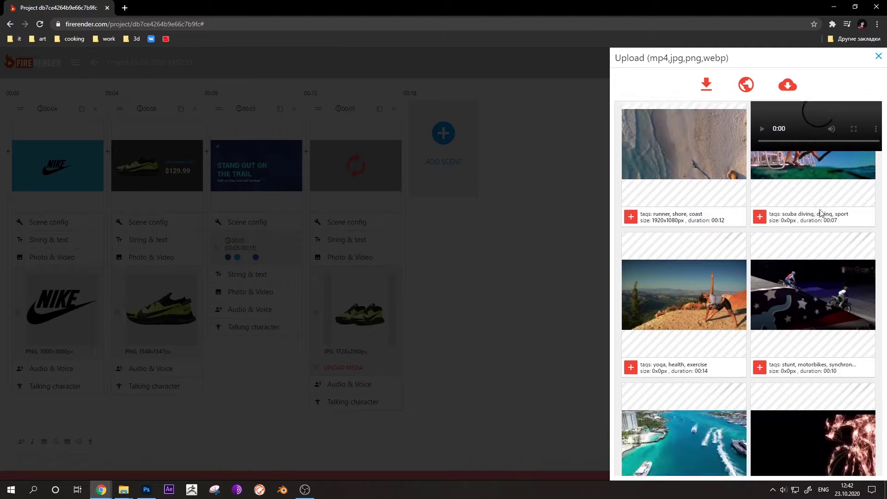
scroll(819, 209, "down", 14)
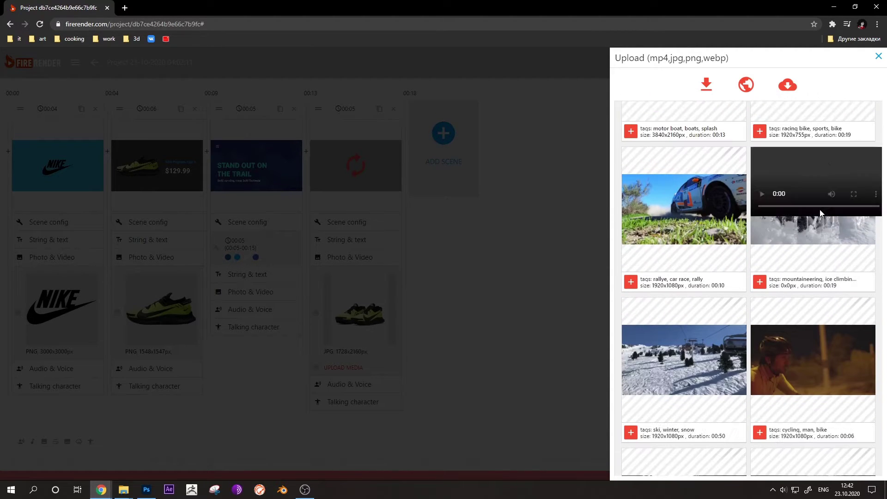
scroll(820, 209, "down", 3)
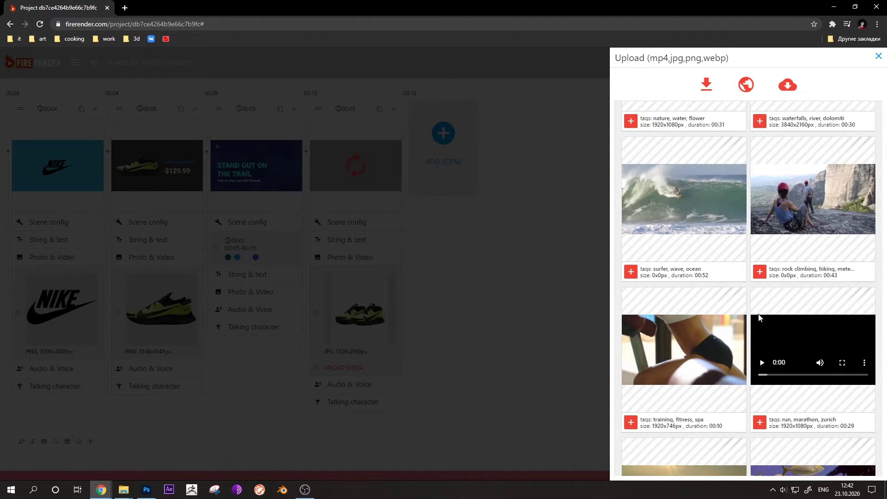
left_click(758, 421)
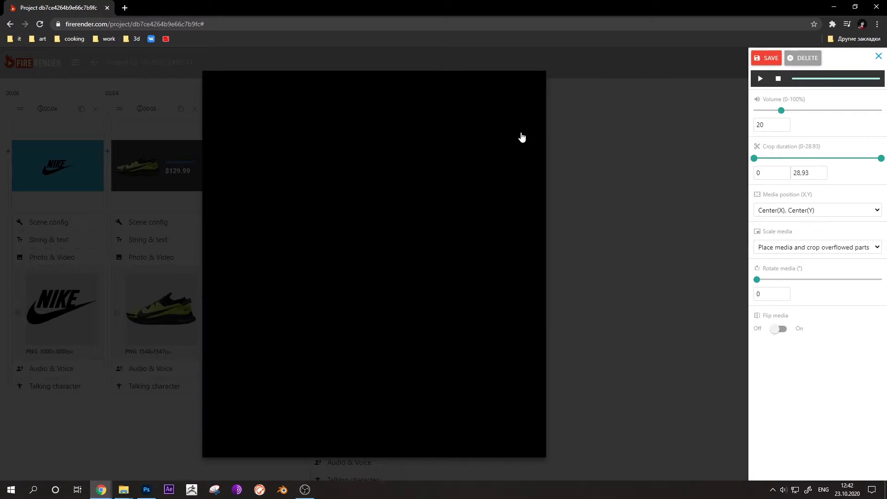
- Play the marathon clip and crop its duration to the range from 3.00 to 10.00
left_click(760, 79)
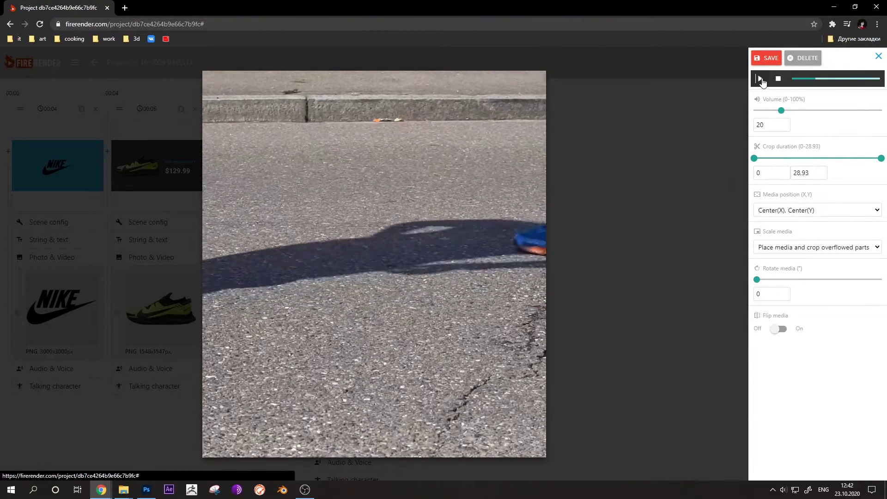
double_click(758, 172)
type("3")
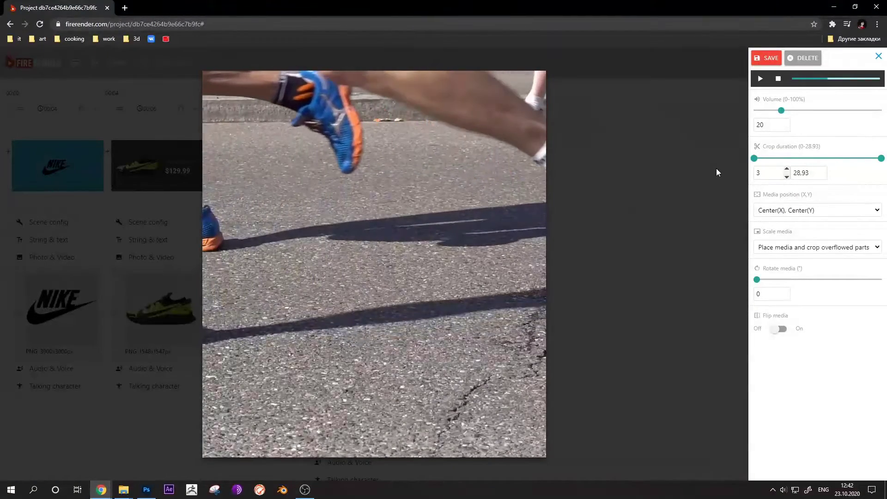
key("Tab")
type("10,00")
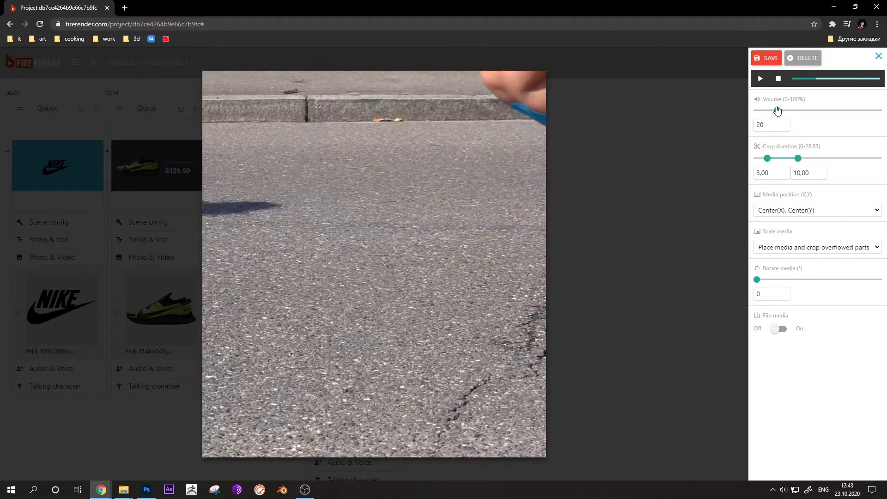
- Lower the marathon clip's volume to the minimum, try its flip option on and off, and save the media settings
left_click_drag(781, 111, 740, 104)
left_click(778, 328)
left_click(778, 329)
left_click(767, 58)
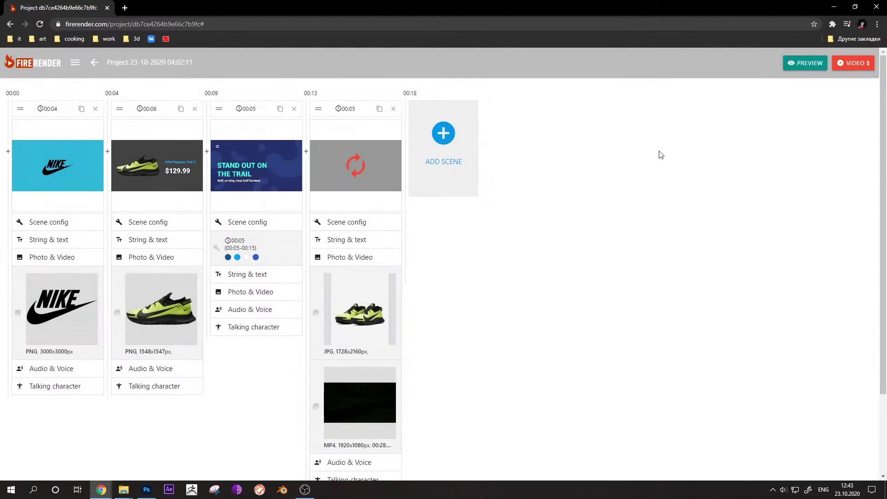
- Render the grid scene's preview, watch the rendered video and return to the project
scroll(380, 289, "down", 2)
left_click(363, 370)
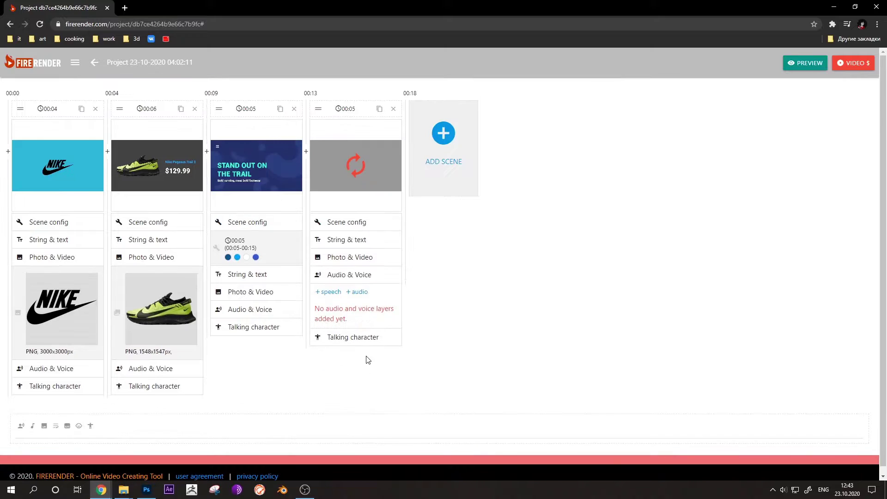
left_click(355, 166)
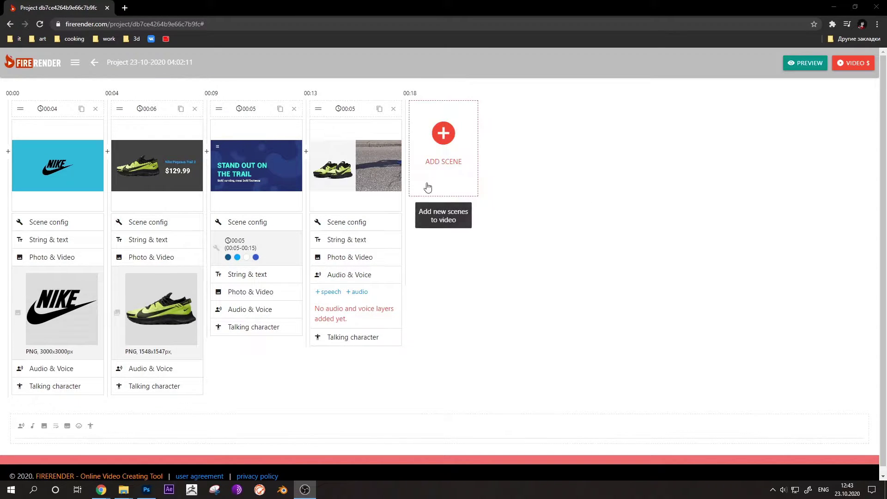
left_click(396, 191)
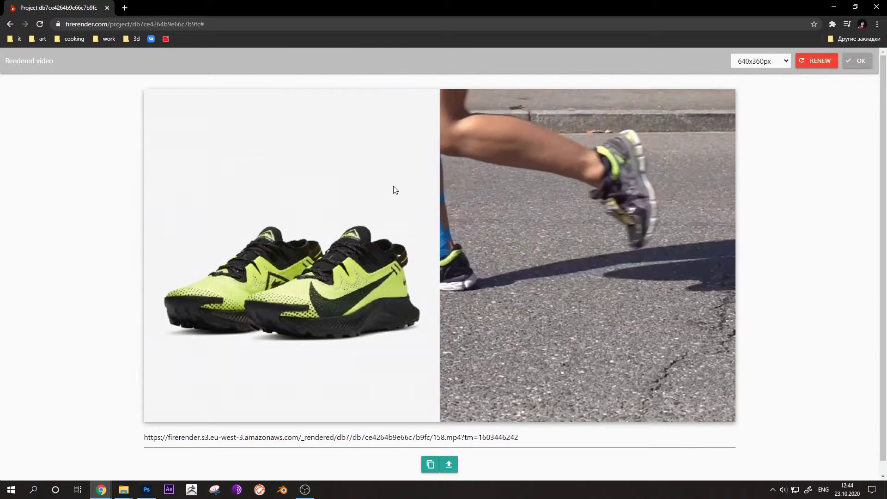
left_click(860, 62)
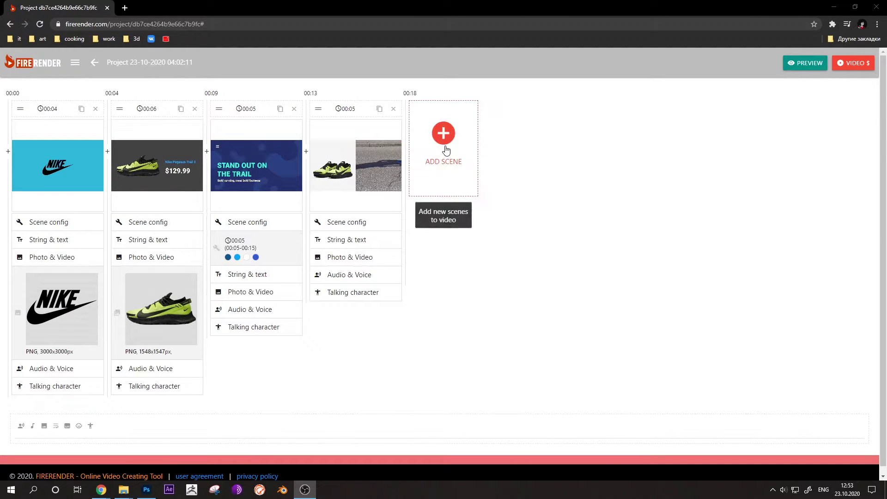
- Add the "Simple transition Circle" photo/video template as the fifth scene
left_click(445, 146)
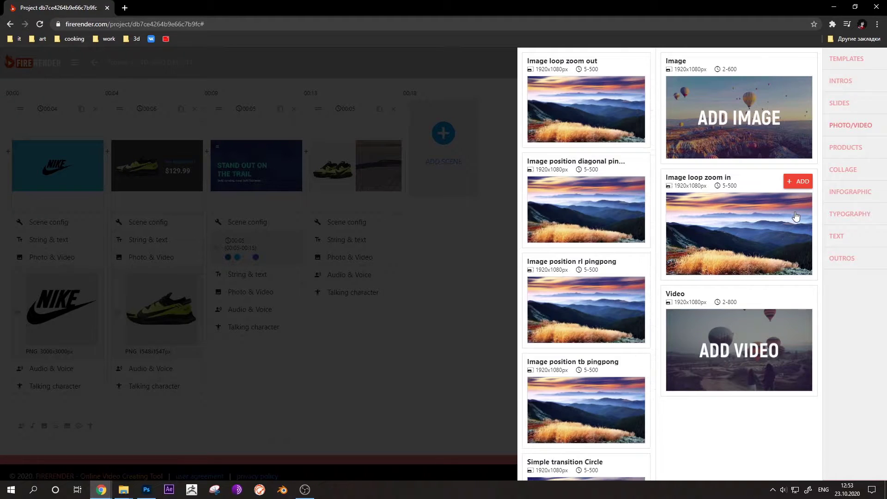
scroll(600, 258, "down", 3)
scroll(594, 273, "down", 3)
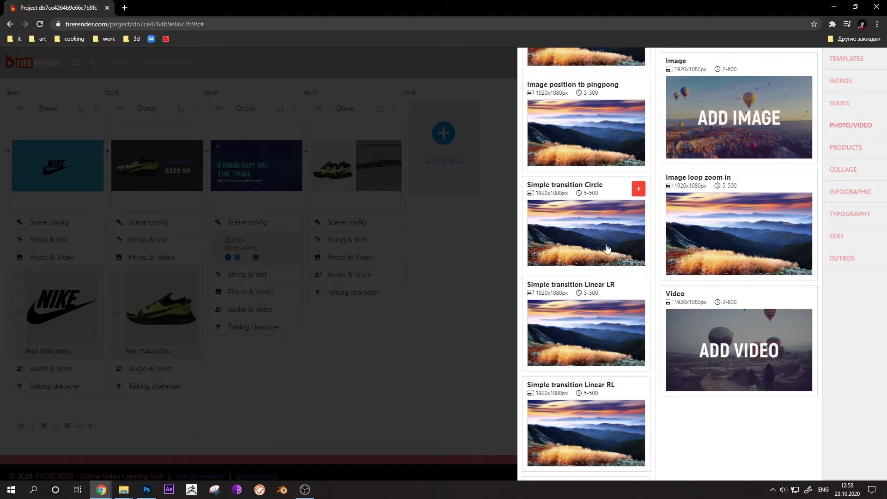
left_click(639, 189)
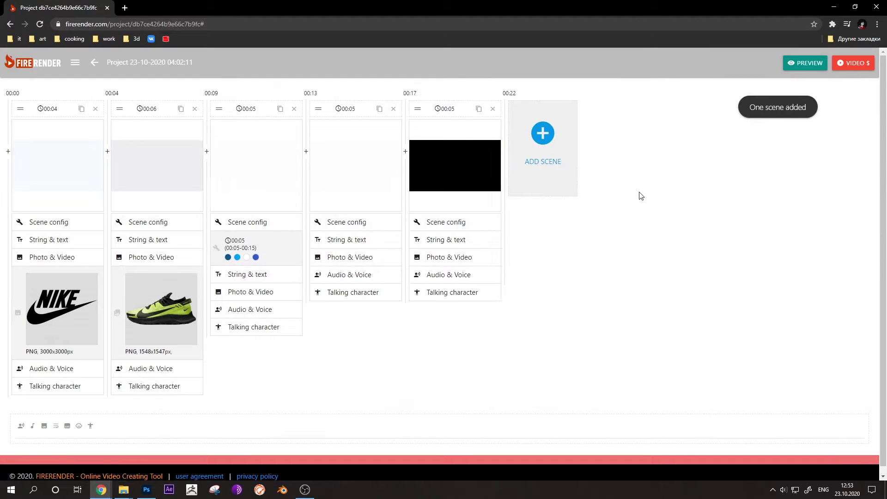
- Upload the local image "pegasus-trail-2-running-shoe-PN1K6x (3).jpg" as the media of the circle-transition scene
left_click(452, 257)
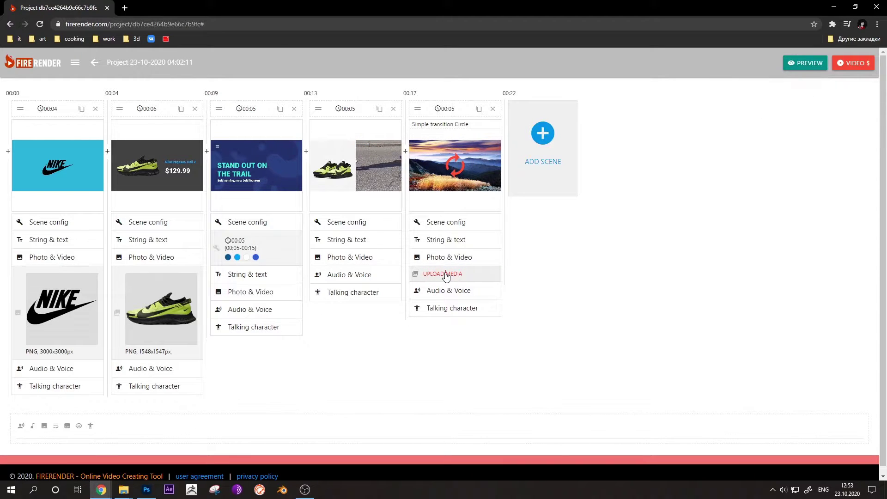
left_click(446, 274)
left_click(776, 82)
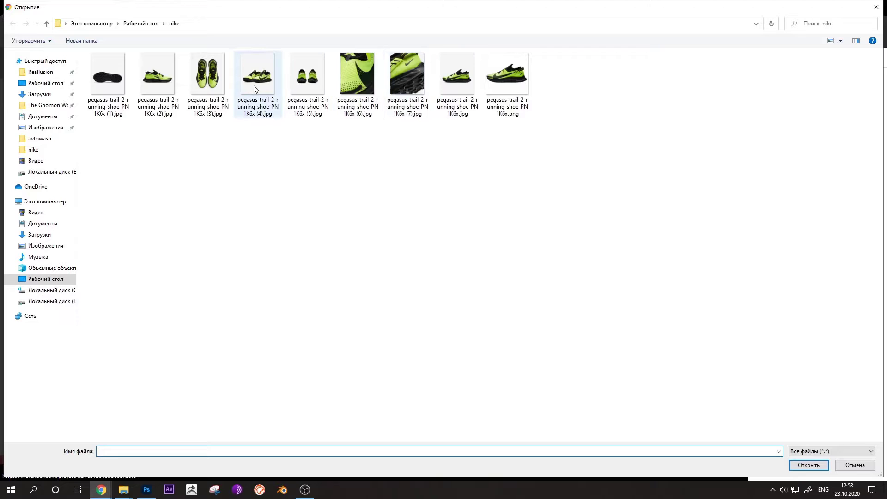
double_click(208, 79)
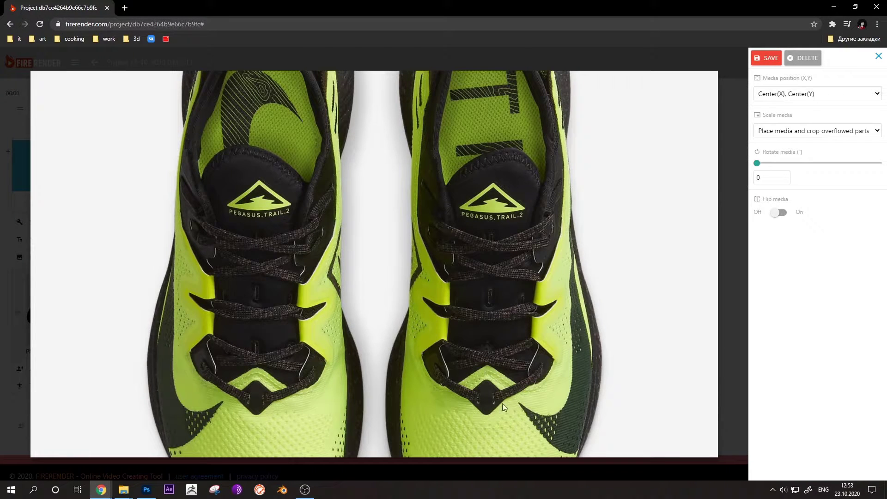
- Reposition the shoe image to X -10, Y -947, turn on its flip option and save the media settings
left_click_drag(503, 403, 508, 309)
left_click(782, 256)
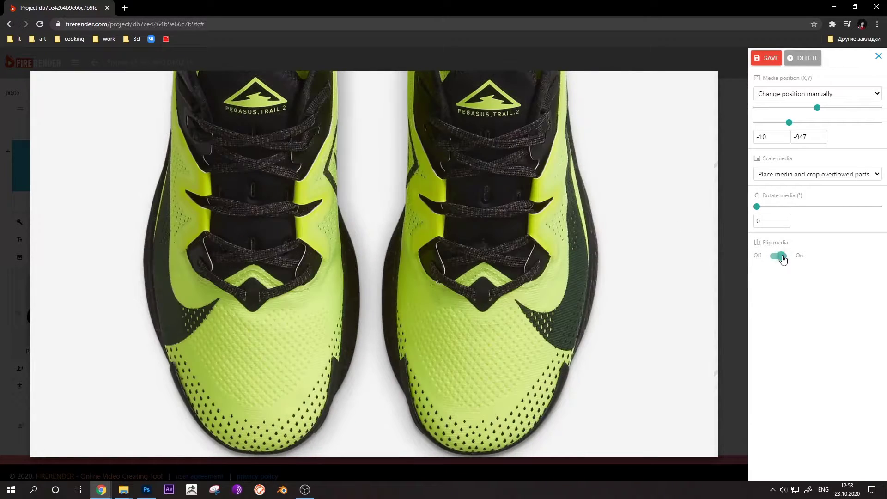
left_click(774, 62)
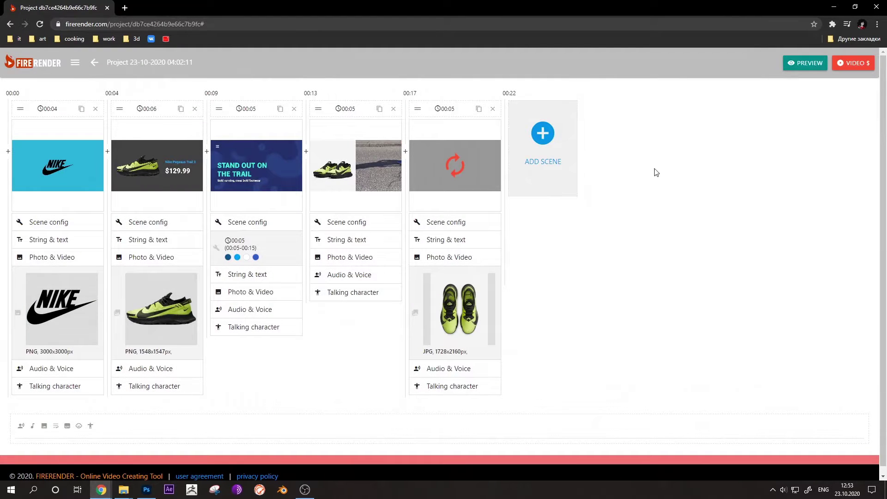
- Add a speech layer to the fifth scene with the text "Rubber outsole features a shockwave pattern for a fast, bike tyre-inspired look"
left_click(441, 374)
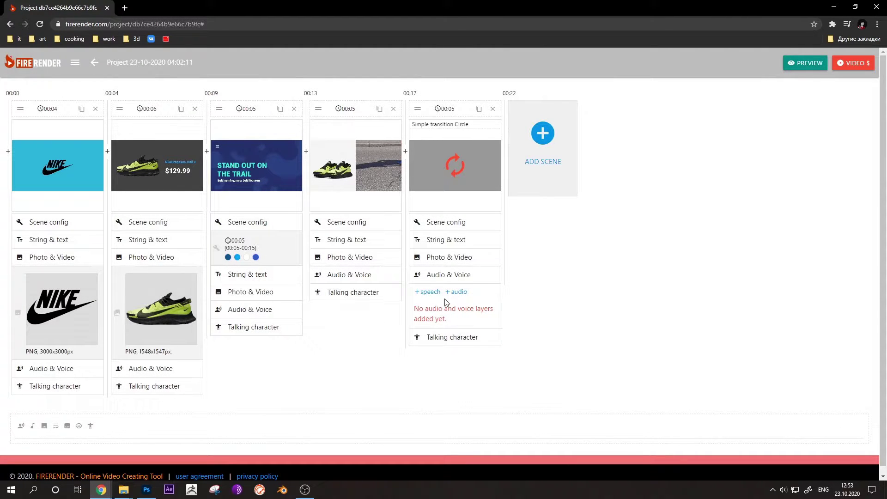
left_click(429, 292)
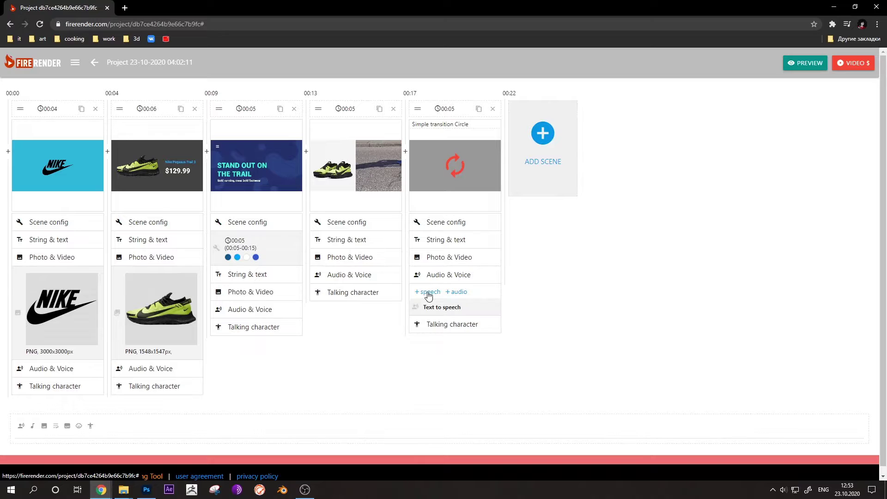
left_click(447, 308)
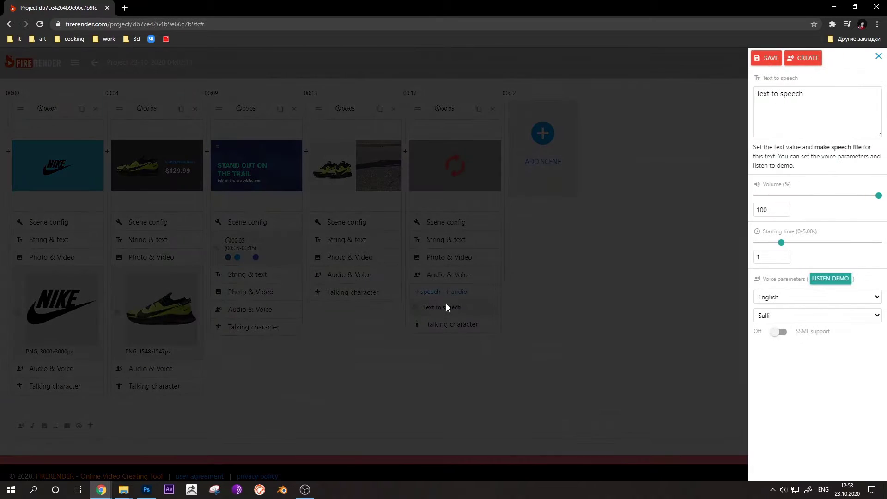
left_click(846, 106)
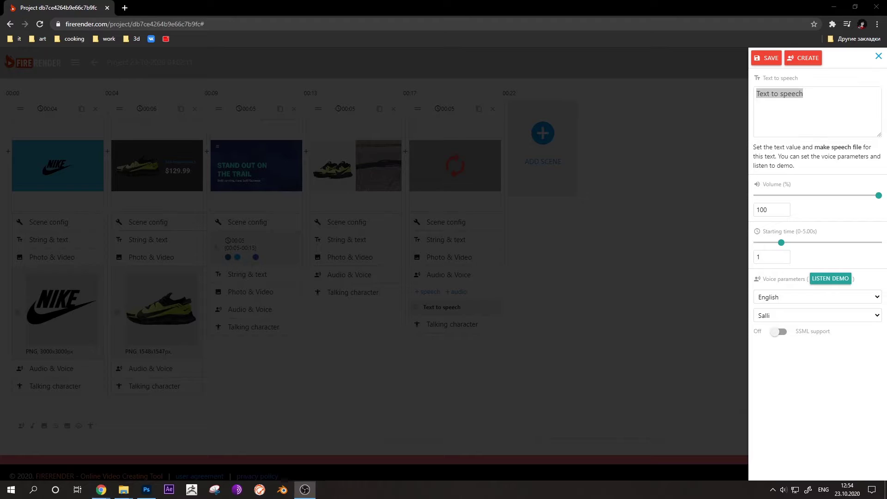
left_click(820, 97)
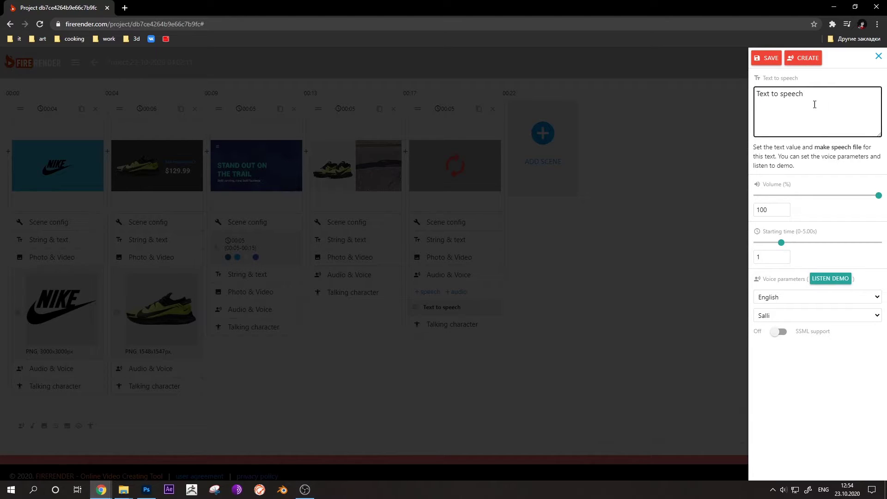
key("ctrl+a")
right_click(794, 100)
left_click(785, 148)
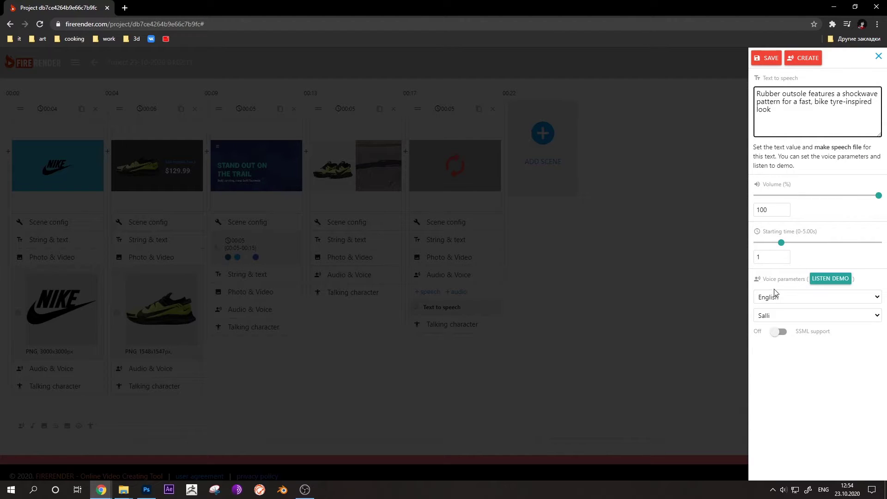
- Keep English as the speech language and choose the Joey voice
left_click(776, 300)
left_click(775, 300)
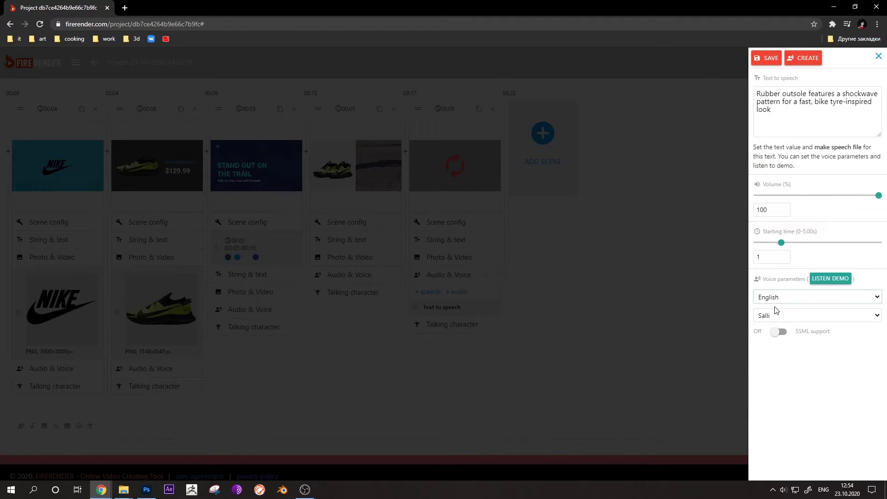
left_click(774, 316)
scroll(792, 271, "down", 1)
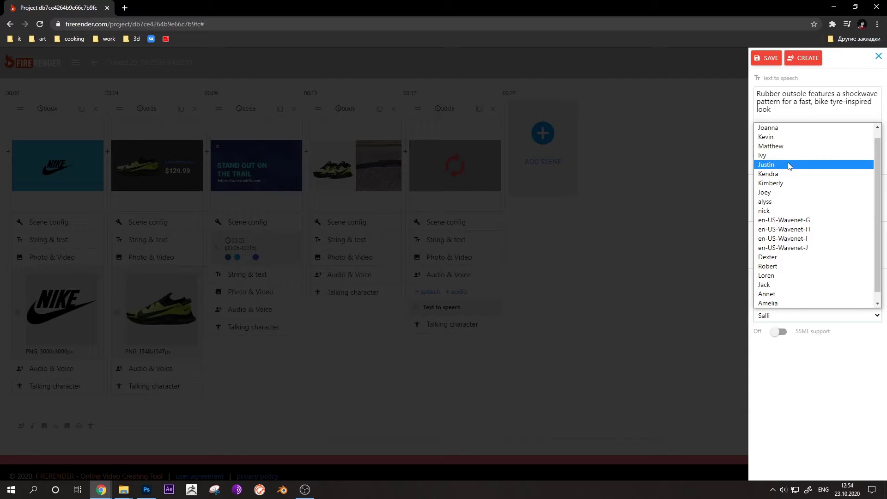
left_click(785, 192)
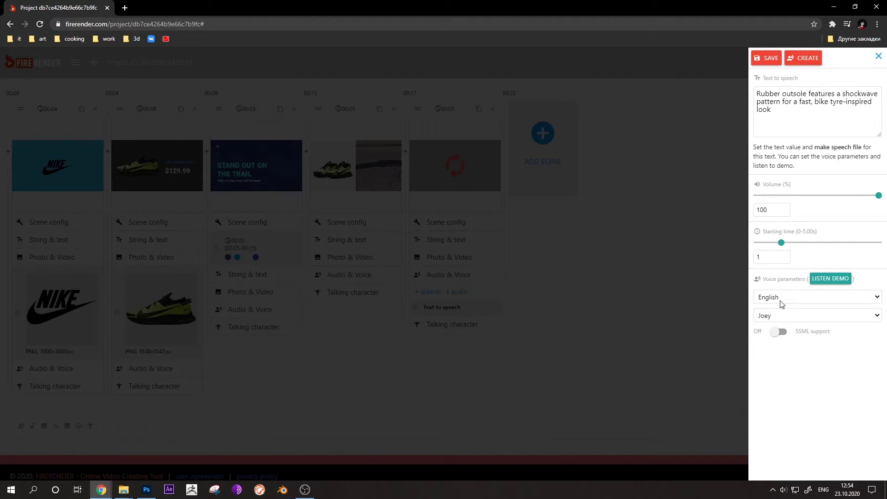
- Set the speech starting time to 1, create the speech file and save the layer
left_click_drag(781, 242, 750, 245)
double_click(764, 257)
type("1")
left_click(806, 116)
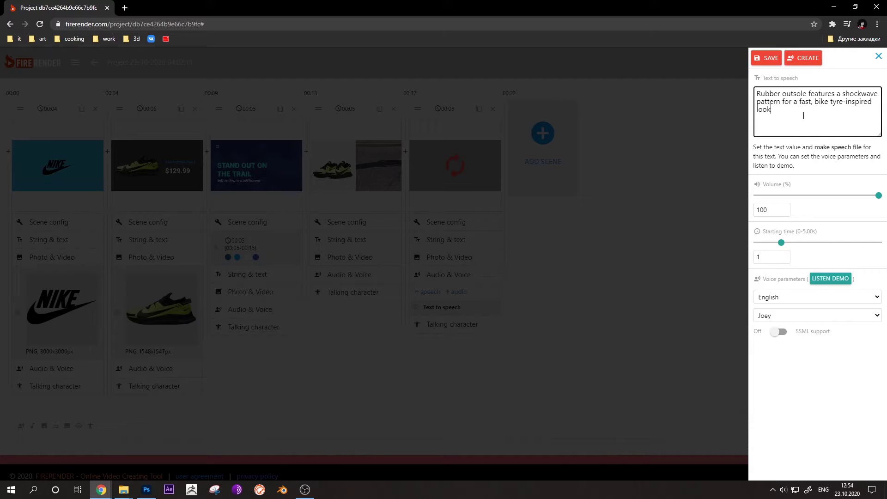
left_click(801, 59)
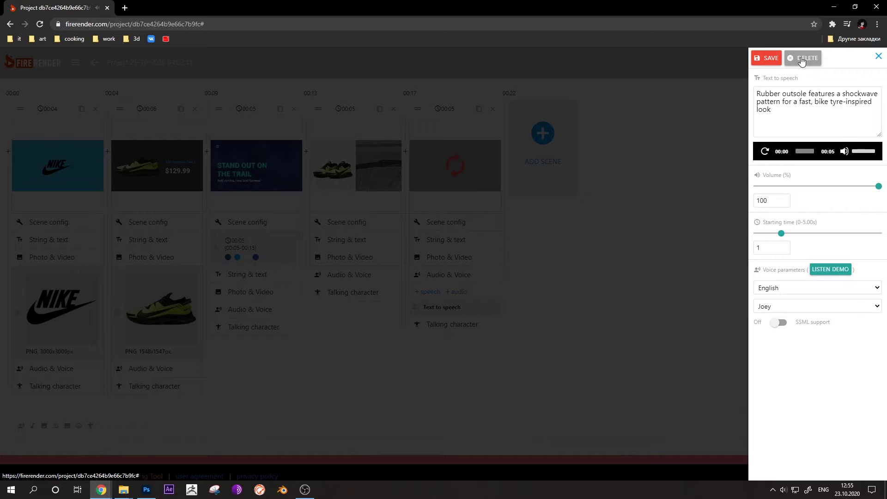
left_click(765, 59)
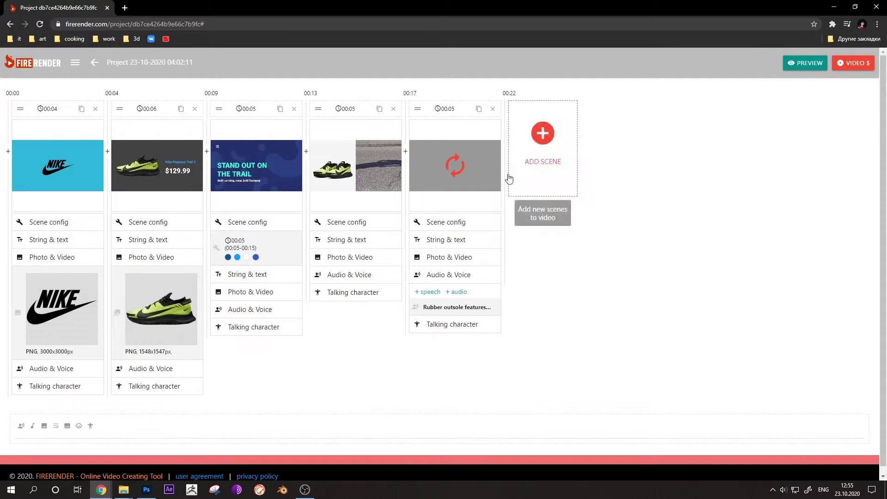
- Render the fifth scene's preview, watch the rendered video and return to the project
left_click(459, 171)
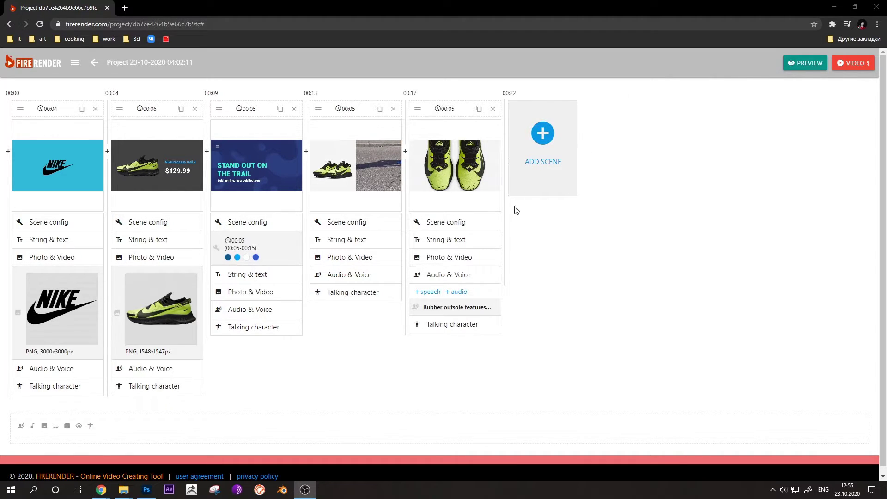
left_click(486, 186)
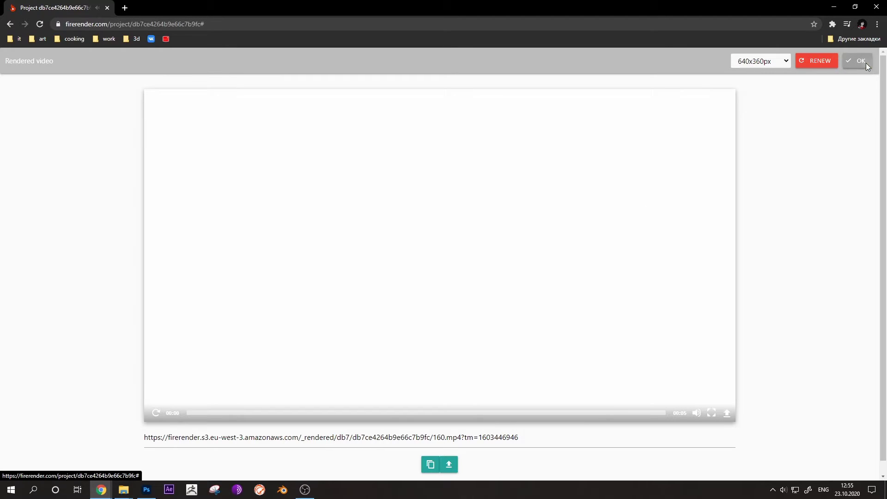
left_click(865, 62)
- Add the "Video" photo/video template as the sixth scene
key("alt+Tab")
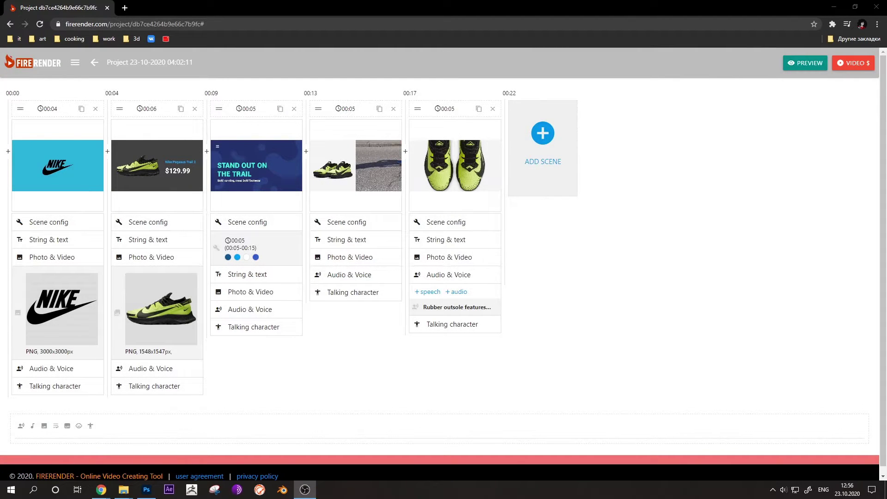
left_click(542, 138)
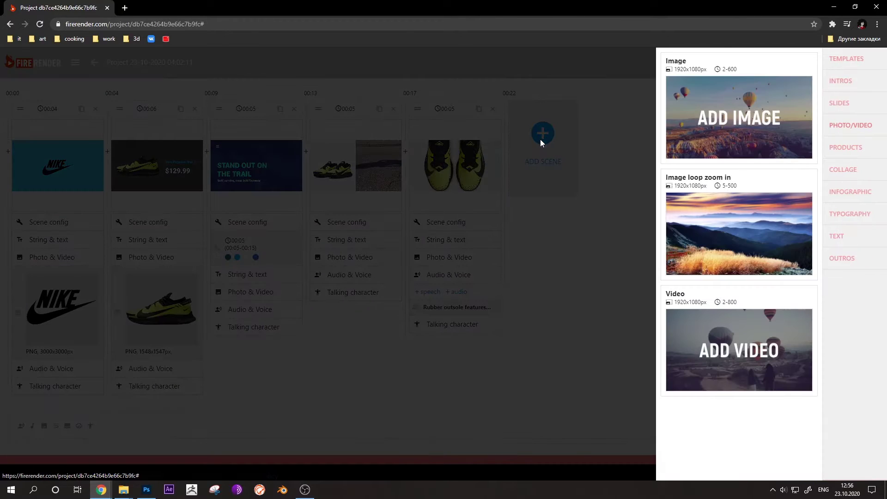
left_click(796, 296)
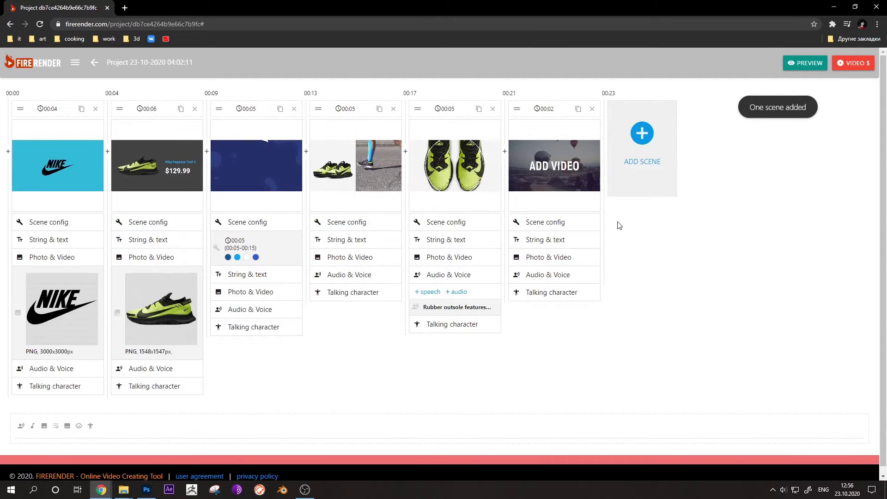
- Browse the Pixabay sport videos, play the clip tagged exercise, running, fitness and add it to the sixth scene
left_click(555, 258)
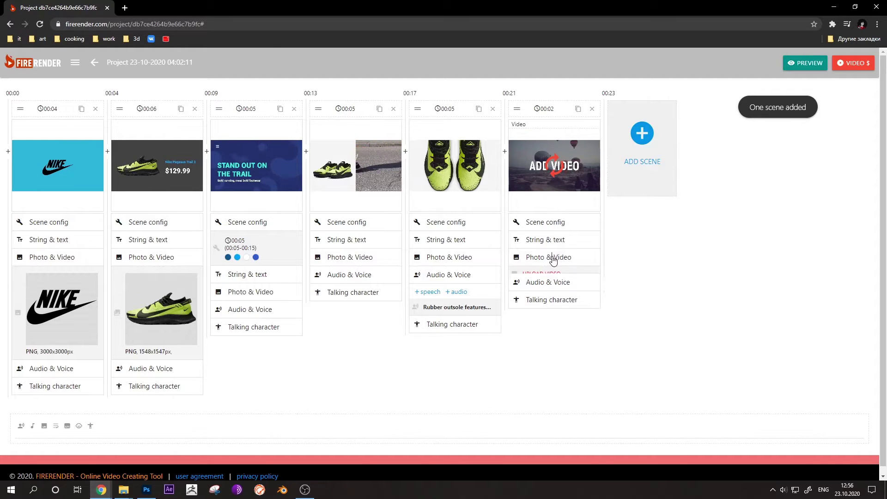
left_click(543, 274)
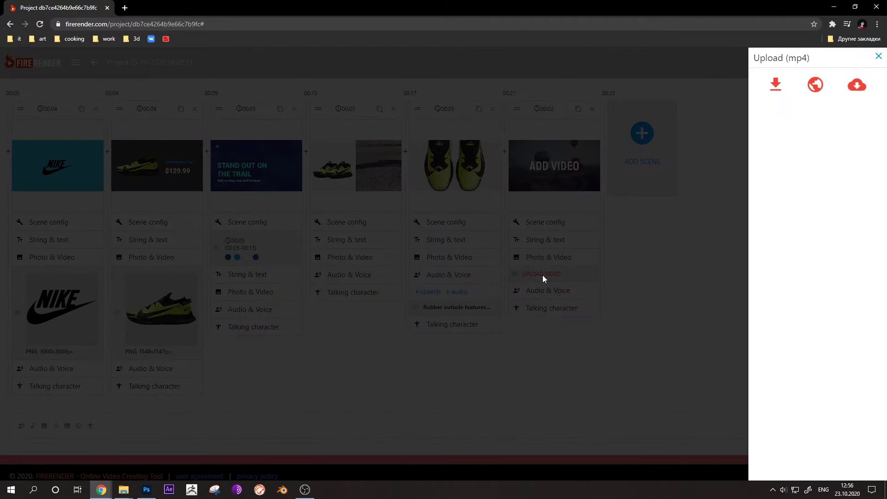
left_click(856, 86)
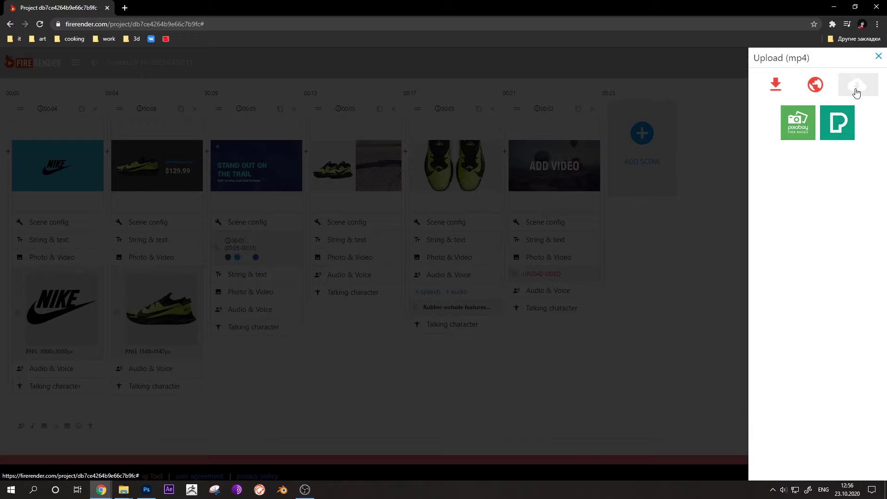
left_click(806, 124)
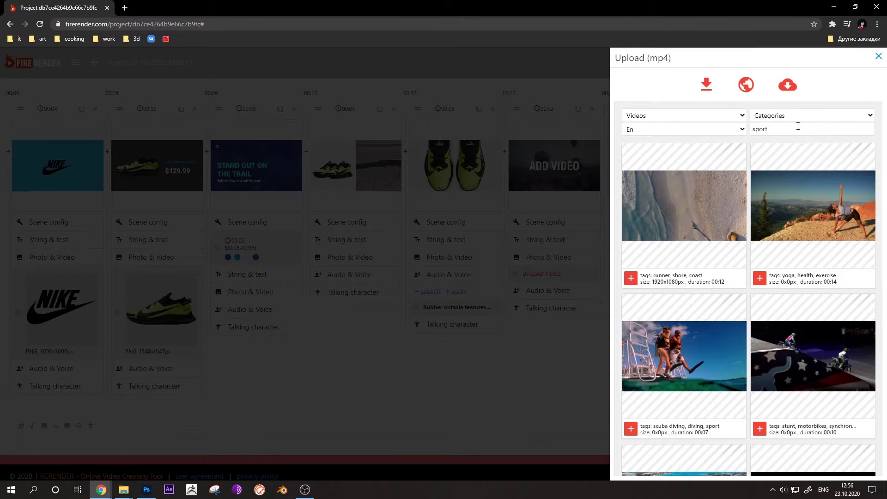
scroll(830, 226, "down", 15)
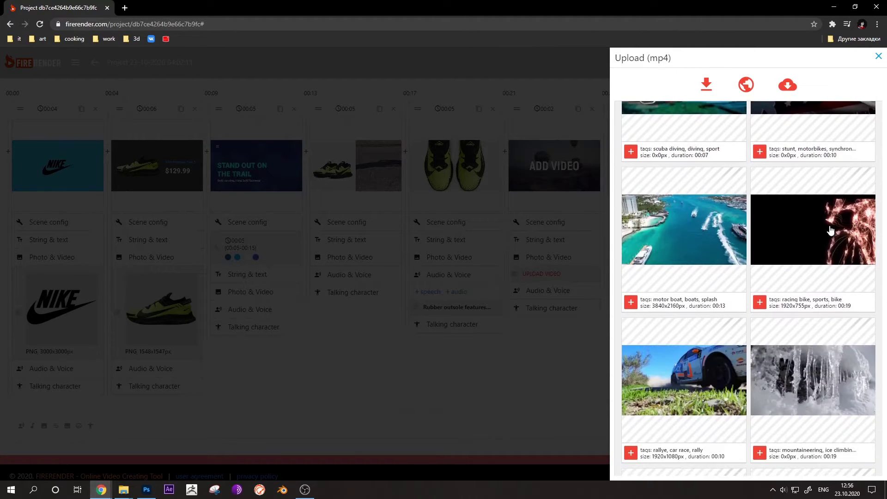
scroll(830, 226, "down", 10)
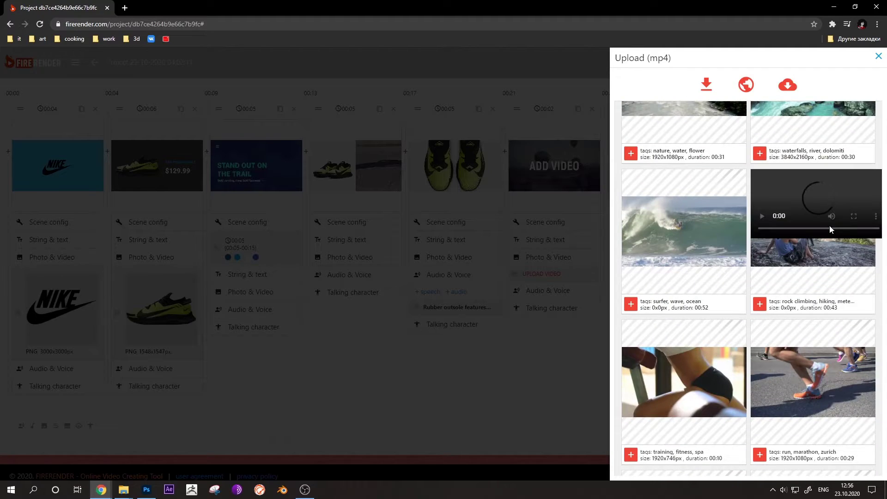
scroll(830, 228, "down", 5)
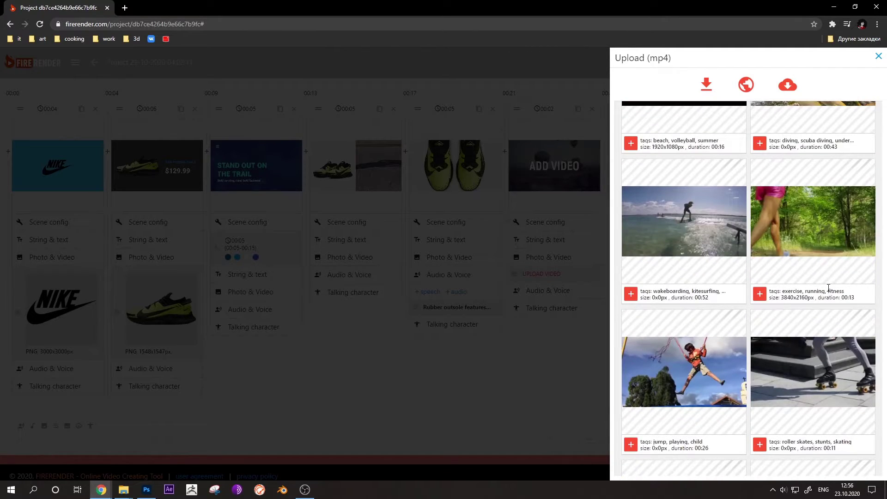
left_click(762, 235)
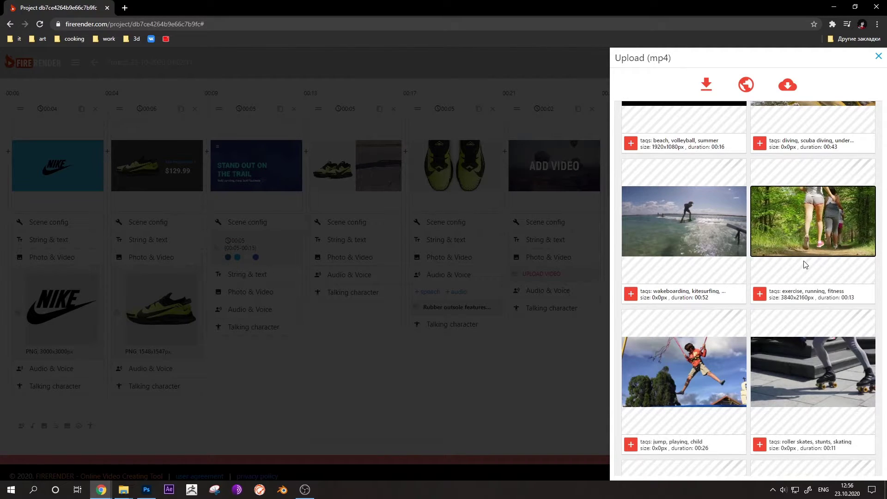
mouse_move(779, 239)
left_click(761, 294)
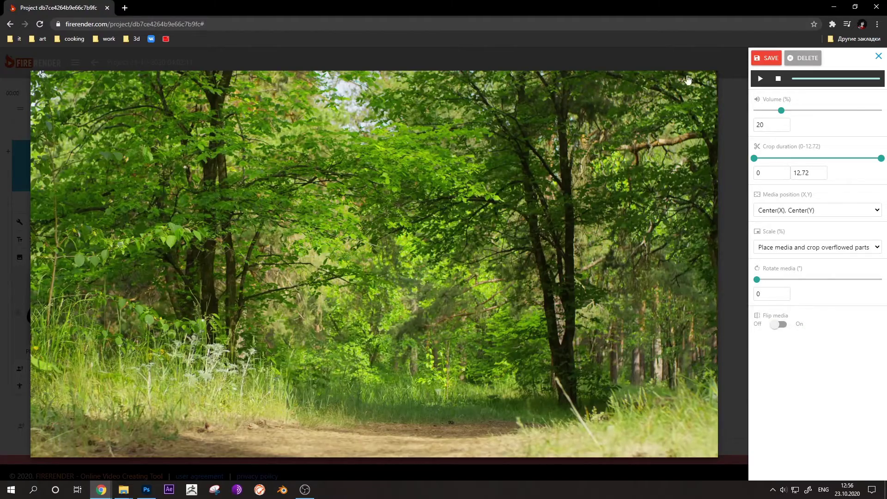
- Play the forest running clip, crop its duration to the range from 1.00 to 8.00 and save the media settings
left_click(758, 79)
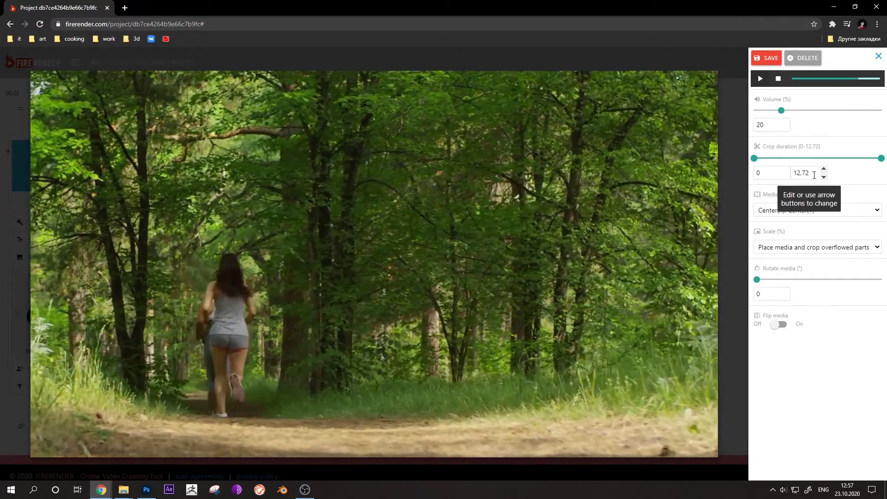
left_click_drag(814, 175, 786, 171)
left_click(754, 160)
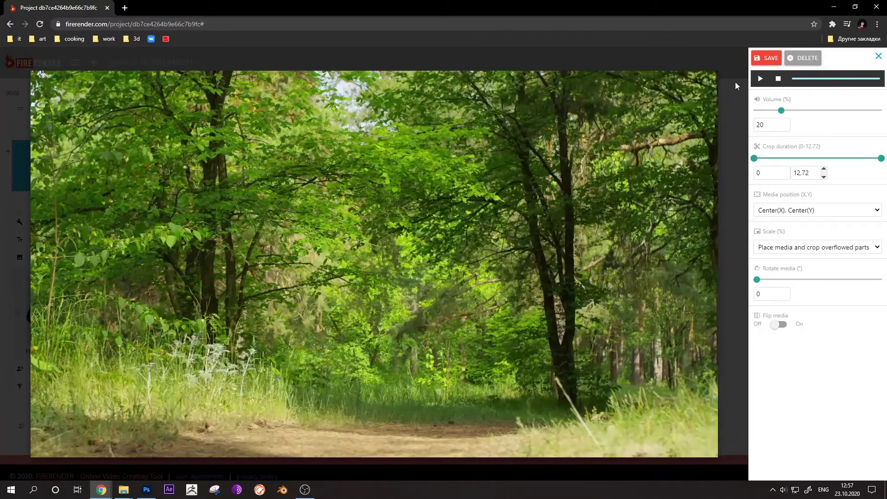
double_click(801, 176)
type("8")
key("Return")
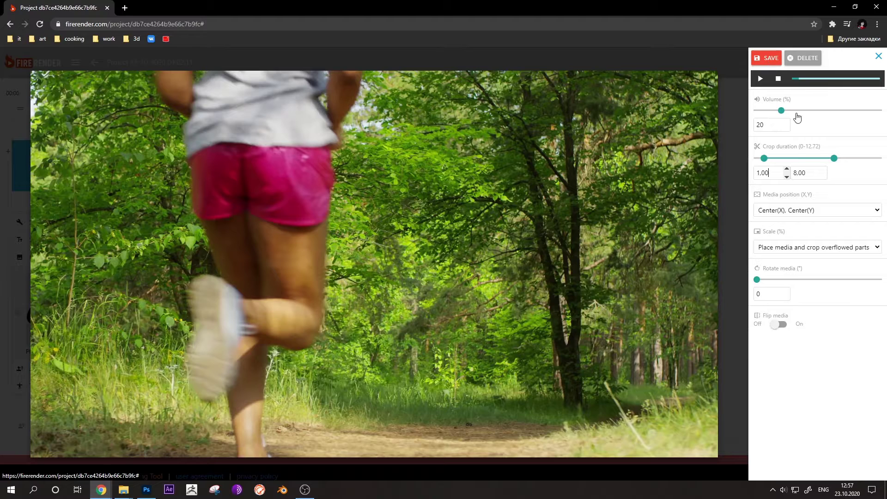
left_click(771, 59)
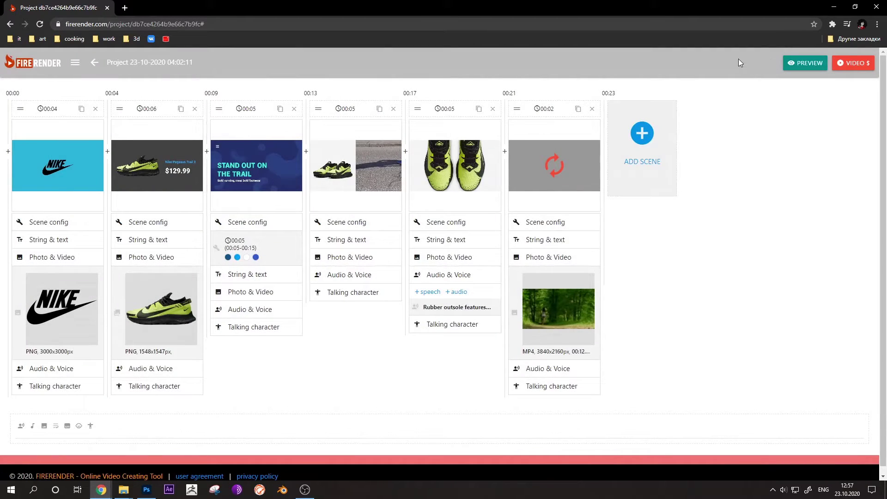
- Set the sixth scene's duration to 7 seconds to match its video and save the scene configuration
left_click(574, 246)
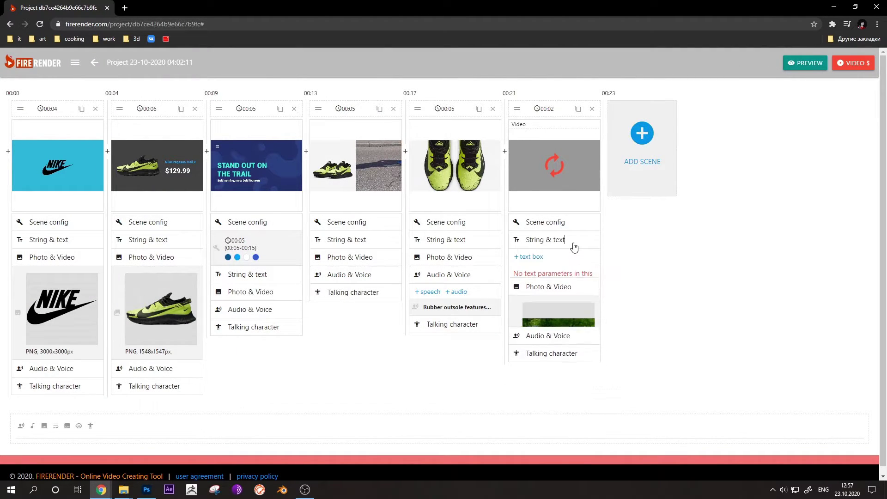
left_click(571, 224)
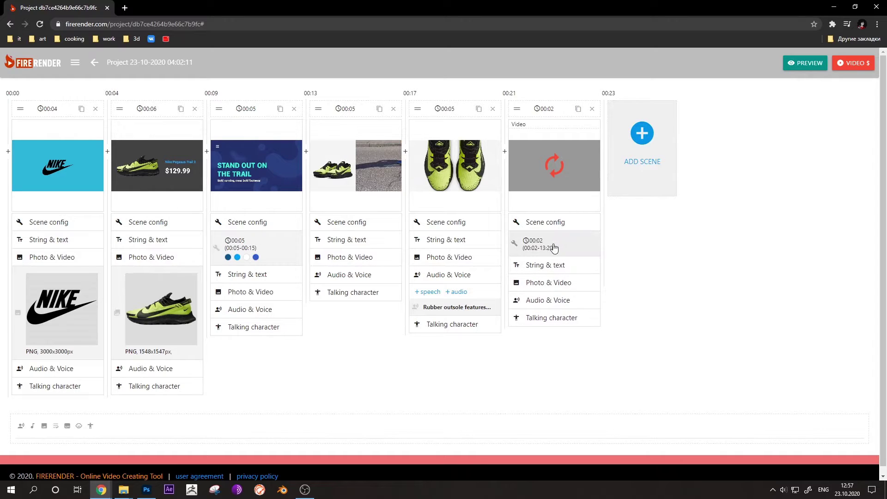
left_click(553, 247)
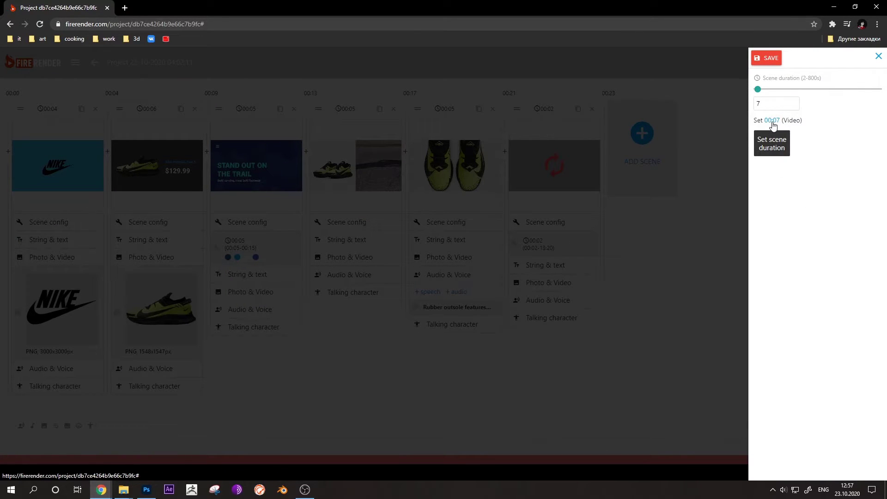
left_click(770, 59)
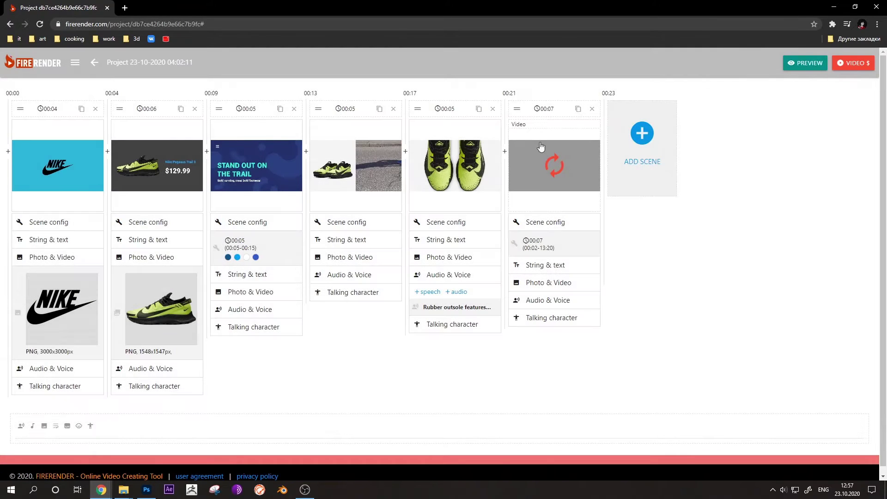
- Render the sixth scene's preview, watch the rendered running video and return to the project
left_click(559, 168)
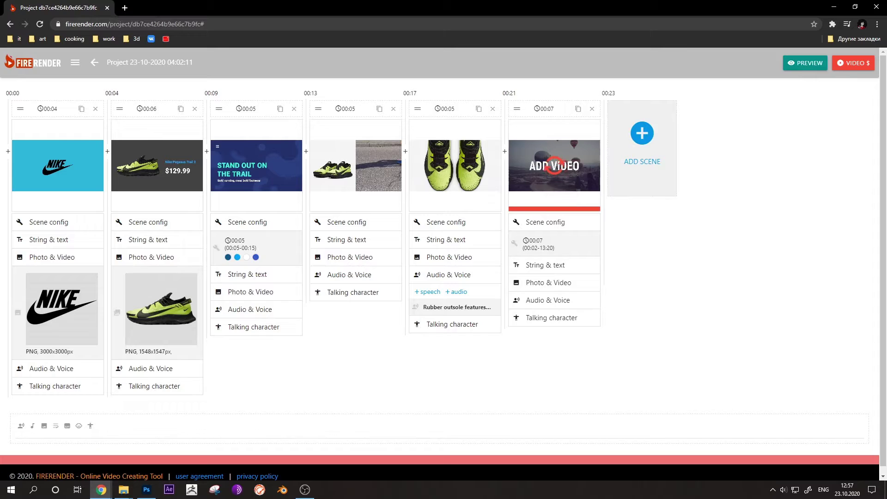
left_click(582, 182)
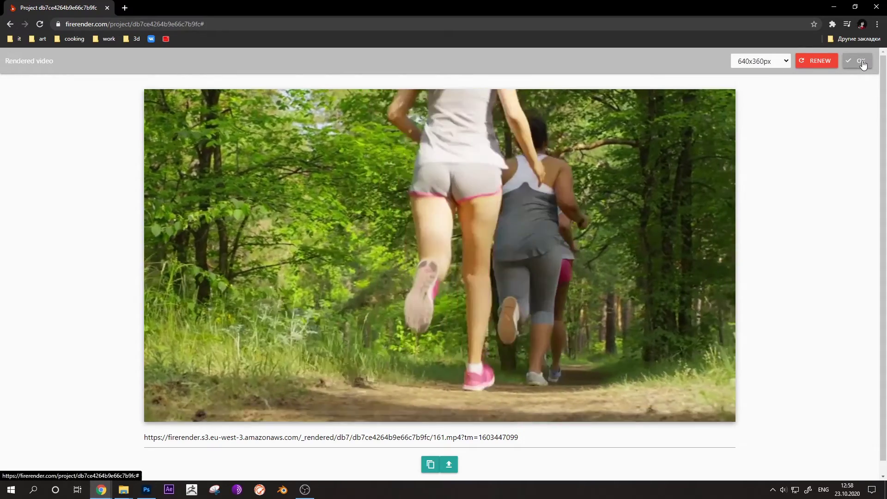
left_click(861, 61)
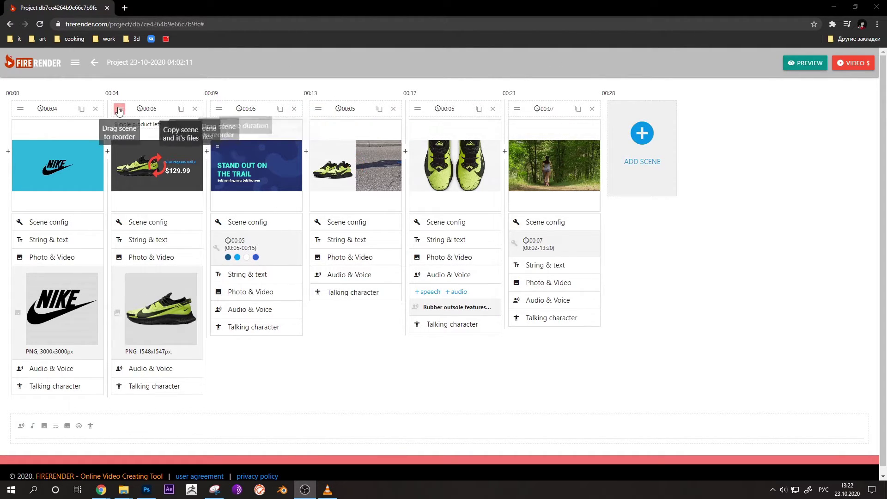
- Try reordering the scenes and insert the "Simple gadgets smartphone 1" product template between the third and fourth scenes
left_click_drag(517, 109, 562, 113)
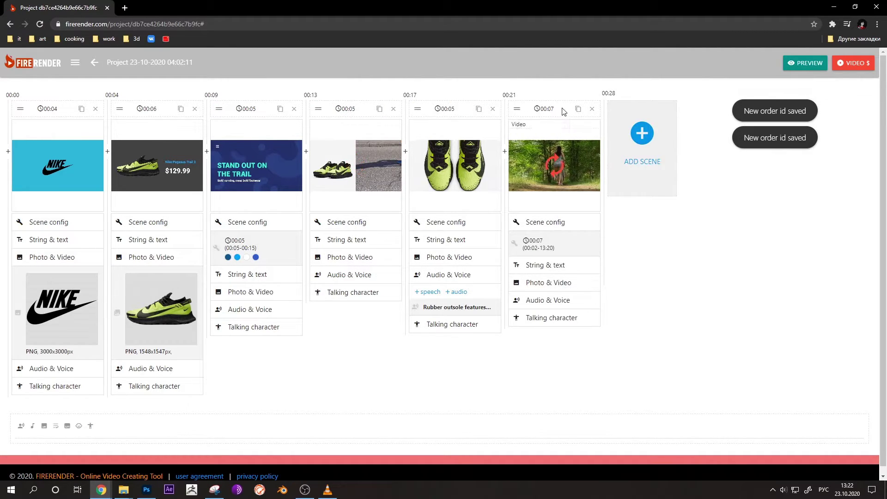
left_click(305, 151)
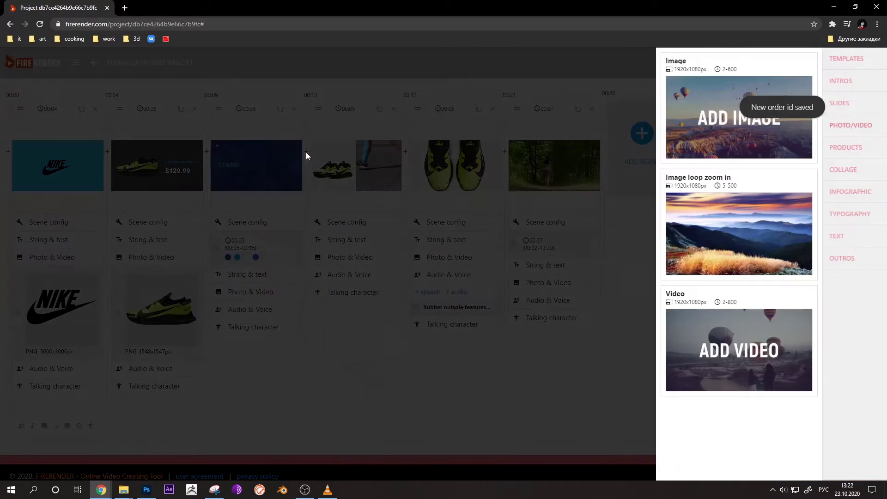
left_click(840, 150)
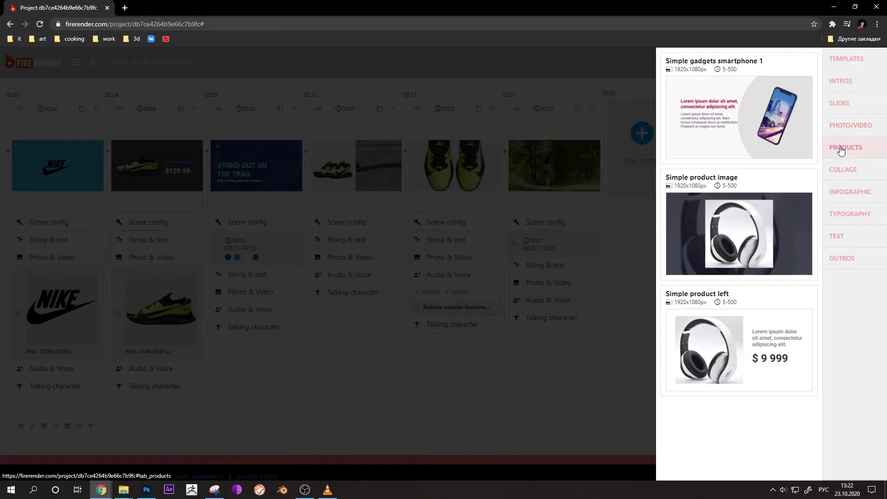
left_click(797, 65)
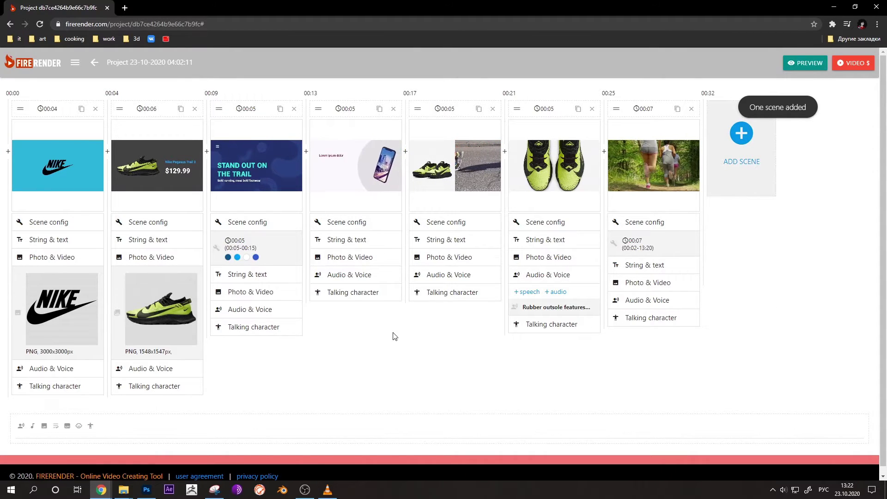
- Remove the inserted "Simple gadgets smartphone 1" scene and collapse the audio and voice options of the circle-transition scene
left_click(393, 109)
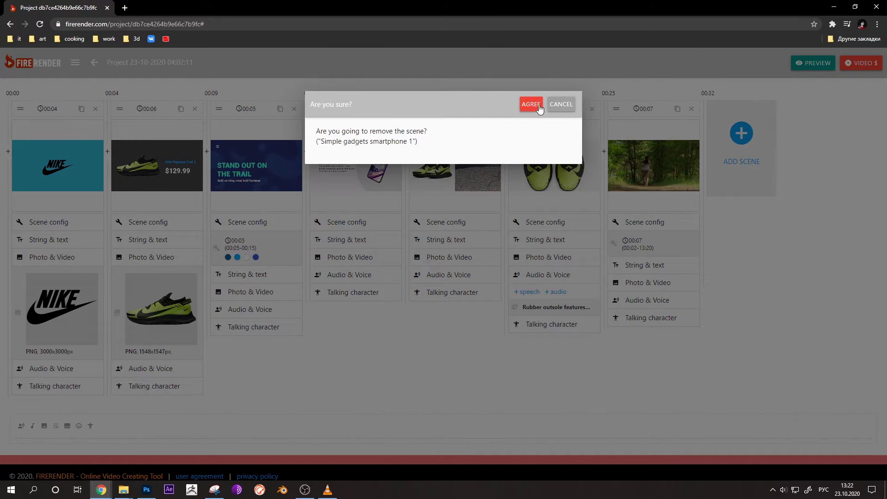
left_click(531, 104)
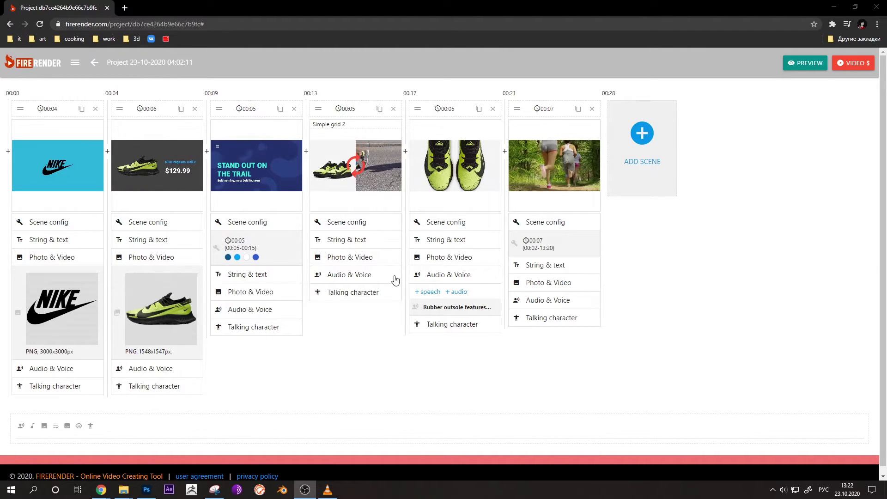
left_click(444, 274)
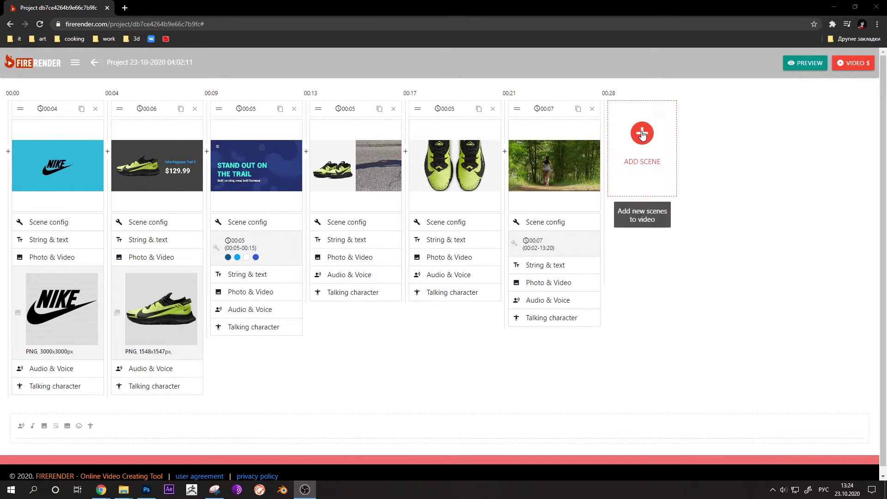
- Add the "Image" photo/video template as the seventh scene
left_click(642, 133)
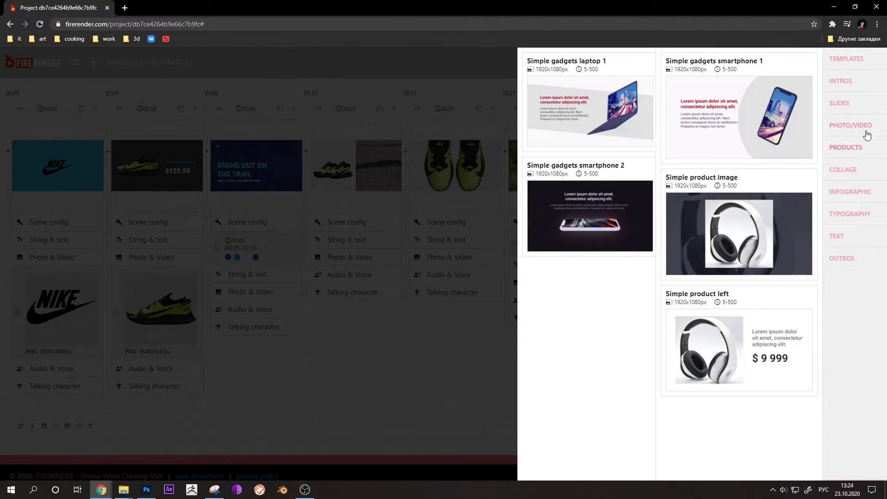
left_click(866, 130)
mouse_move(759, 221)
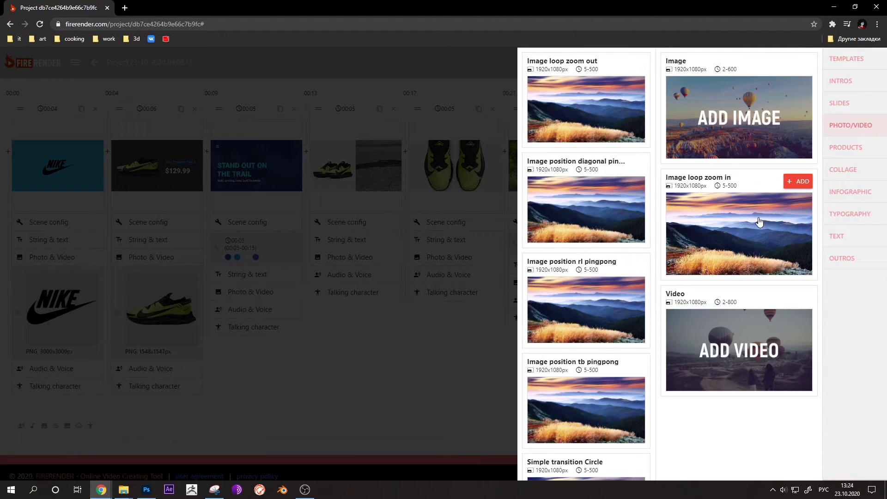
left_click(798, 181)
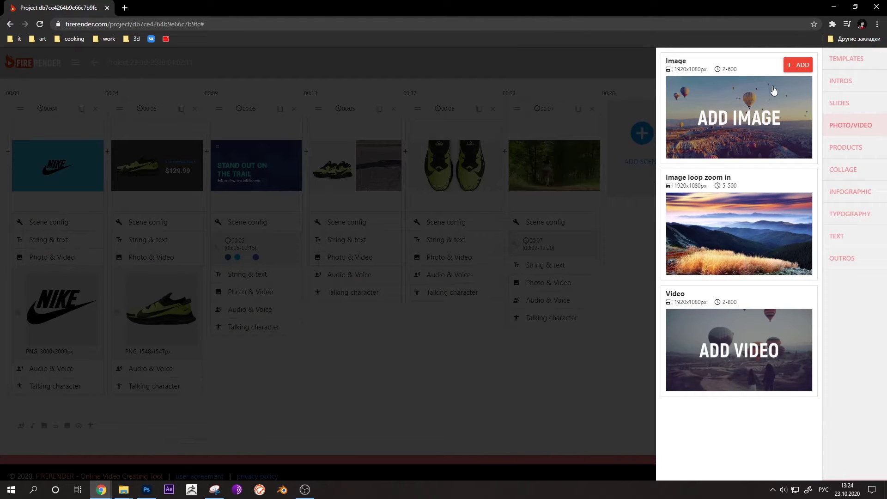
left_click(797, 65)
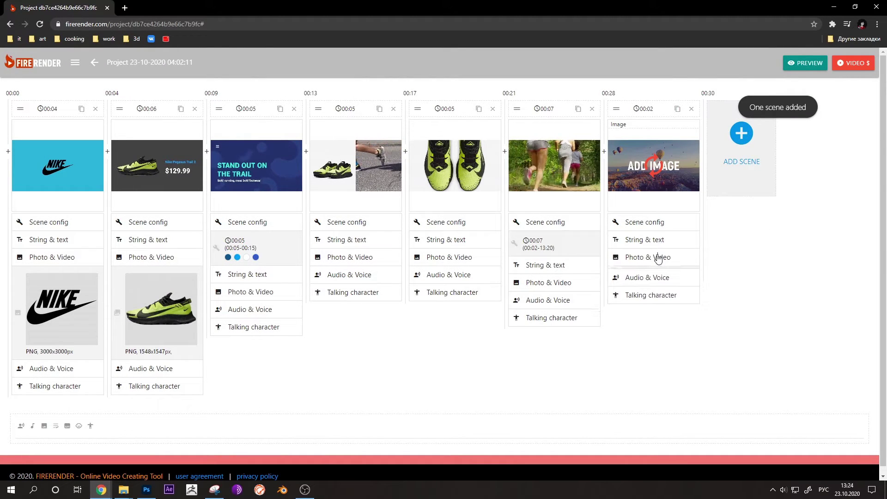
- Upload the shoe sole image "pegasus-trail-2-running-shoe-PN1K6x (1).jpg" to the seventh scene and save the media settings
left_click(647, 274)
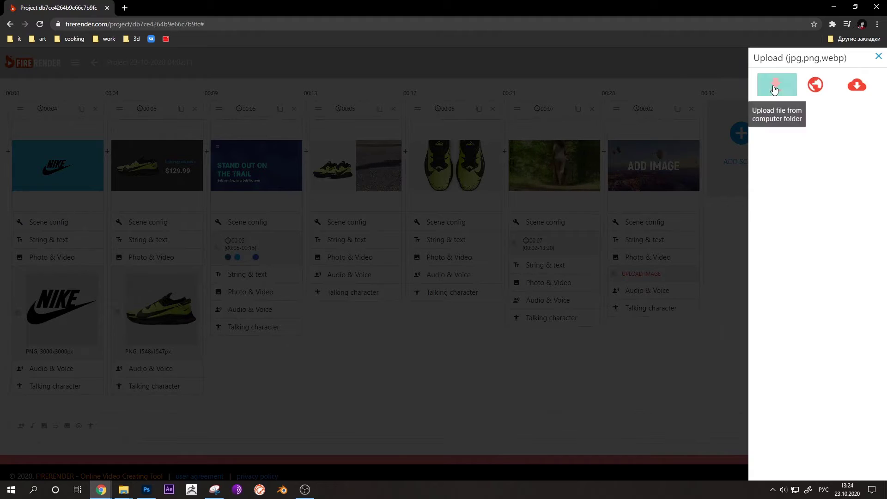
left_click(774, 88)
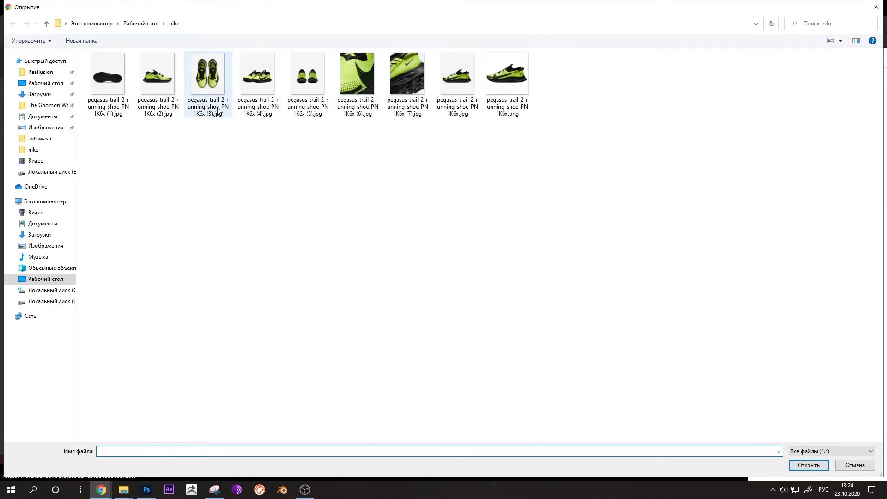
left_click(112, 84)
double_click(113, 84)
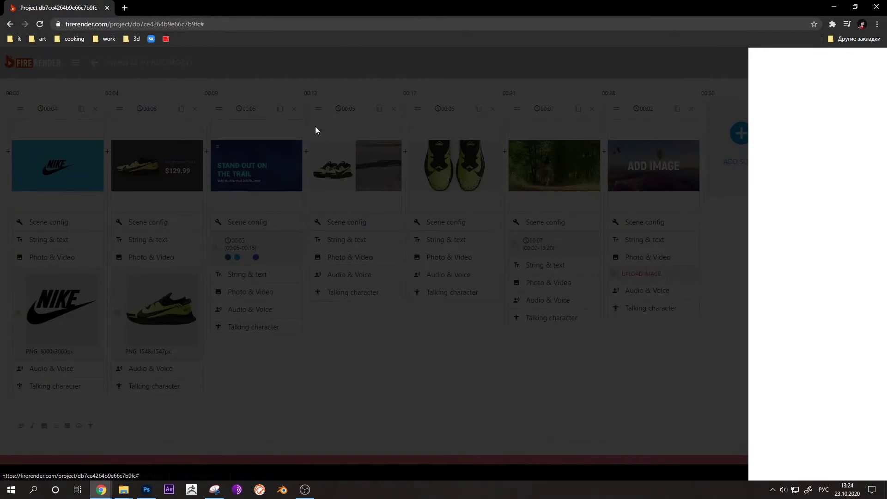
left_click(755, 58)
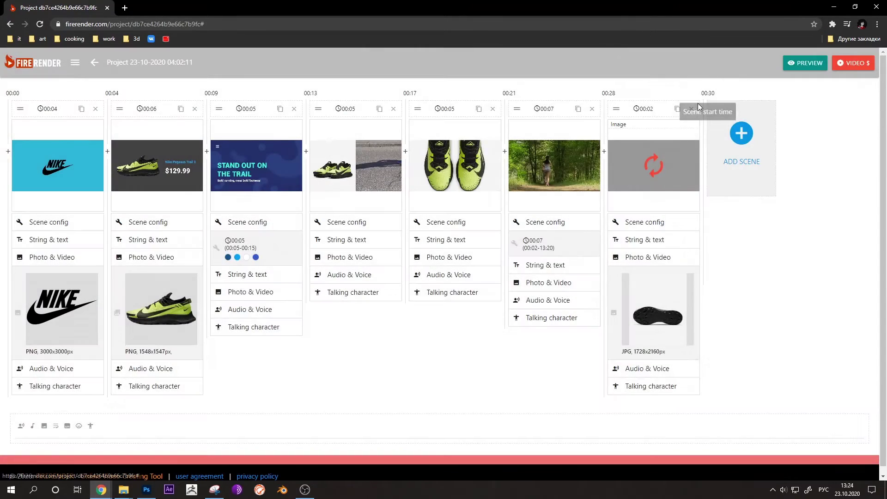
- Duplicate the seventh scene and replace the copy's image with "pegasus-trail-2-running-shoe-PN1K6x (2).jpg"
left_click(677, 111)
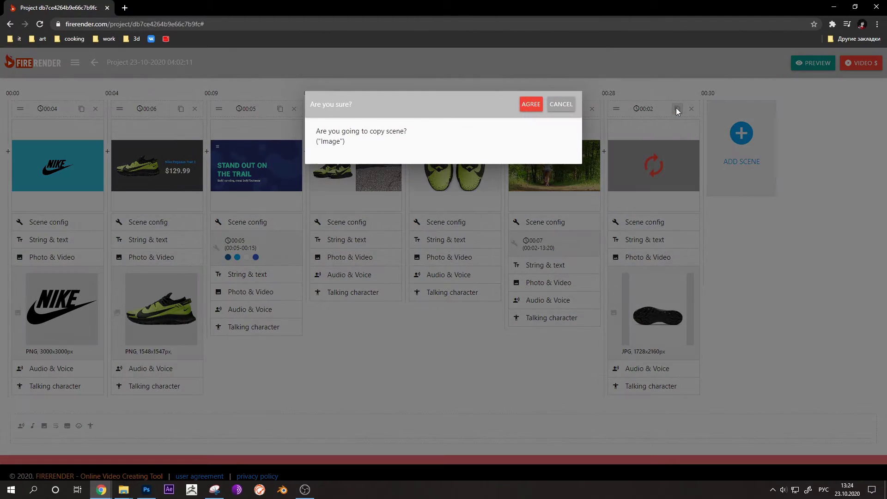
left_click(552, 105)
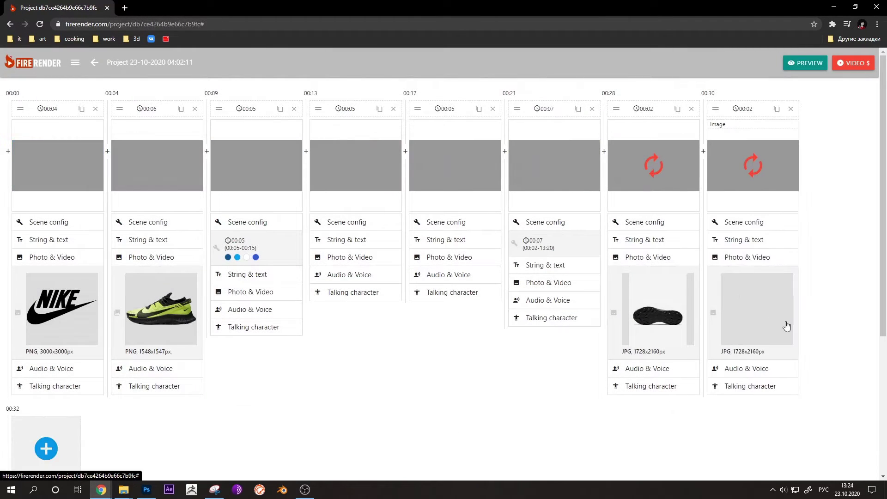
left_click(719, 313)
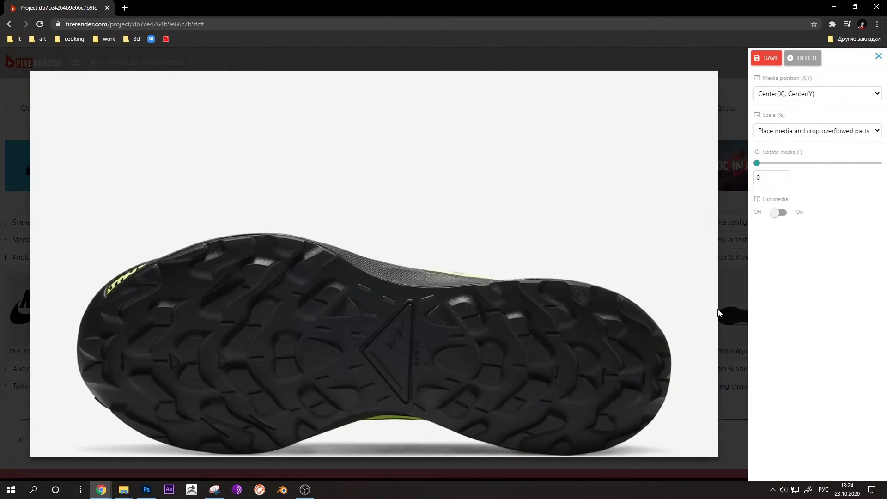
left_click(807, 58)
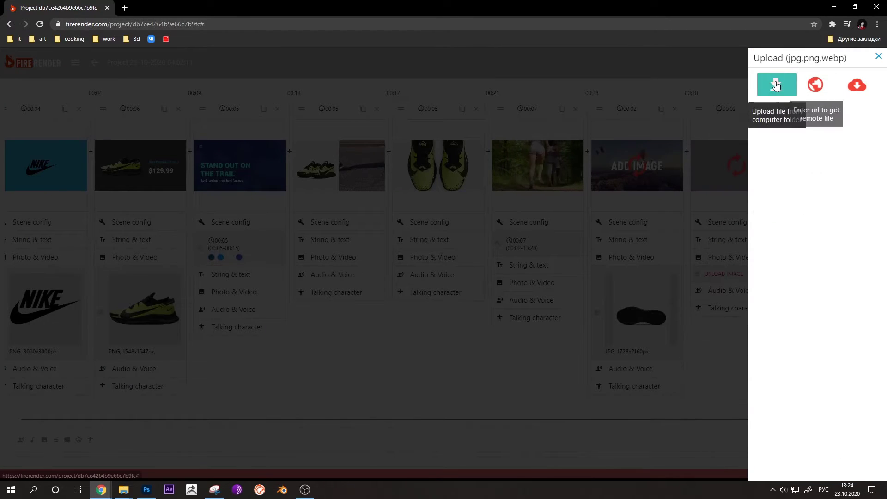
left_click(776, 84)
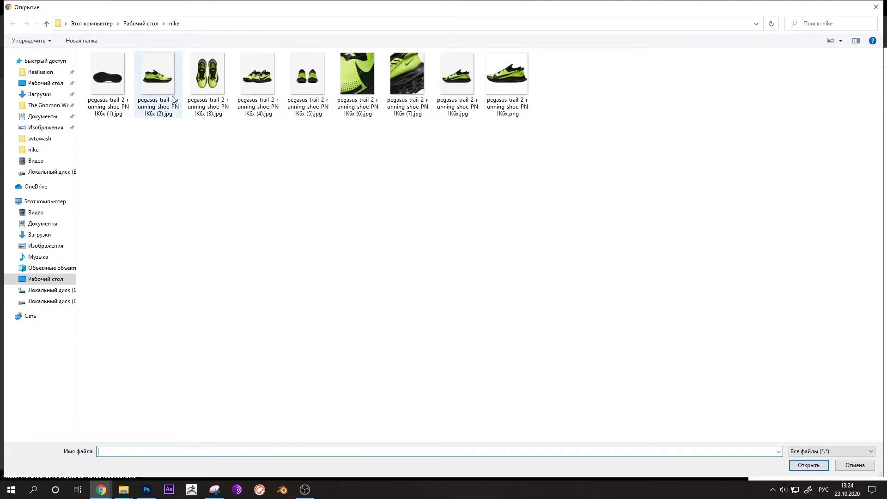
double_click(166, 81)
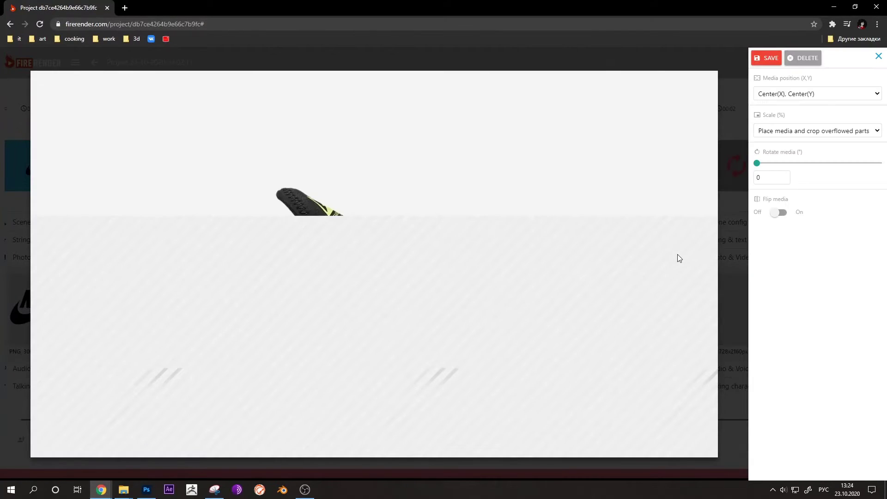
left_click(762, 59)
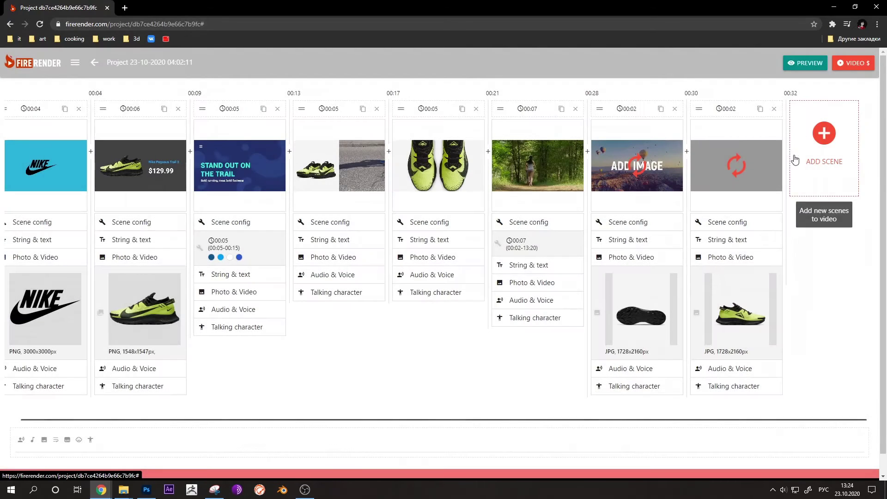
- Duplicate the eighth scene and replace the copy's image with "pegasus-trail-2-running-shoe-PN1K6x (5).jpg"
left_click(759, 109)
left_click(532, 106)
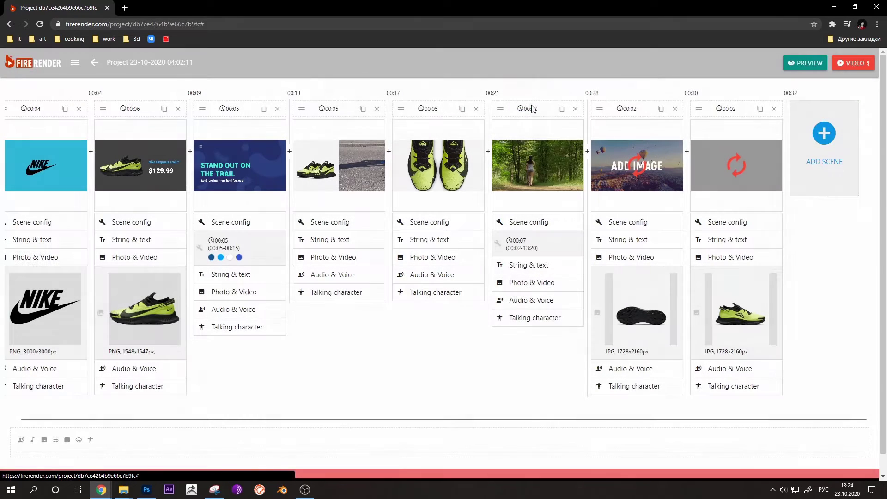
left_click(742, 309)
left_click(800, 62)
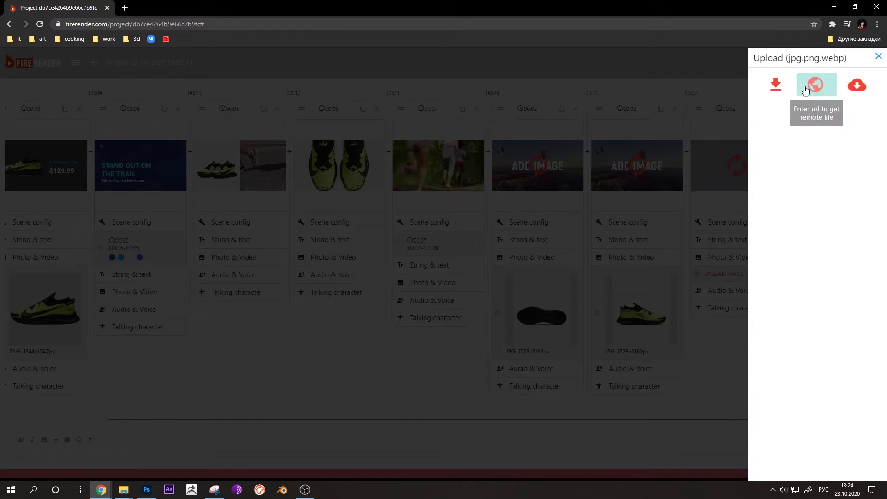
left_click(777, 86)
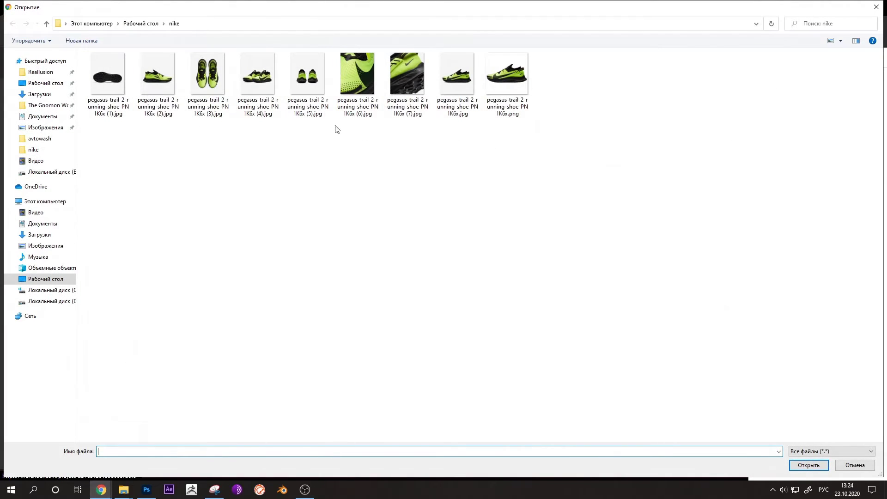
double_click(308, 87)
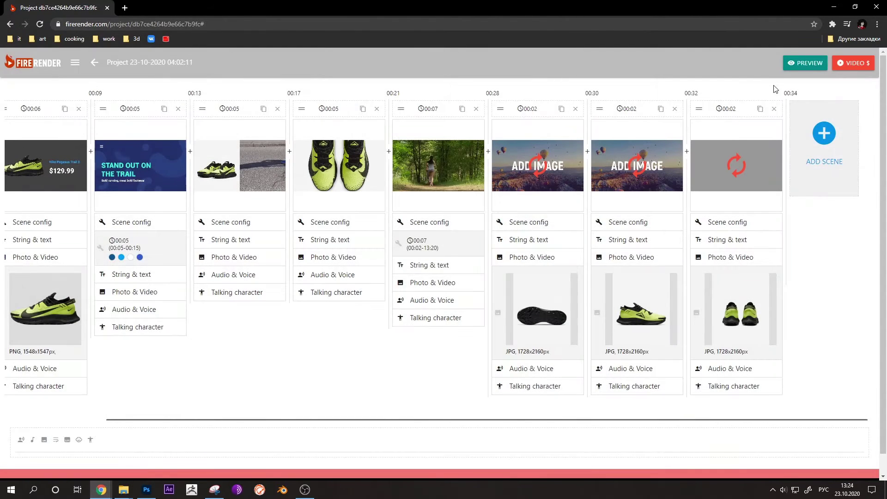
- Duplicate the ninth scene and replace the copy's image with "pegasus-trail-2-running-shoe-PN1K6x.jpg"
left_click(759, 109)
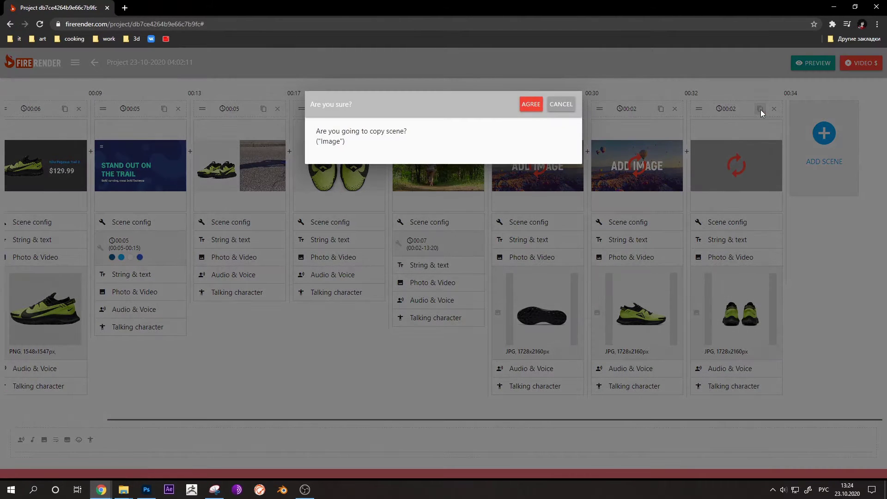
left_click(527, 104)
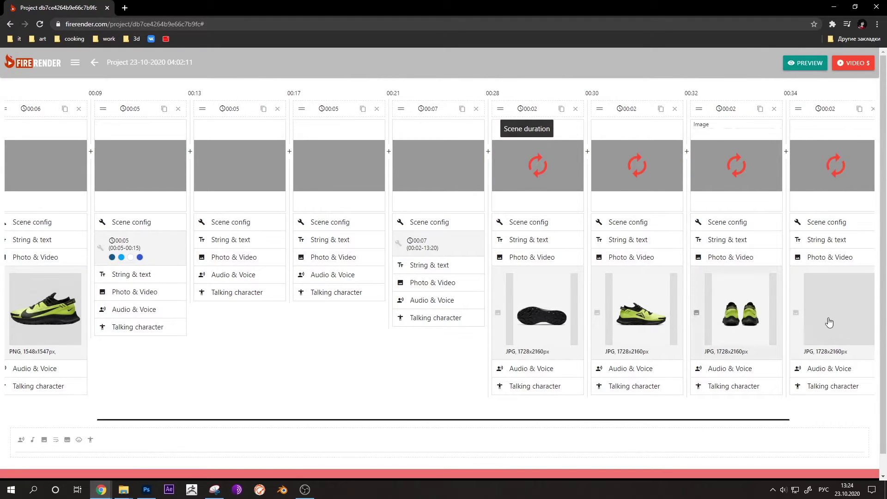
left_click(722, 307)
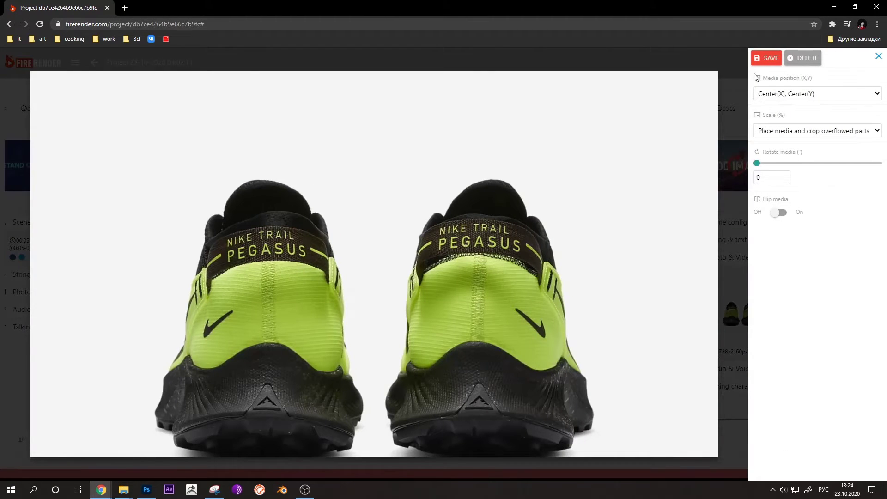
left_click(807, 58)
left_click(775, 86)
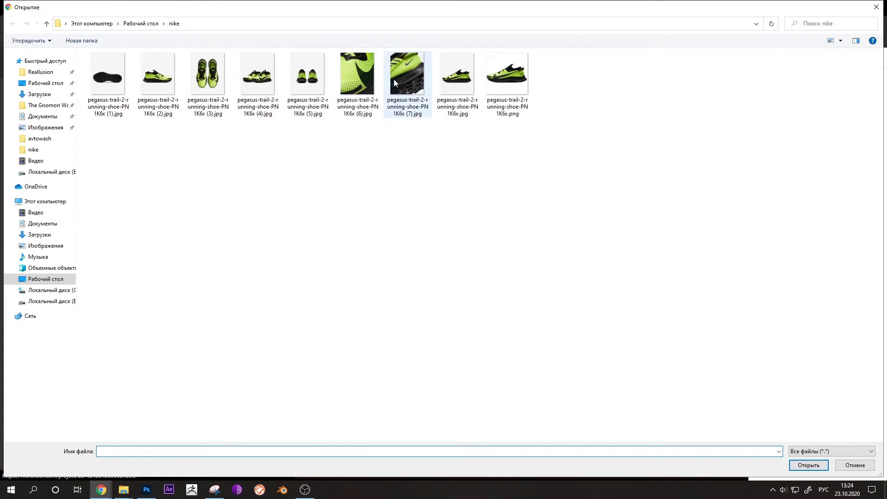
double_click(442, 81)
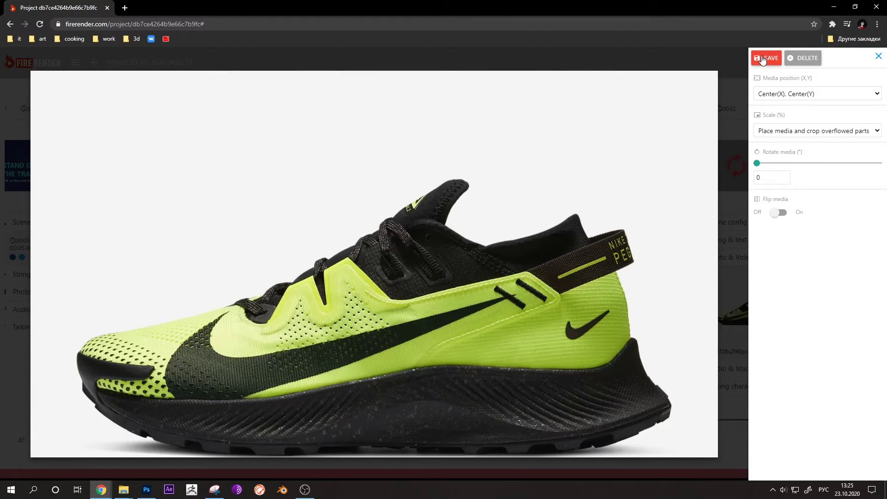
left_click(762, 59)
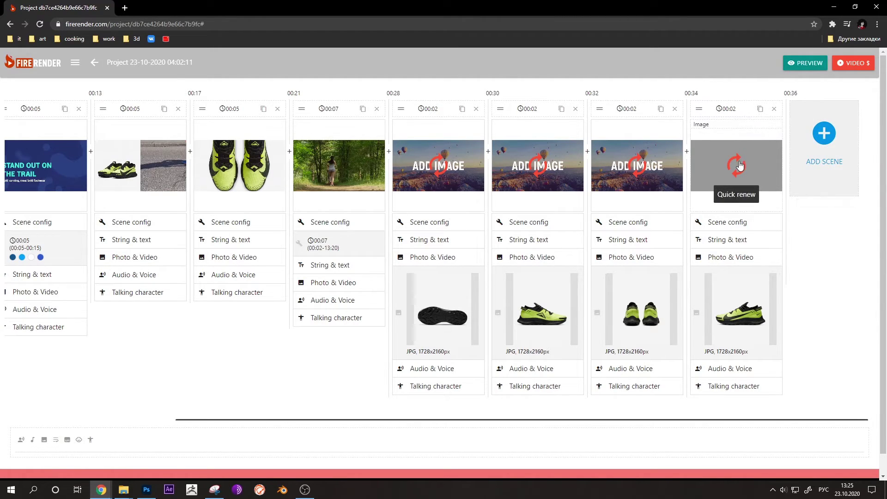
- Renew the preview thumbnails of the shoe image scenes and look over the scene timeline
left_click(538, 166)
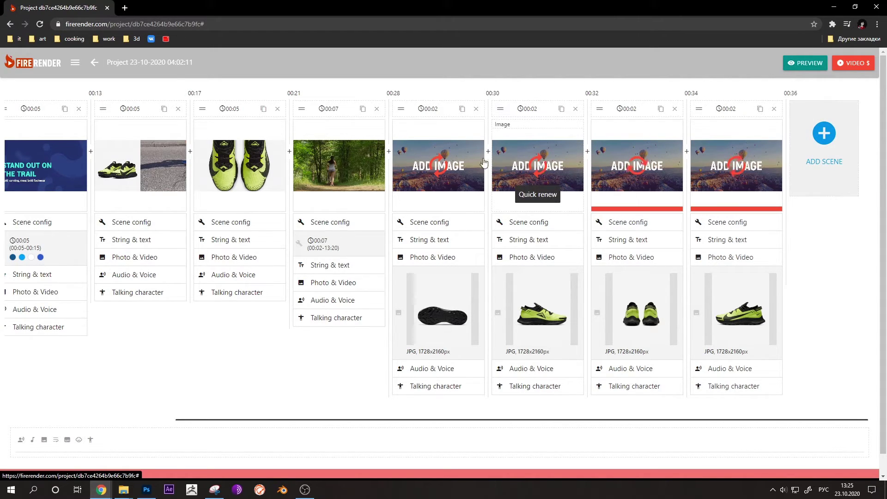
left_click(441, 166)
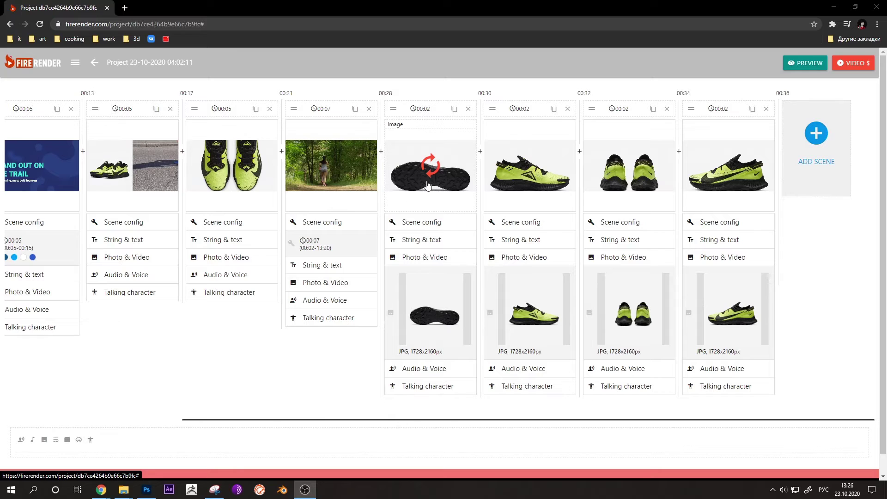
scroll(428, 184, "up", 5)
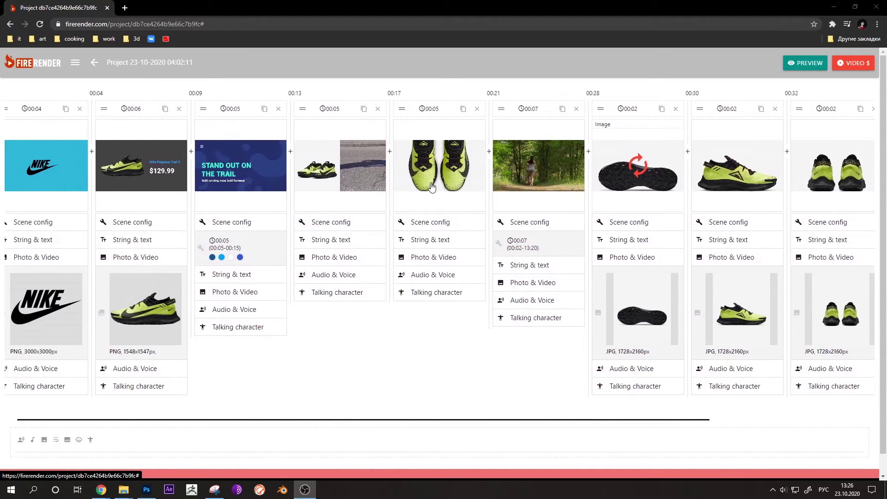
scroll(430, 186, "down", 4)
scroll(430, 185, "down", 2)
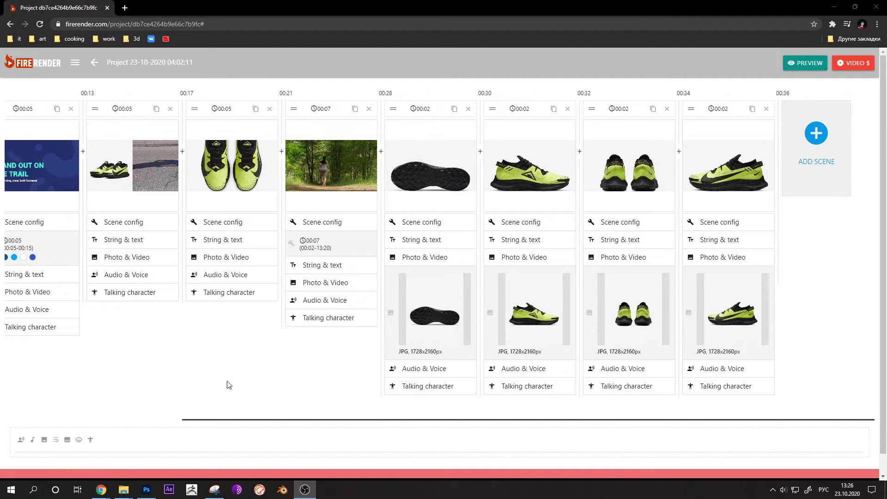
- Add a voice layer beneath the scene timeline and set its English text-to-speech voice to Joey
scroll(127, 386, "down", 1)
left_click_drag(193, 416, 33, 416)
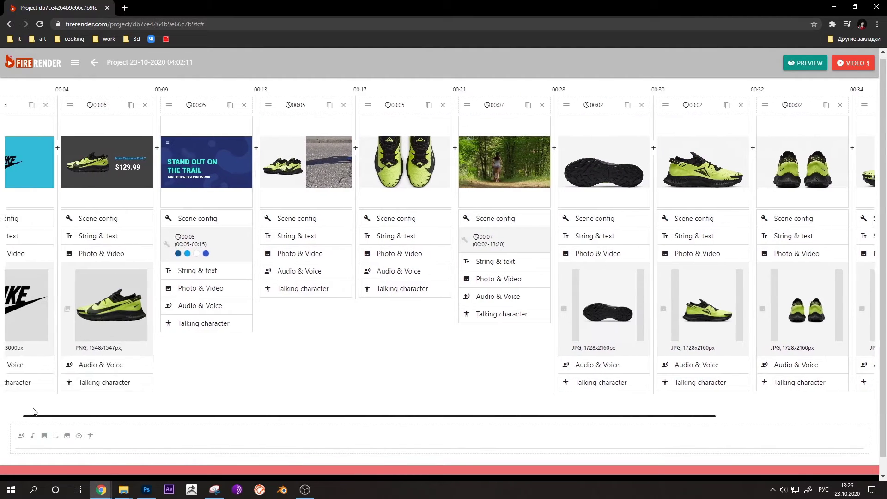
left_click(21, 437)
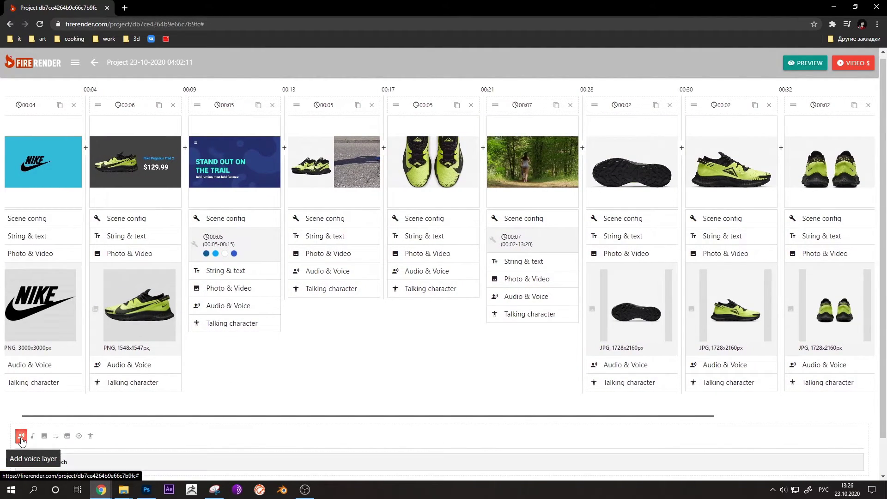
scroll(168, 412, "down", 1)
scroll(136, 398, "up", 2)
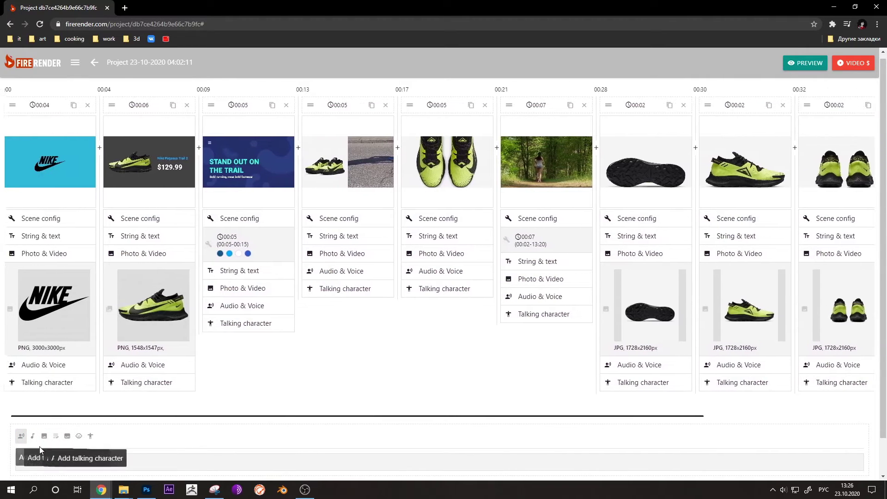
left_click(39, 462)
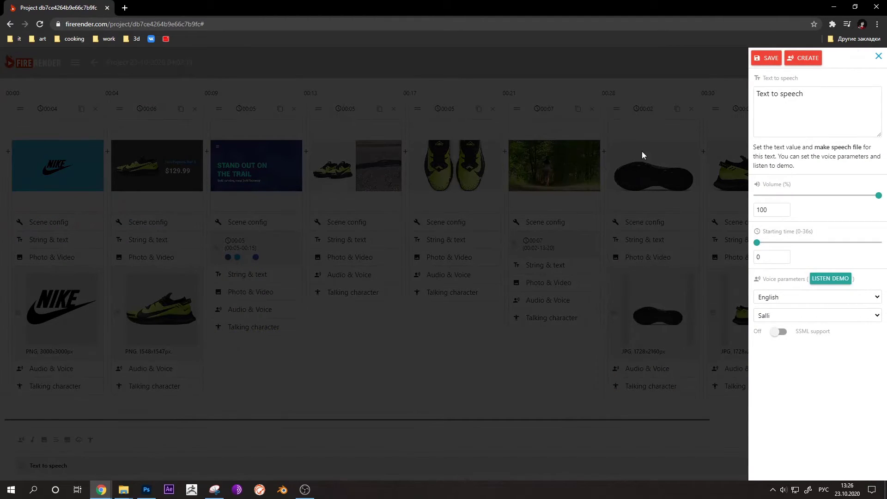
left_click_drag(832, 103, 724, 92)
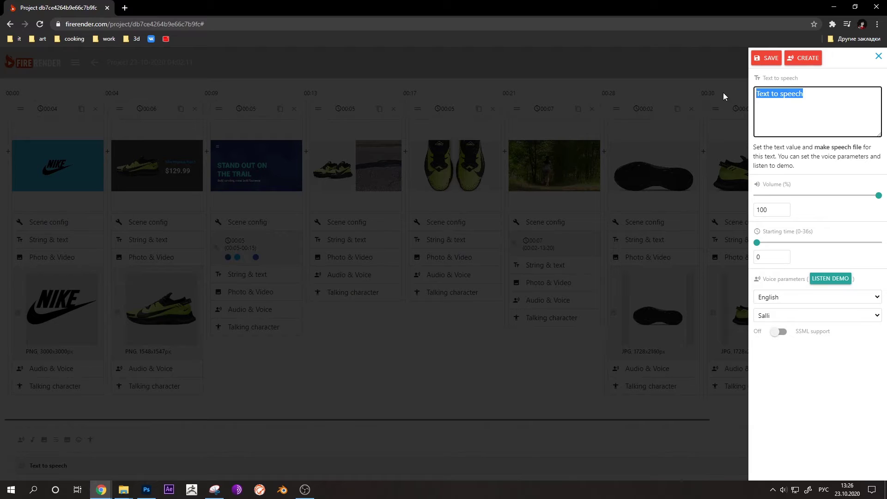
left_click(781, 318)
scroll(786, 277, "down", 1)
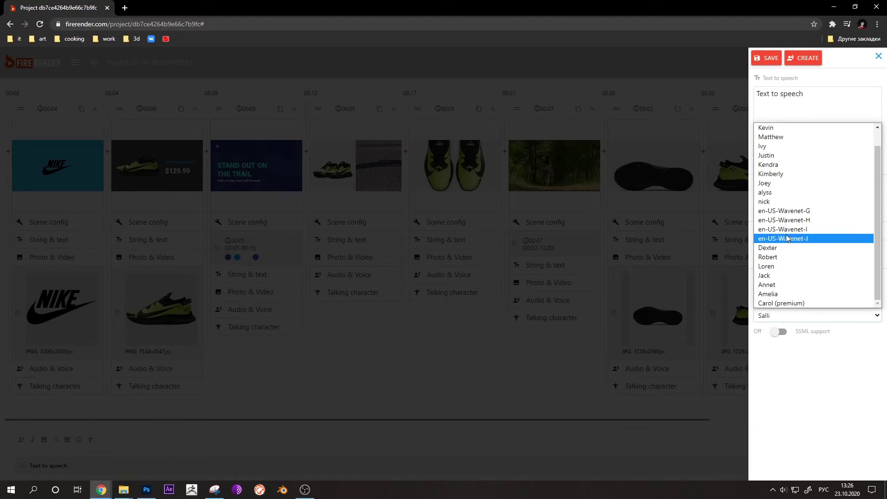
left_click(784, 184)
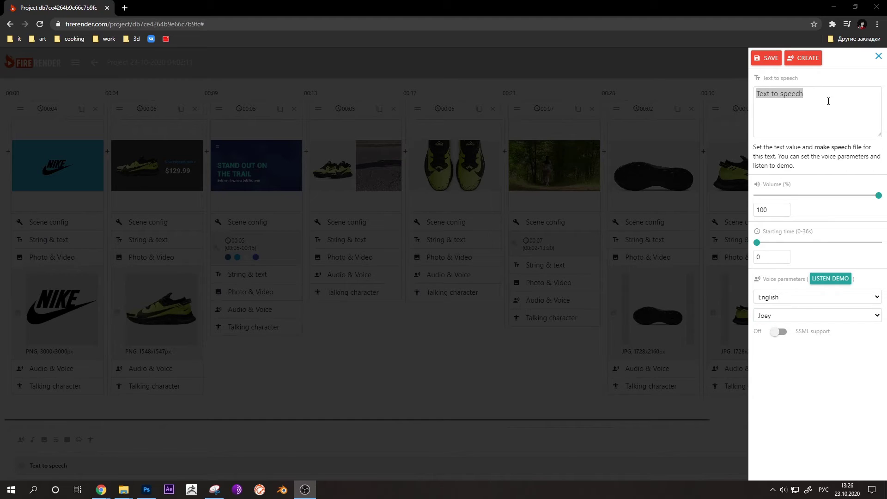
- Replace the placeholder speech text with the copied "STAND OUT ON THE TRAIL" shoe description
left_click(823, 96)
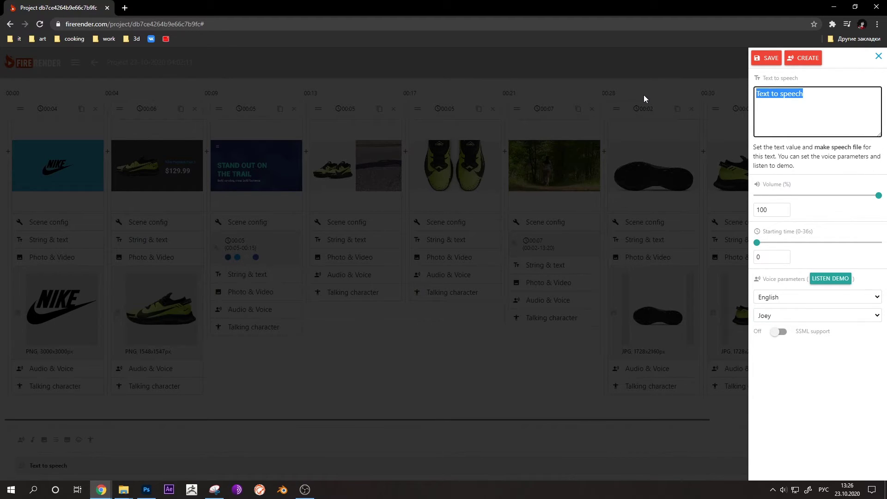
key("BackSpace")
key("ctrl+v")
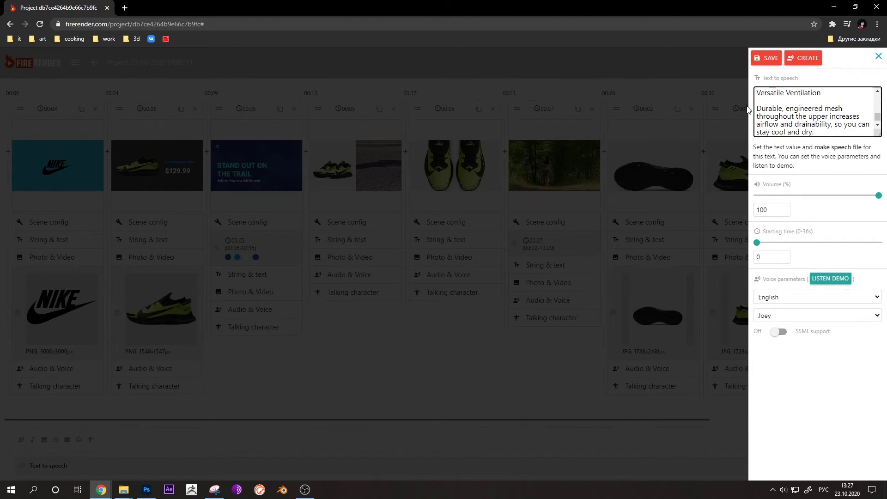
- Remove the blank lines between the headings and paragraphs of the speech text
left_click(760, 99)
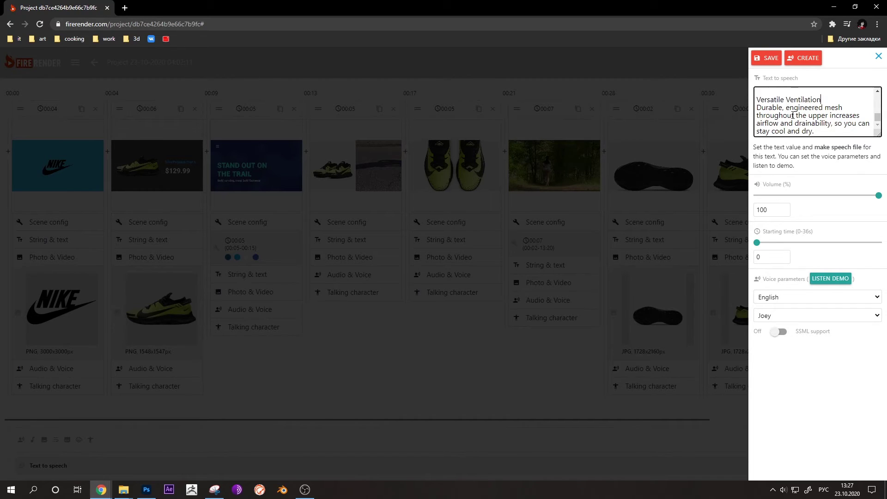
scroll(790, 111, "up", 5)
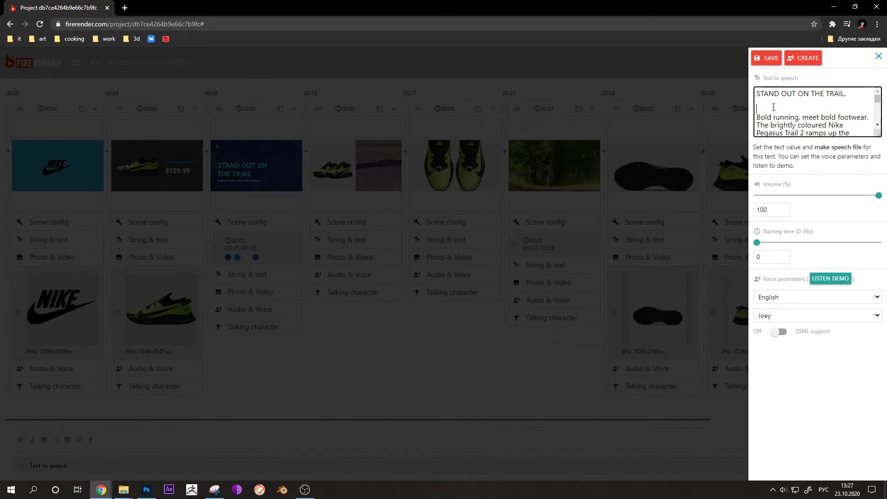
key("BackSpace")
key("BackSpace")
scroll(781, 112, "down", 1)
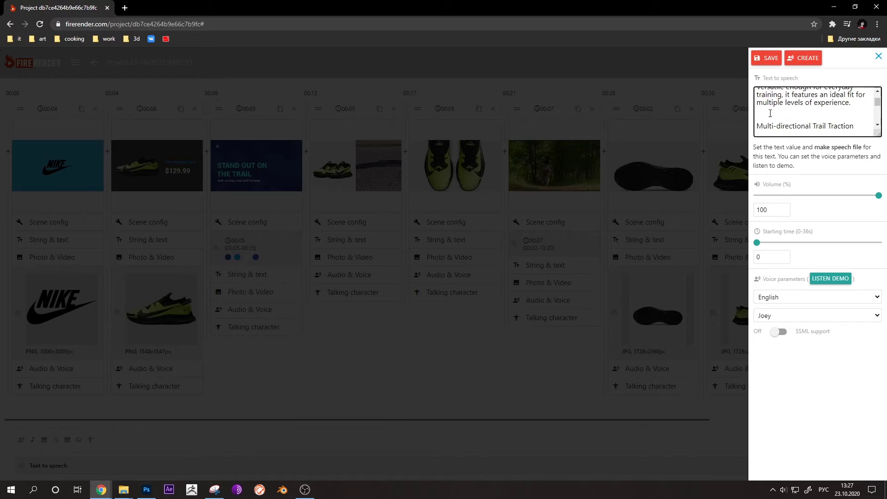
key("BackSpace")
key("Delete")
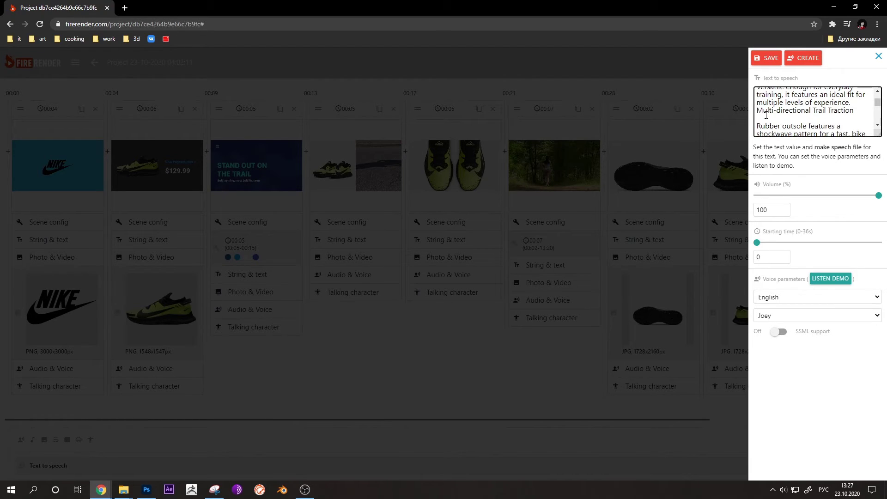
key("Delete")
scroll(767, 111, "down", 3)
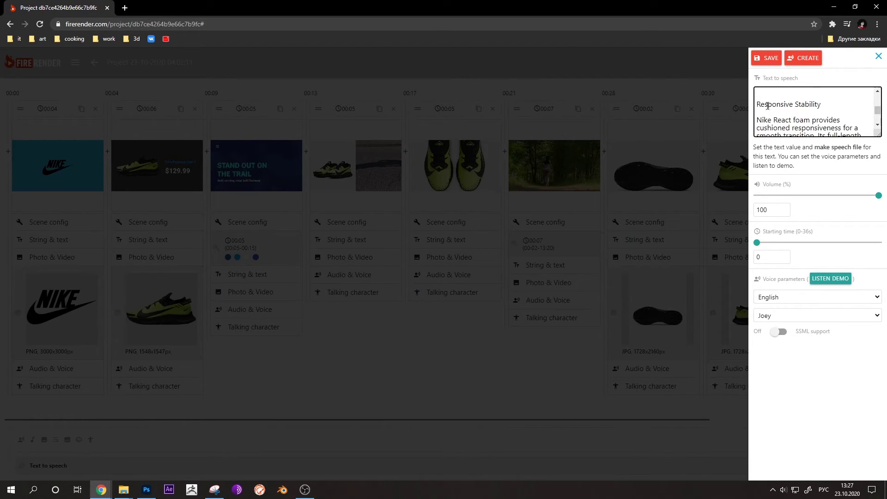
key("Delete")
scroll(766, 105, "down", 1)
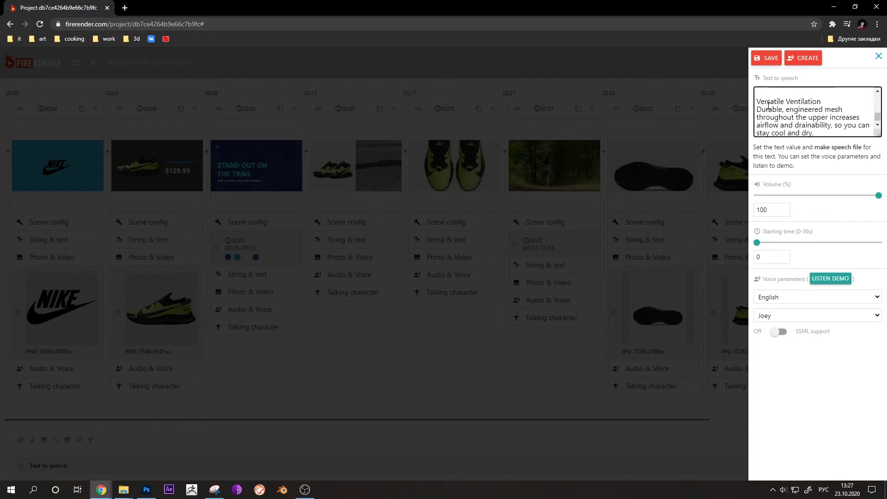
scroll(770, 105, "up", 1)
left_click(766, 129)
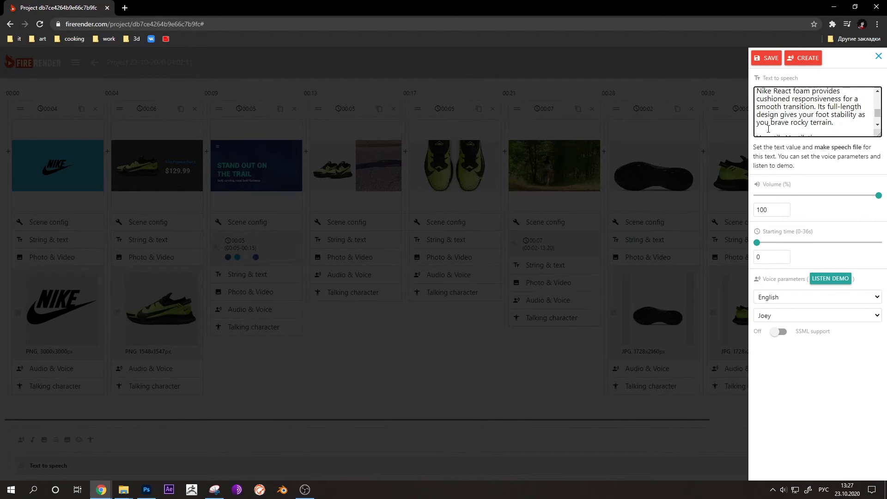
scroll(769, 129, "down", 1)
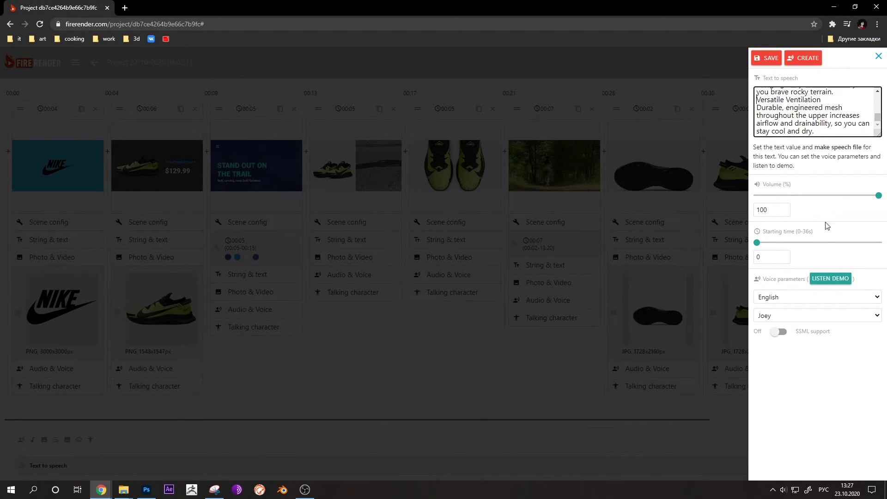
- Create the speech file from the description text and save the voice layer
left_click(827, 281)
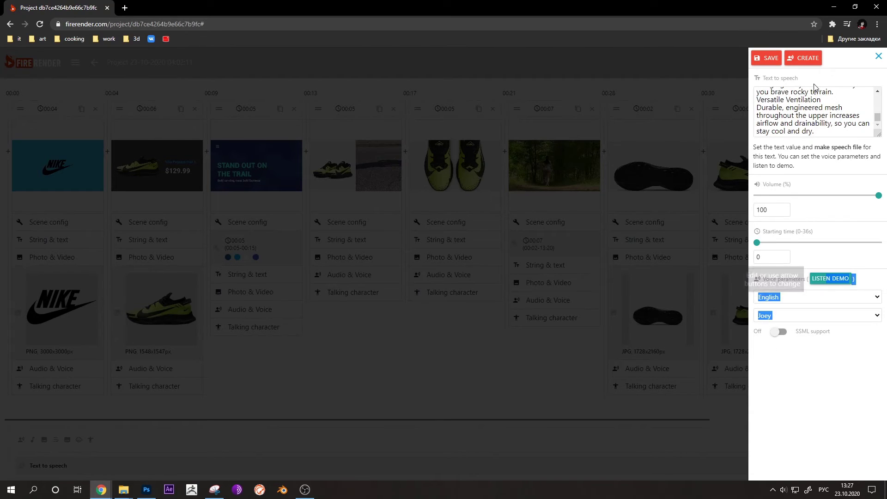
left_click(816, 67)
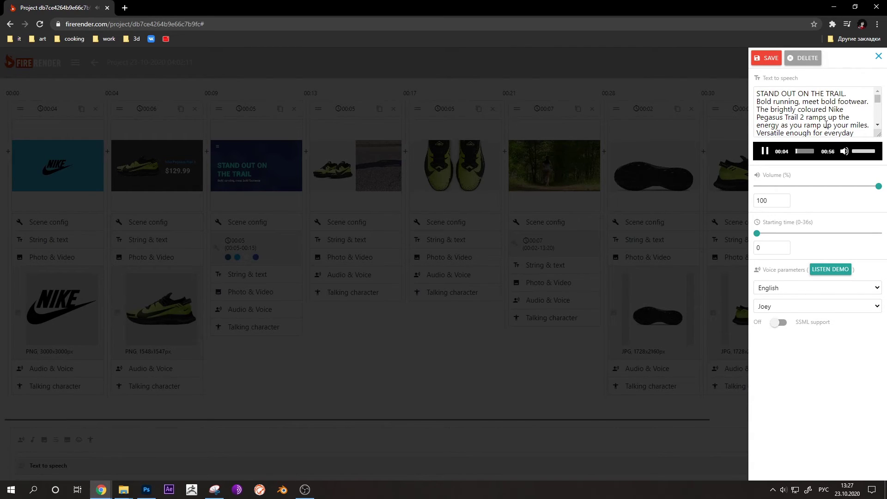
scroll(826, 124, "down", 5)
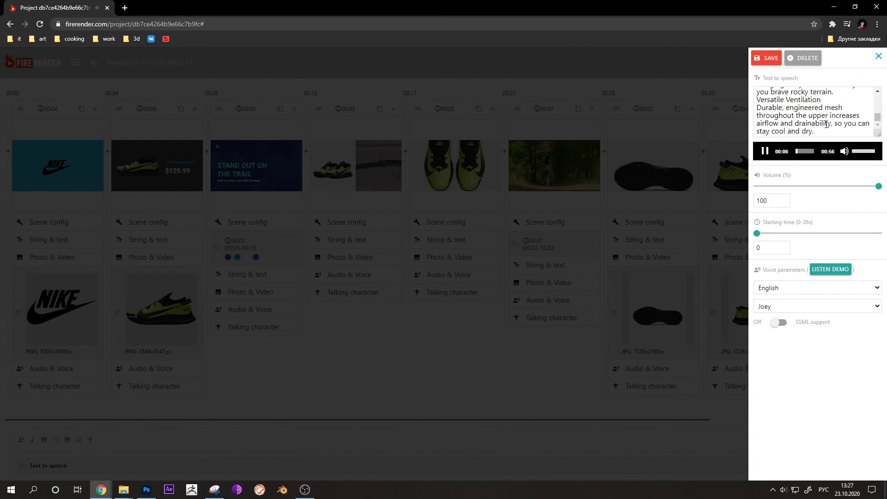
left_click(770, 59)
- Add an audio layer alongside the voice layer beneath the scene timeline
scroll(484, 394, "down", 1)
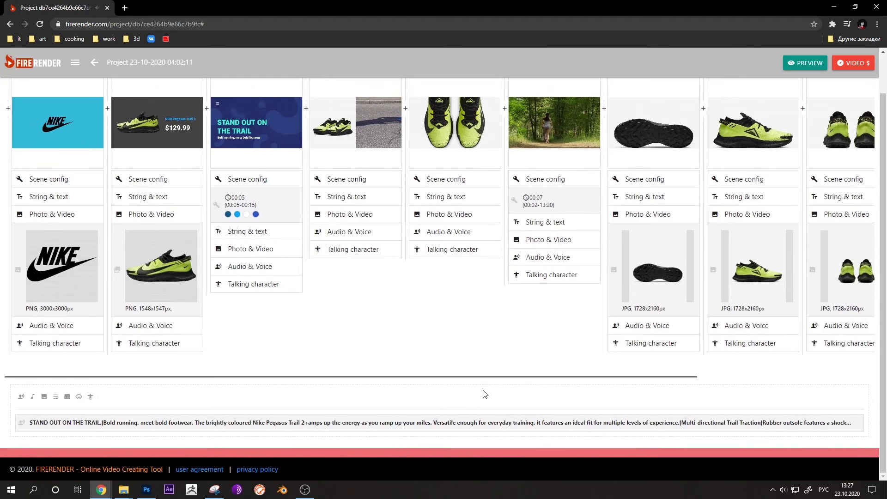
scroll(485, 394, "up", 1)
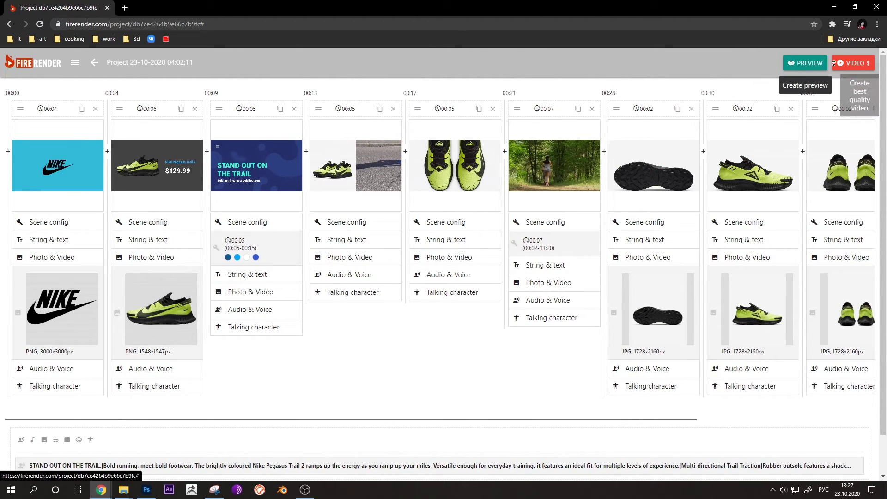
left_click_drag(467, 420, 271, 376)
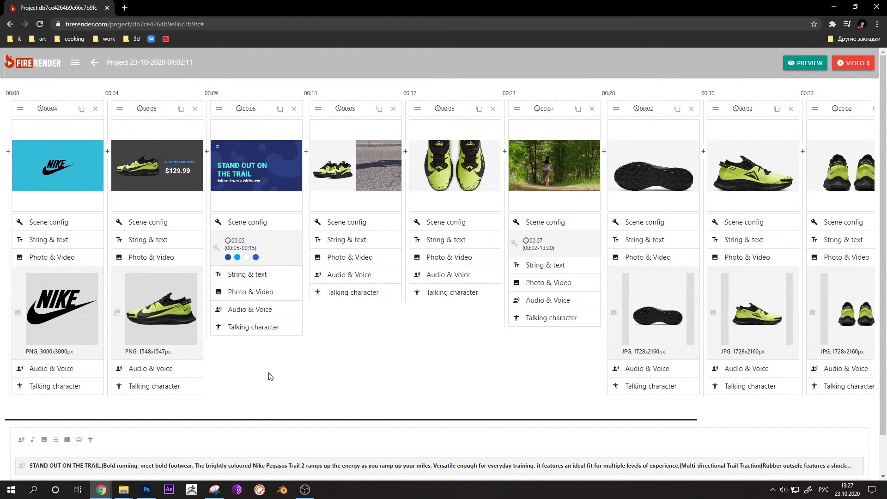
scroll(209, 447, "down", 1)
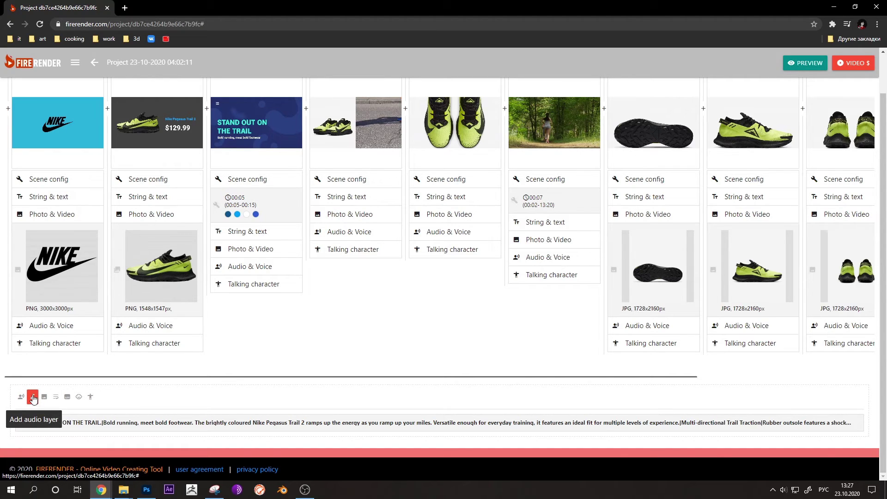
left_click(33, 398)
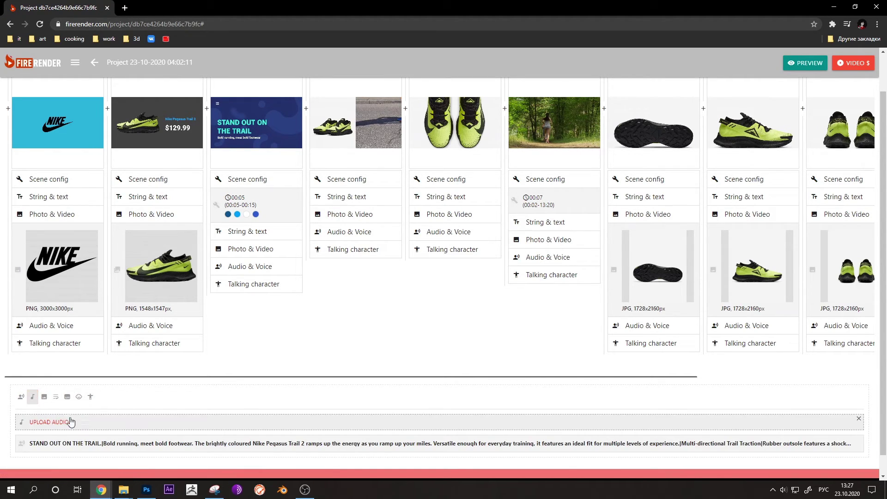
- Load the track "A Chase" from the YouTube free audio storage into the audio layer and save it
left_click(61, 421)
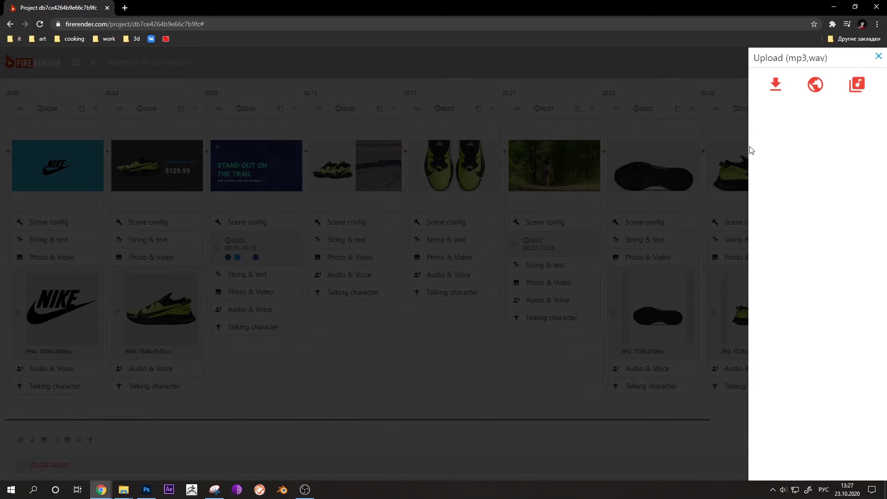
left_click(855, 86)
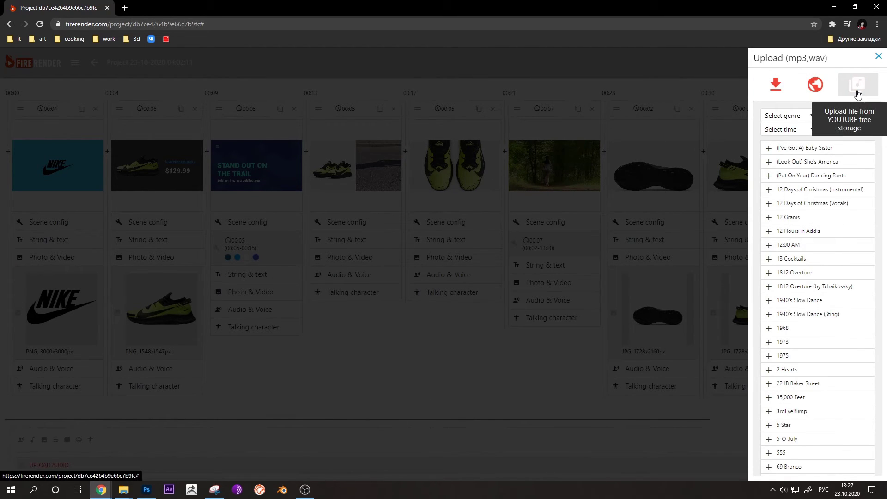
scroll(827, 251, "down", 8)
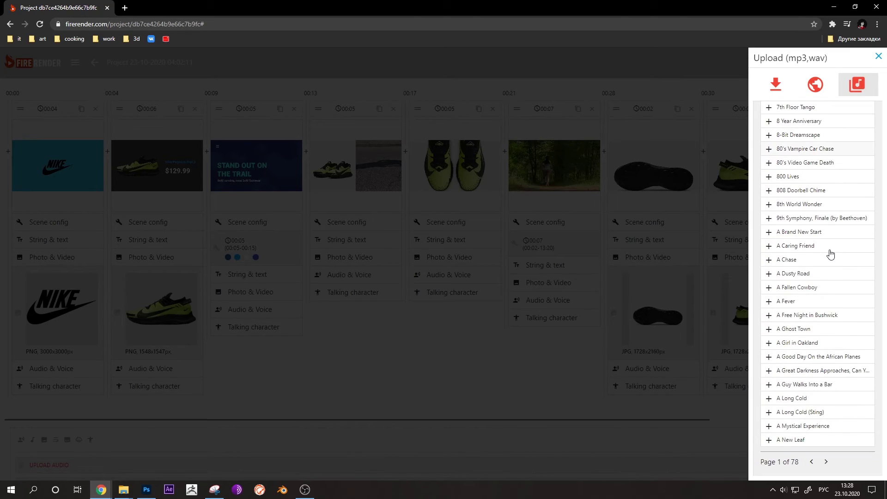
left_click(804, 261)
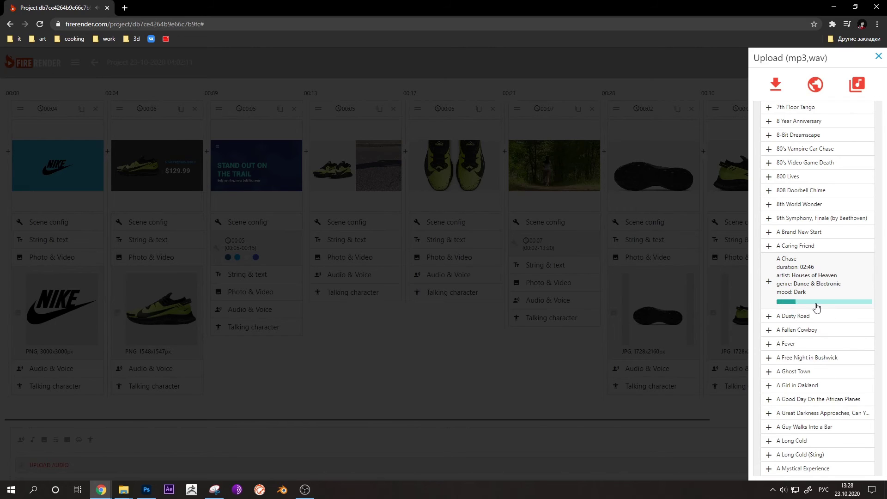
left_click(769, 282)
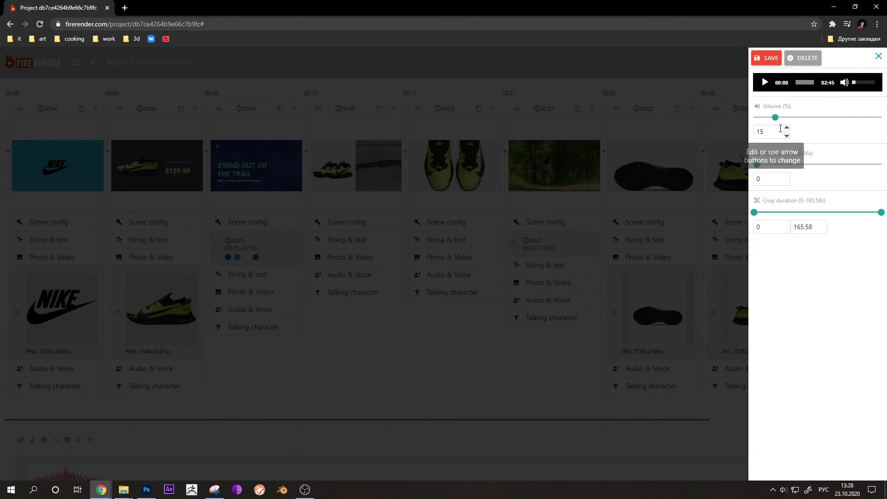
left_click(763, 57)
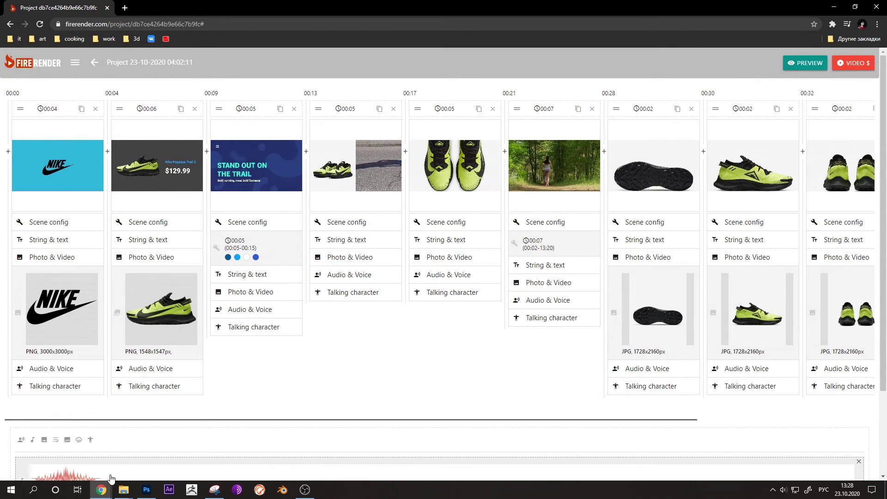
- Set the background music layer's volume to 16% and save the layer
scroll(78, 379, "down", 2)
left_click(77, 376)
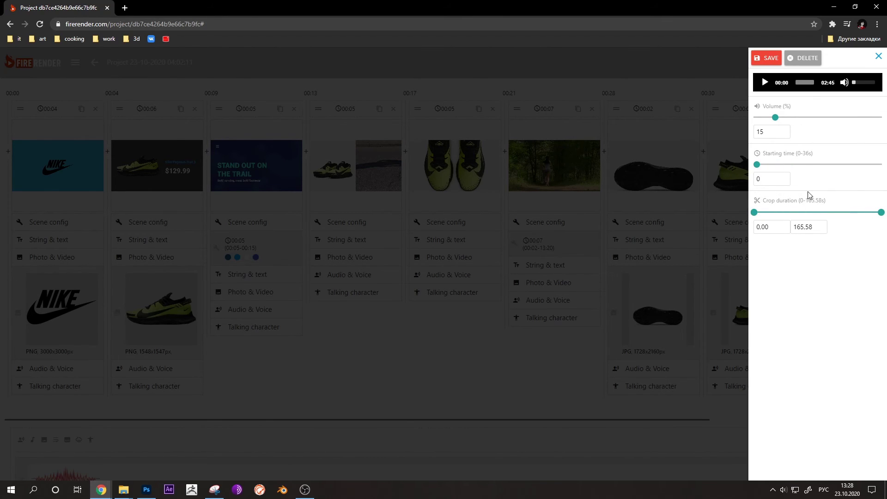
double_click(776, 132)
type("16")
left_click(763, 59)
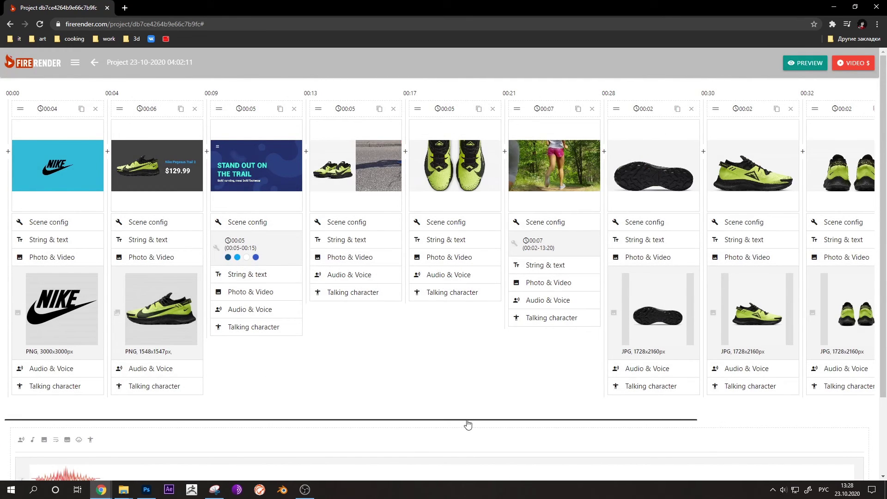
- Render the project as a best-quality video at 1280x720px and play the rendered result
left_click_drag(468, 423, 219, 370)
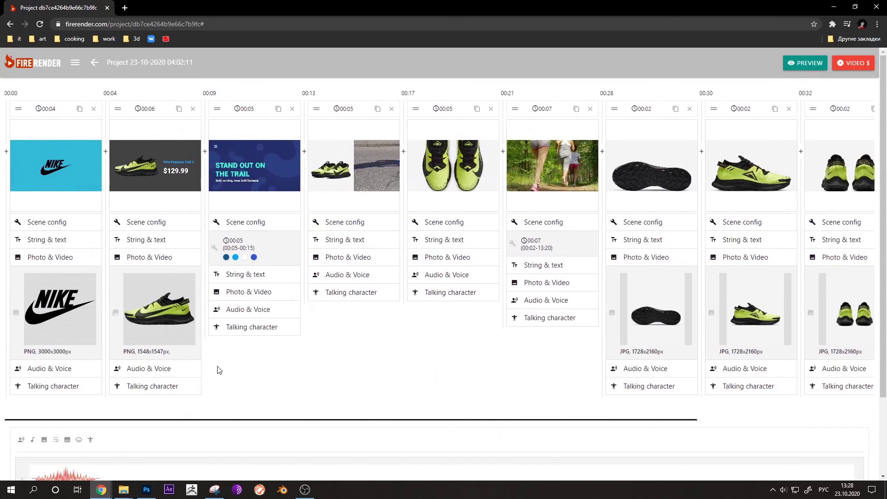
scroll(412, 377, "right", 5)
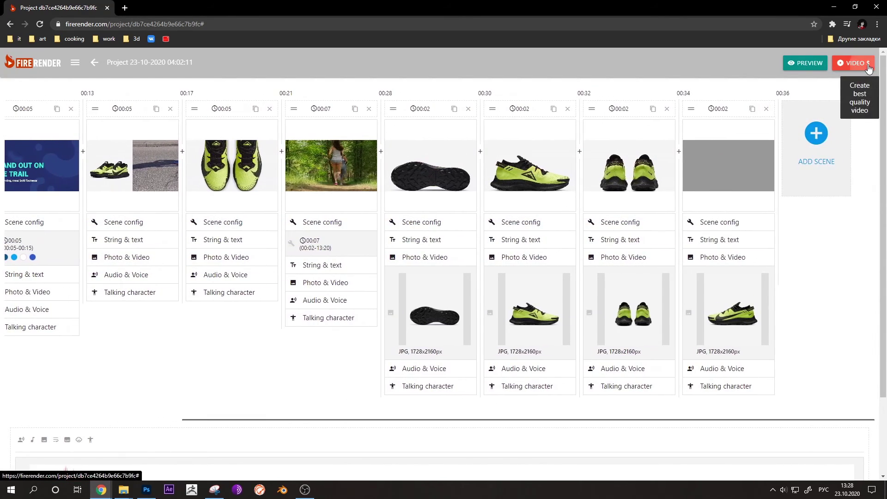
left_click(868, 67)
left_click(777, 64)
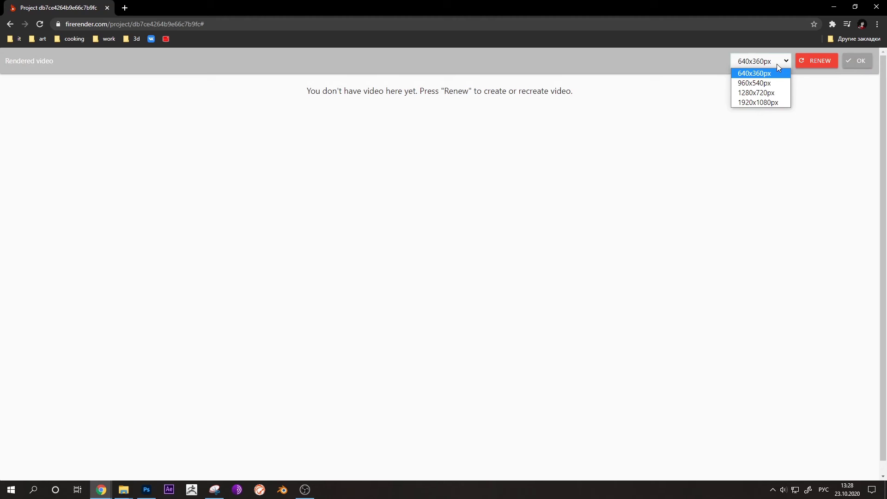
left_click(767, 93)
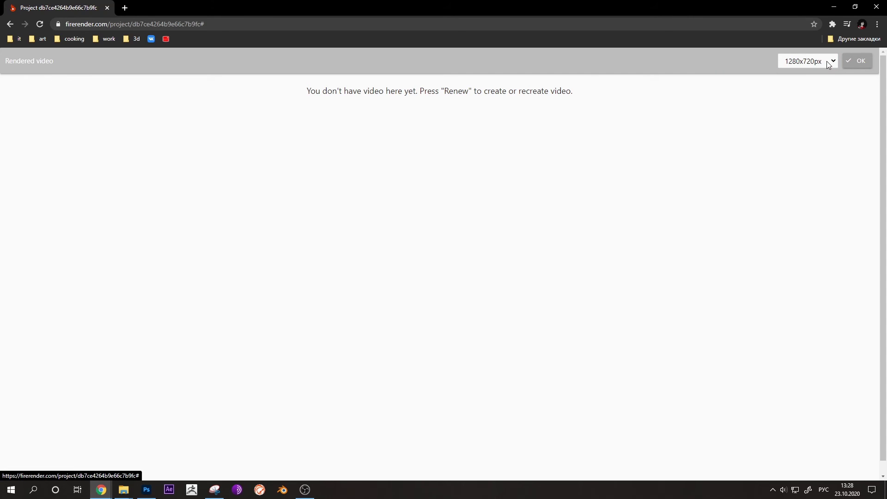
left_click(852, 65)
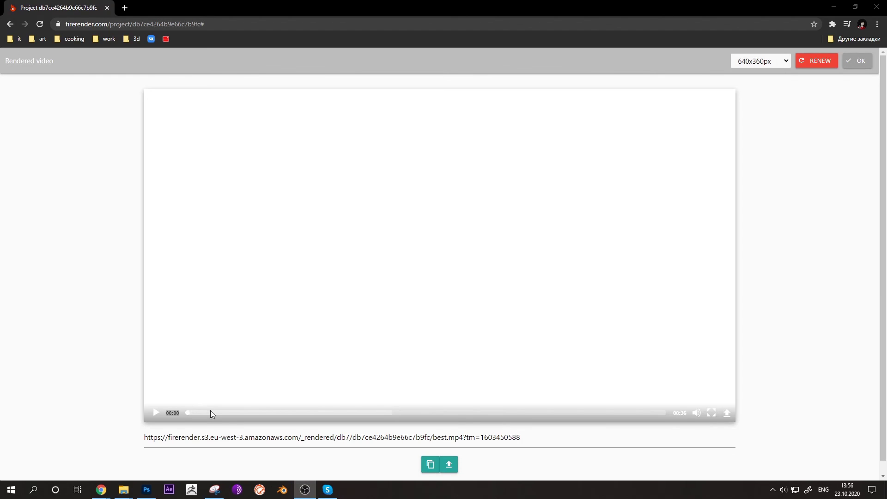
left_click(155, 414)
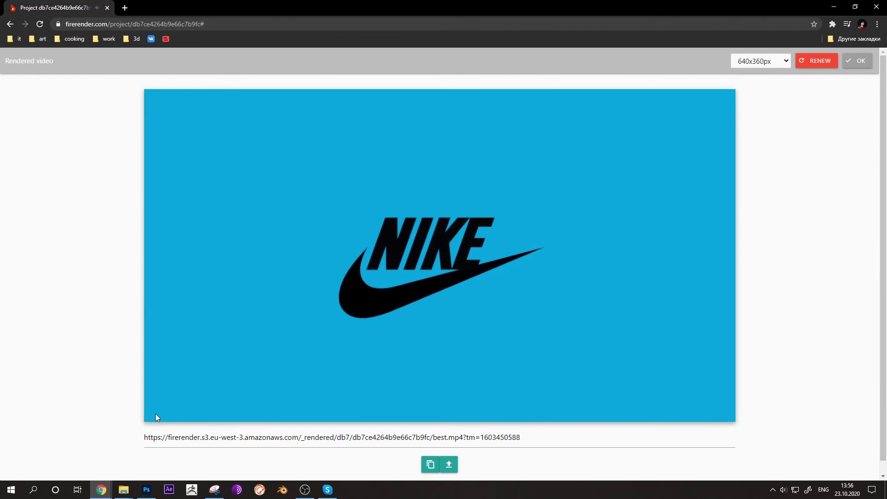